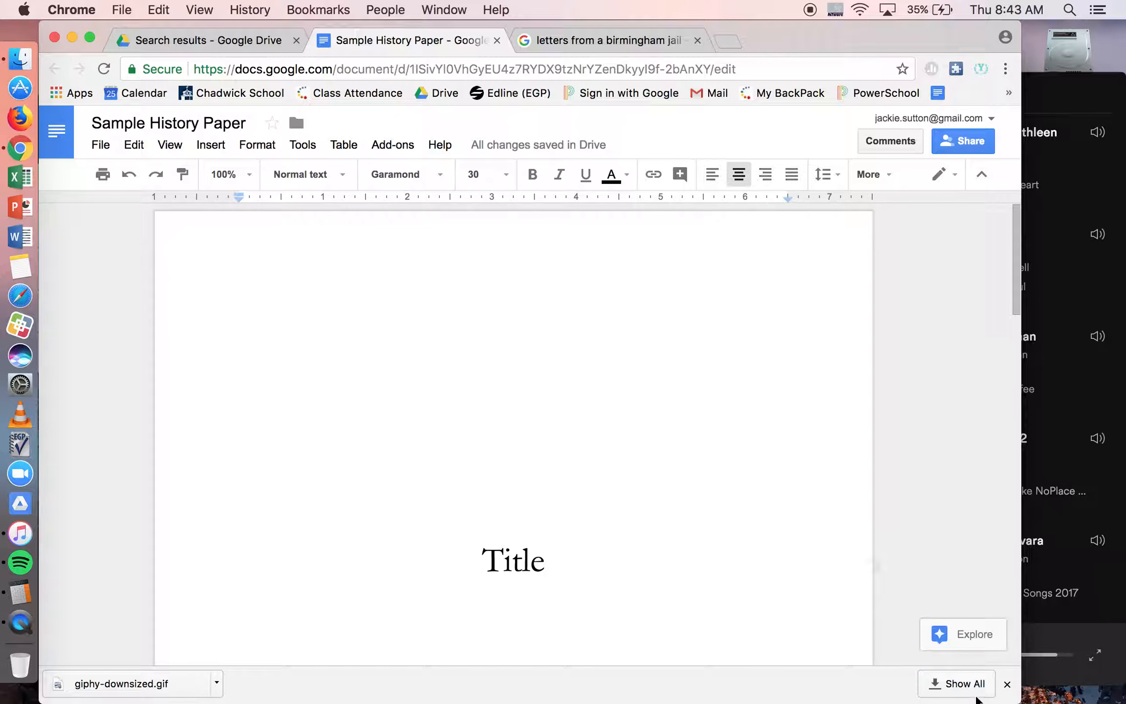
Step: Dismiss the downloads bar and review the sample history paper from its cover page through the footnotes
click(1007, 683)
scroll(972, 606, down, 5)
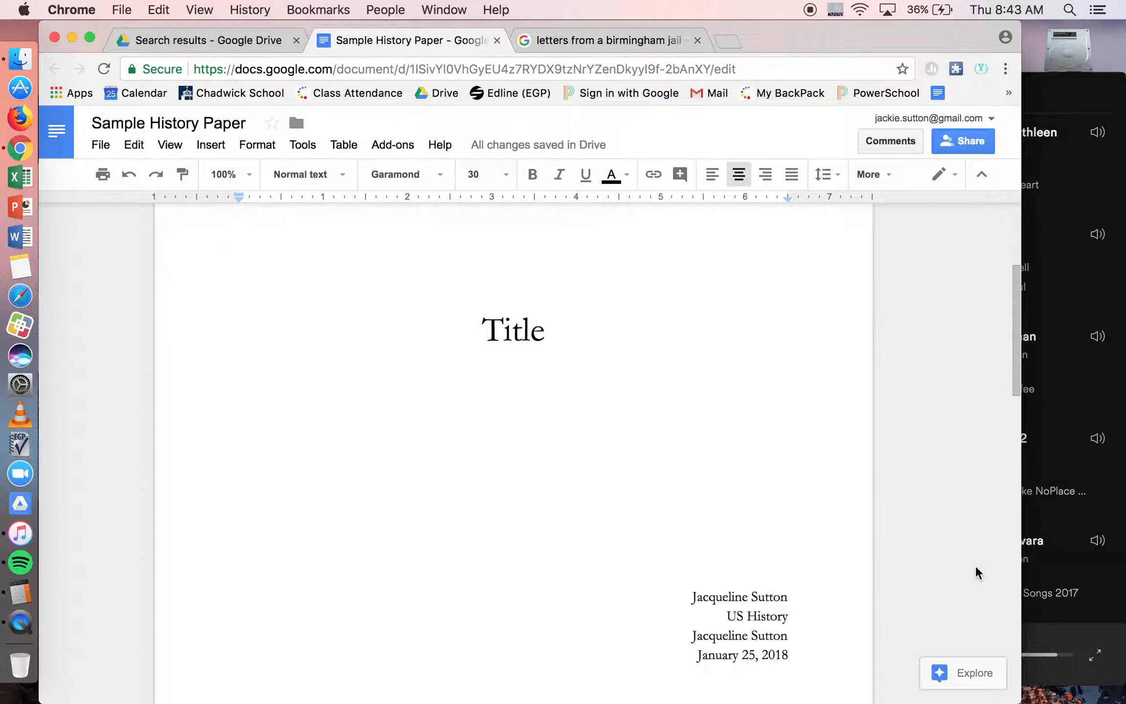
scroll(975, 566, up, 5)
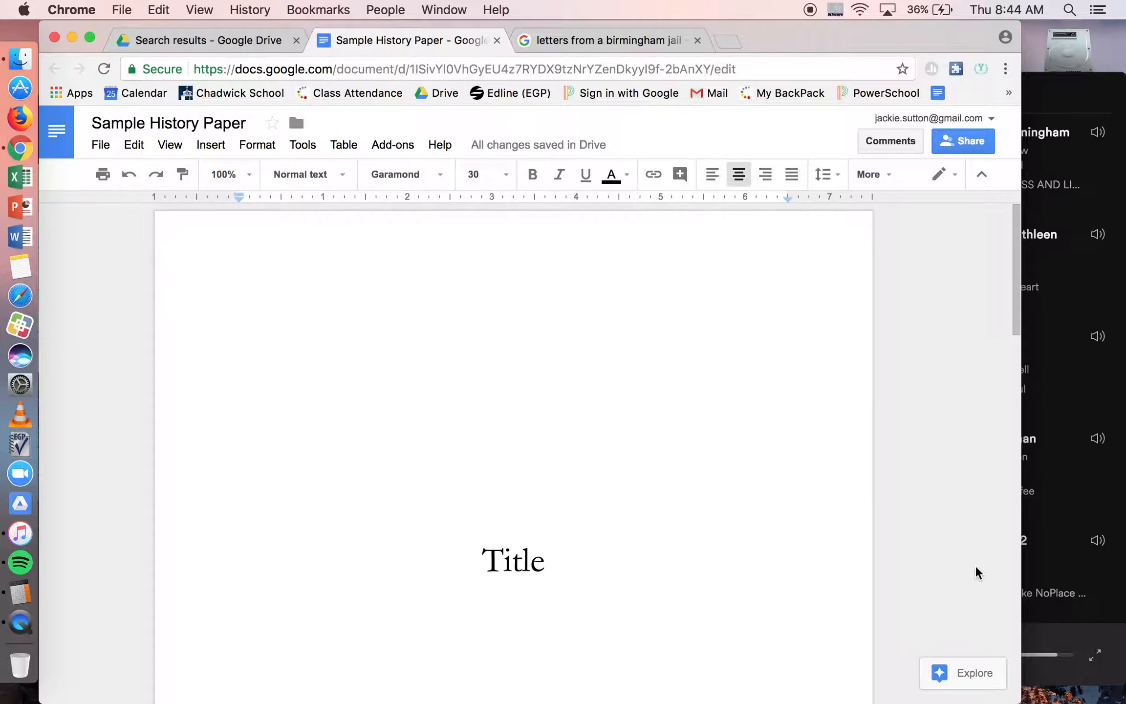
scroll(974, 565, down, 15)
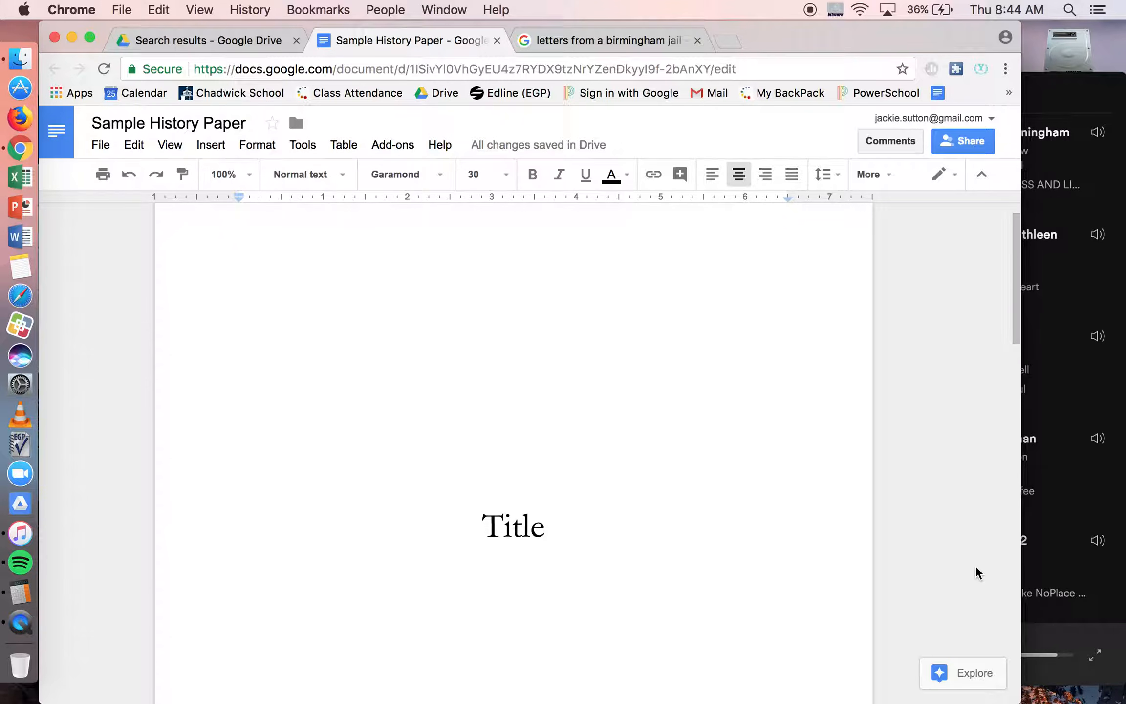
scroll(974, 565, down, 5)
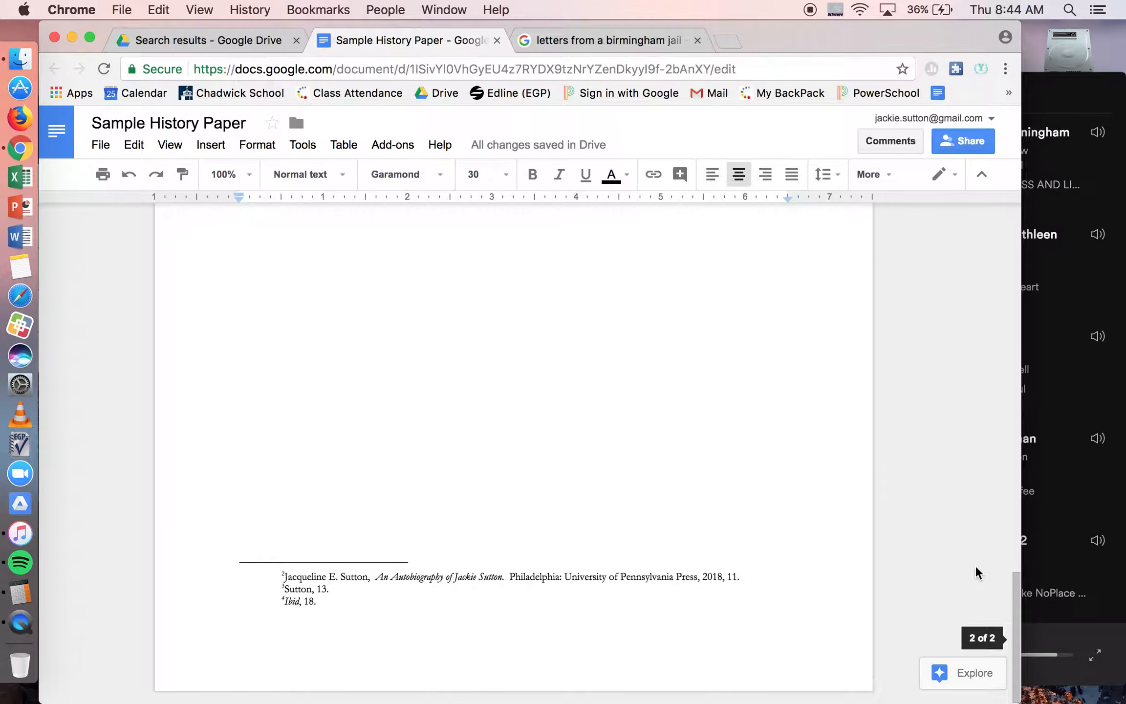
scroll(882, 457, up, 20)
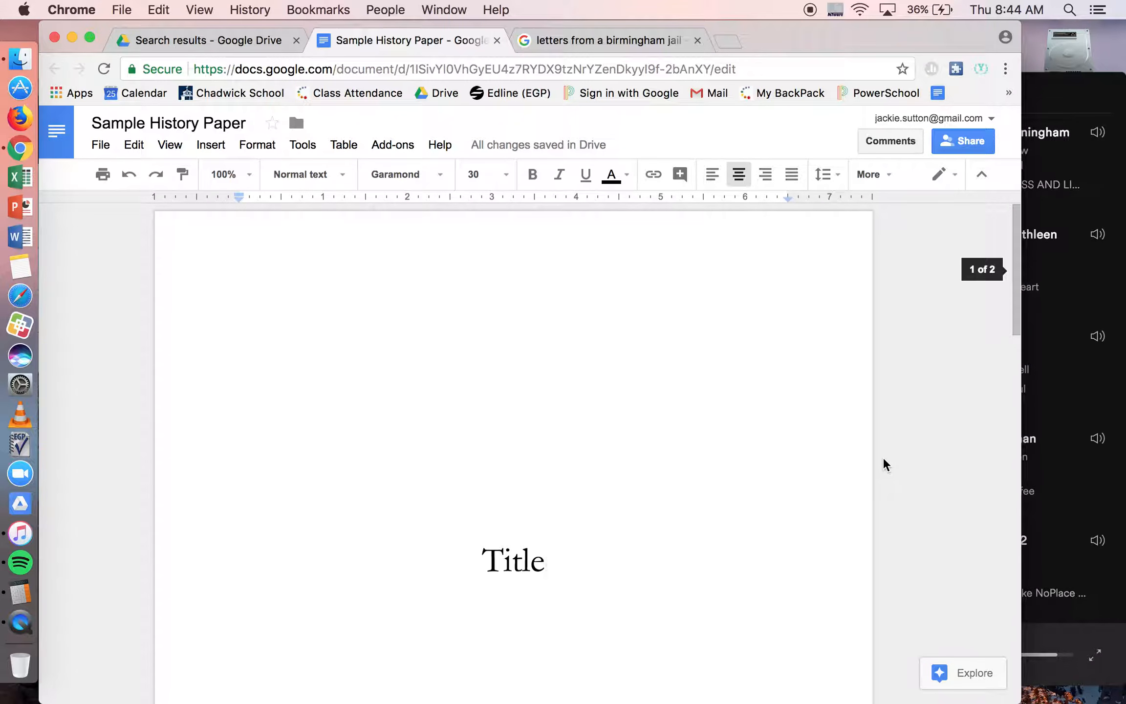
scroll(883, 459, down, 2)
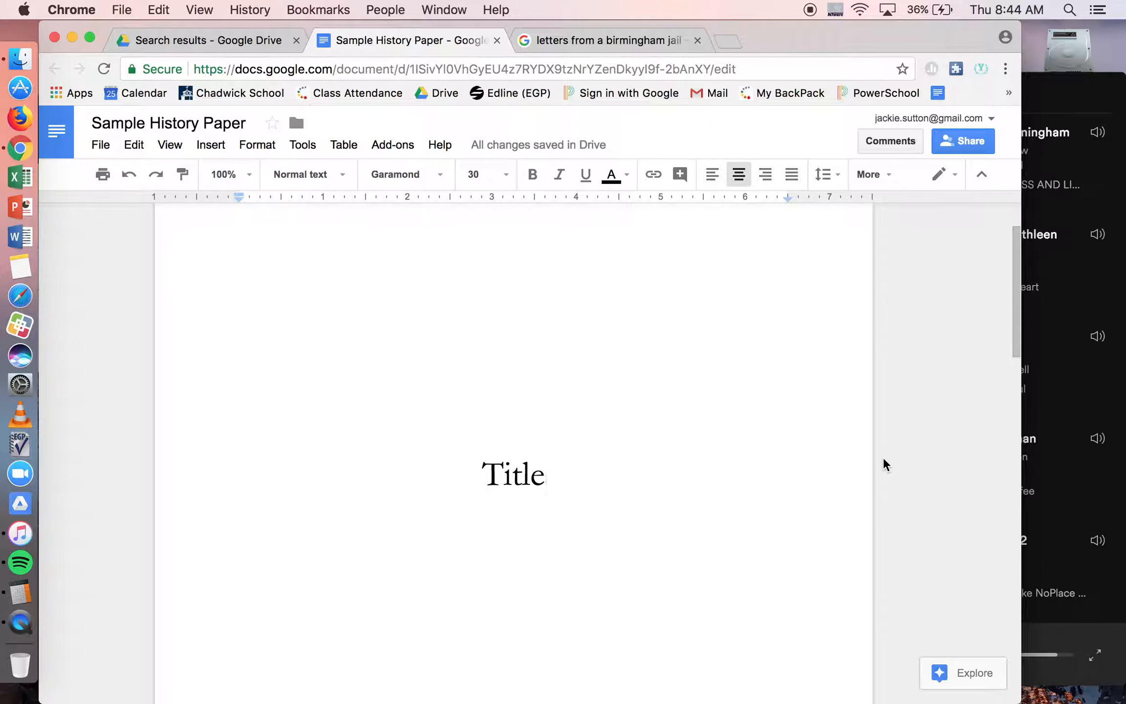
scroll(882, 456, up, 2)
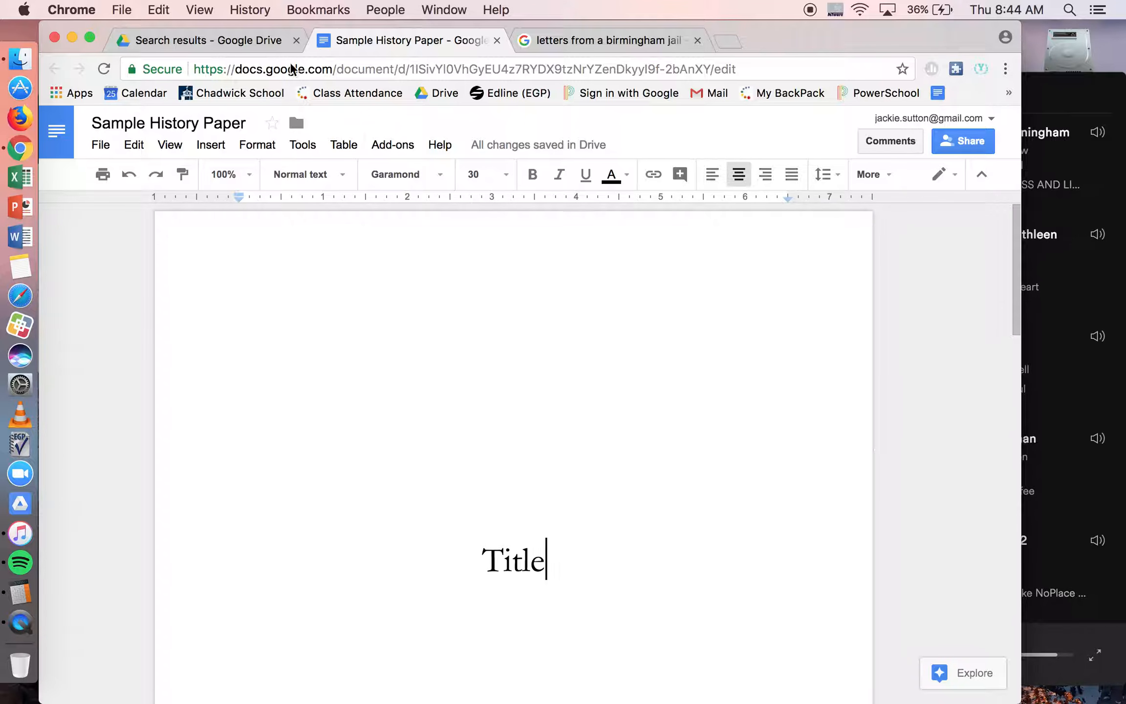
Step: Open the thesis PDF in Google Drive and examine its title page, table of contents and footnoted body pages
click(267, 39)
scroll(373, 249, up, 20)
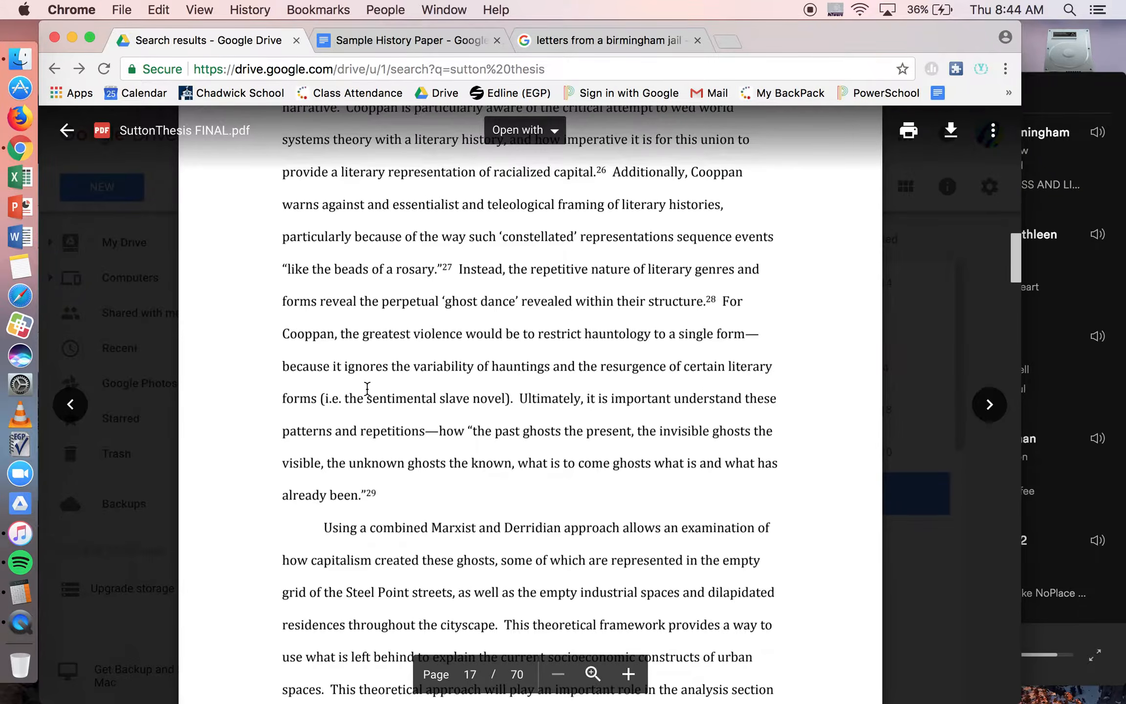
scroll(367, 388, up, 20)
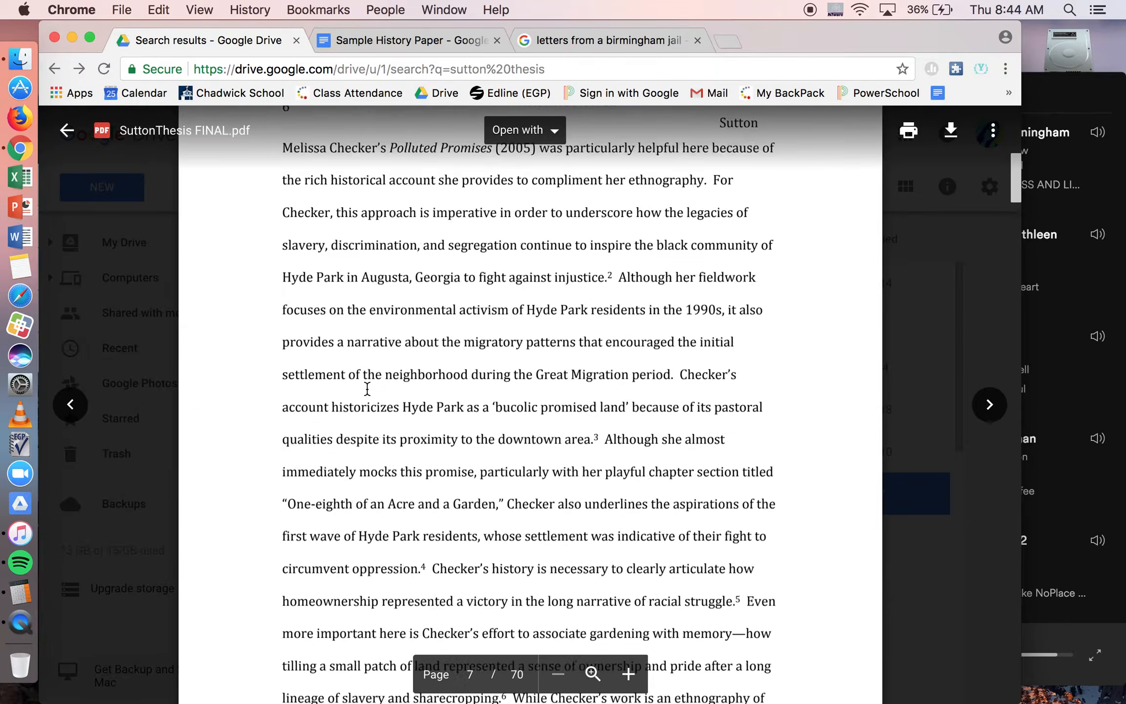
scroll(367, 389, down, 20)
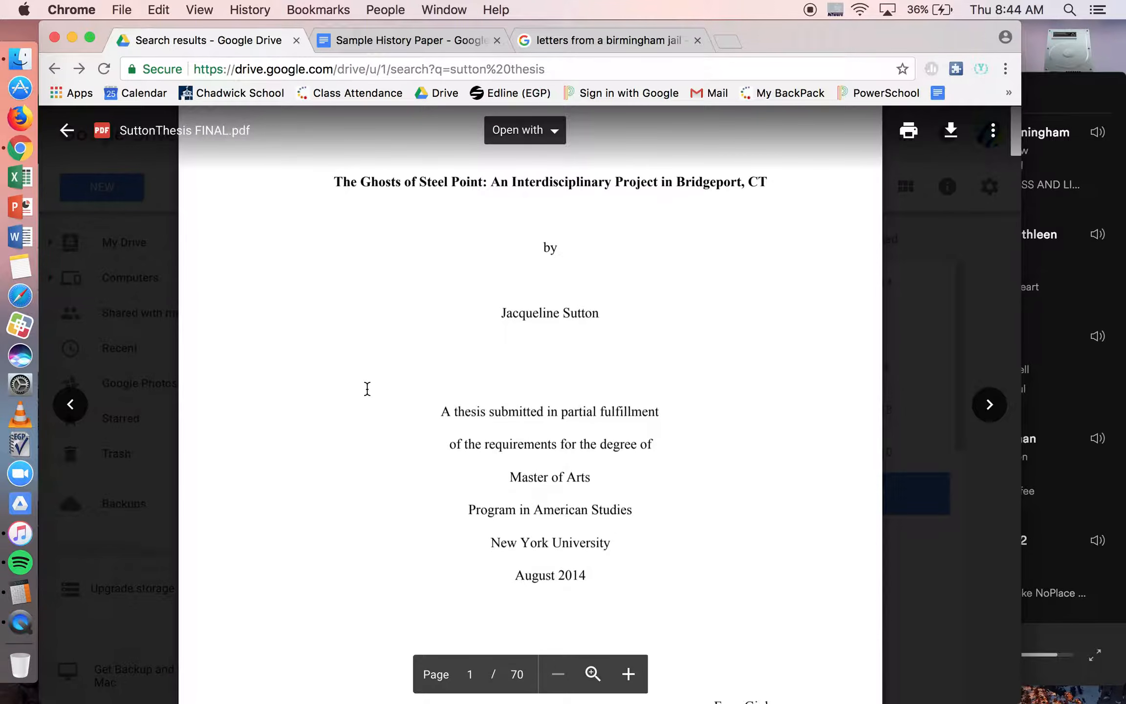
scroll(367, 388, down, 20)
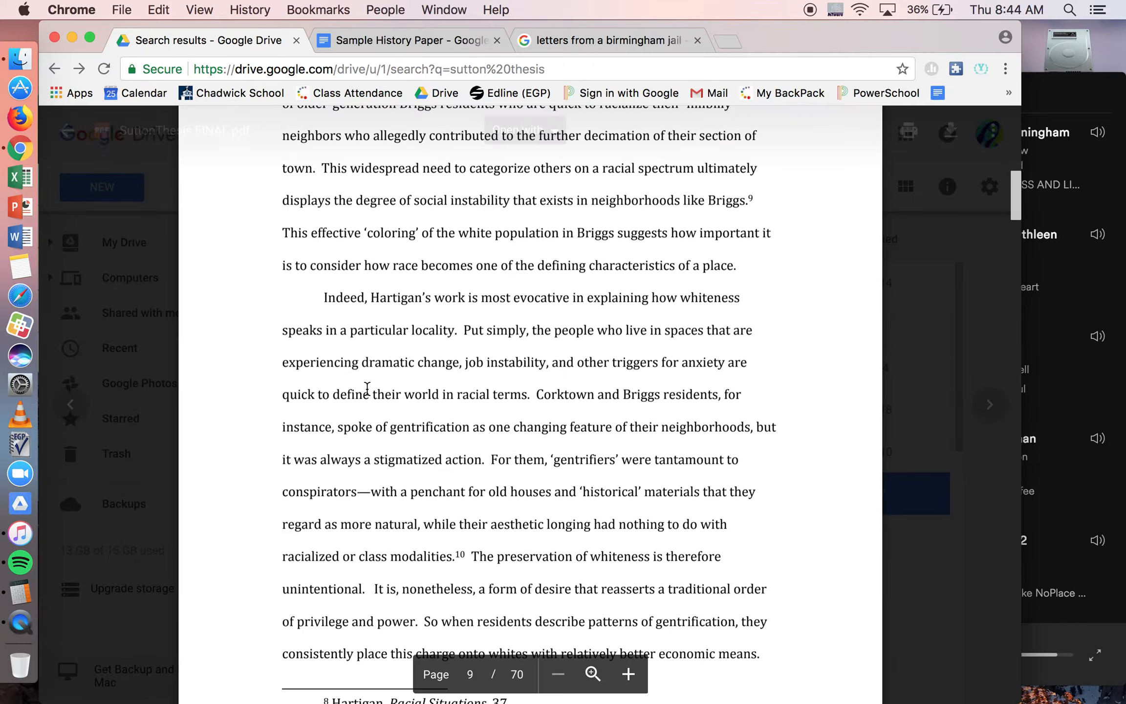
scroll(367, 388, up, 20)
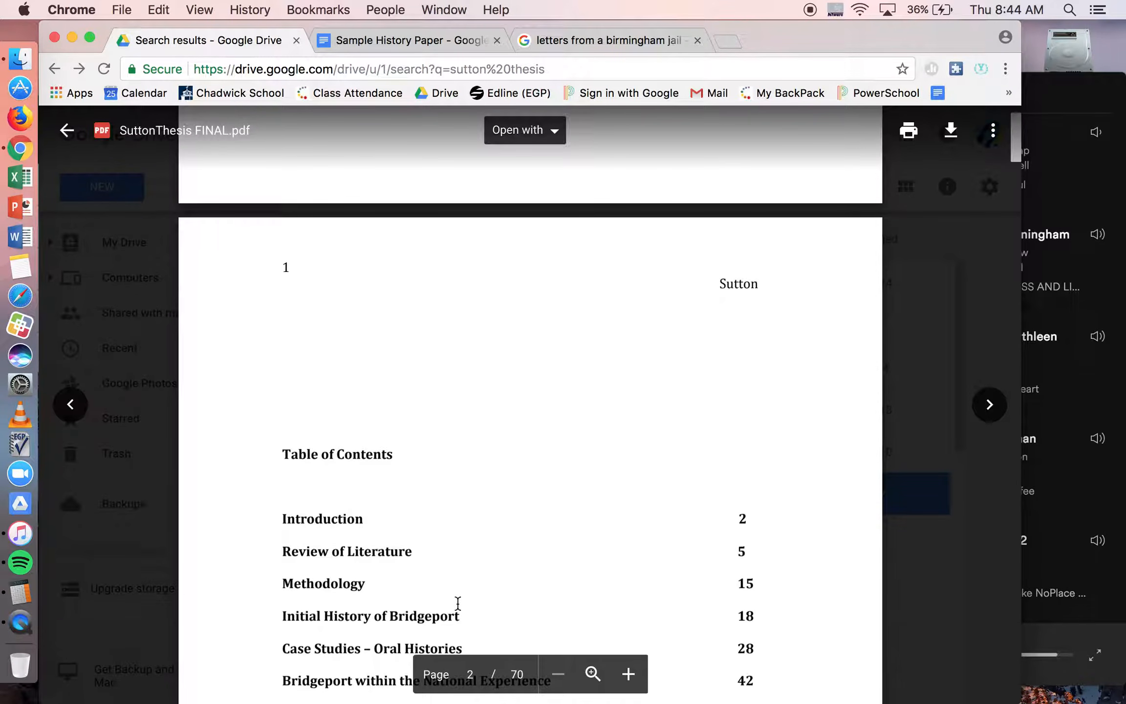
scroll(458, 607, up, 15)
scroll(464, 562, down, 2)
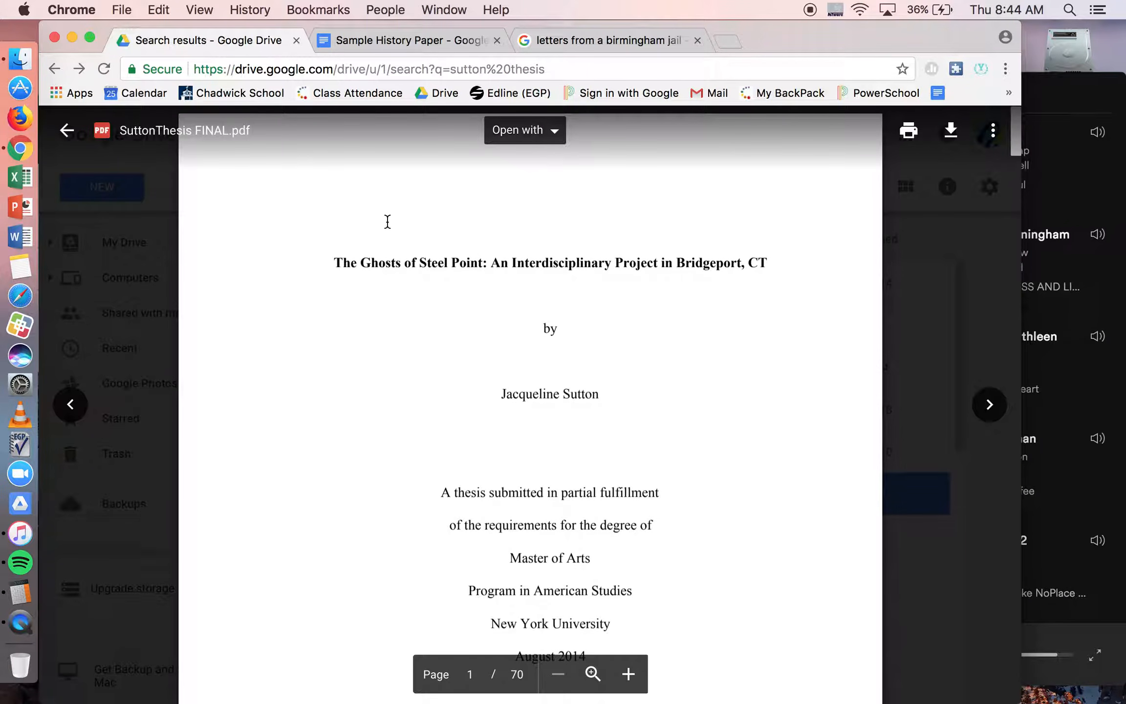
Step: Return to the Sample History Paper and examine the cover page's title and its name, course and date block
click(420, 43)
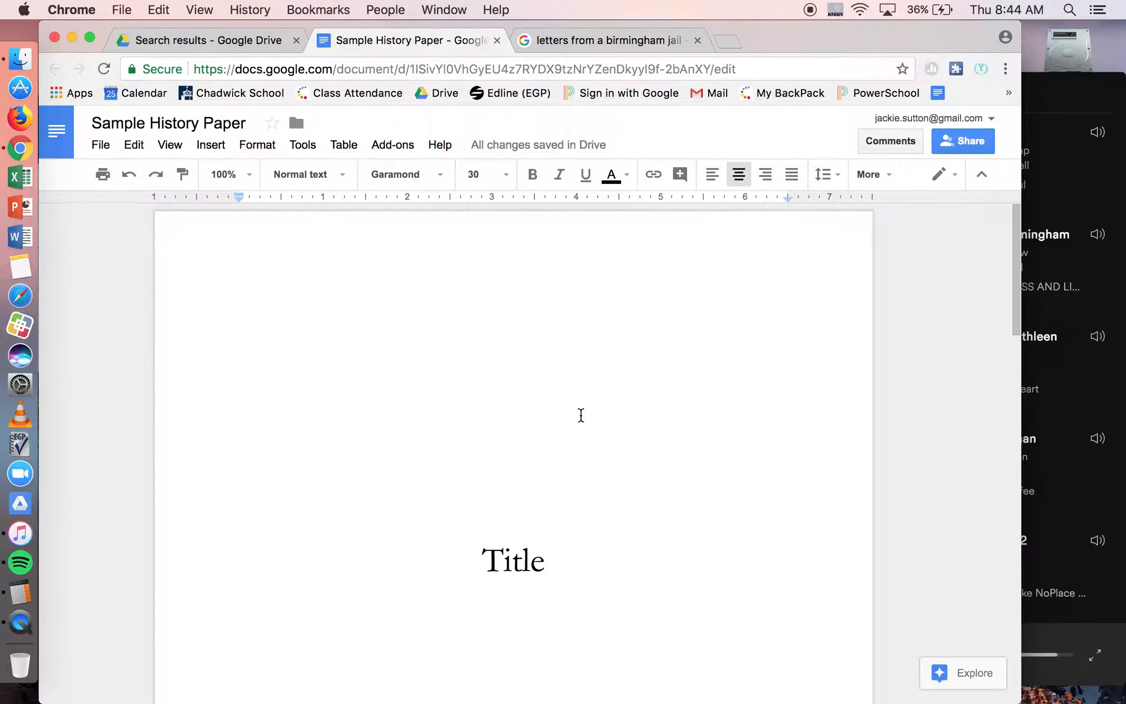
scroll(580, 415, down, 3)
scroll(581, 415, up, 3)
scroll(580, 415, down, 6)
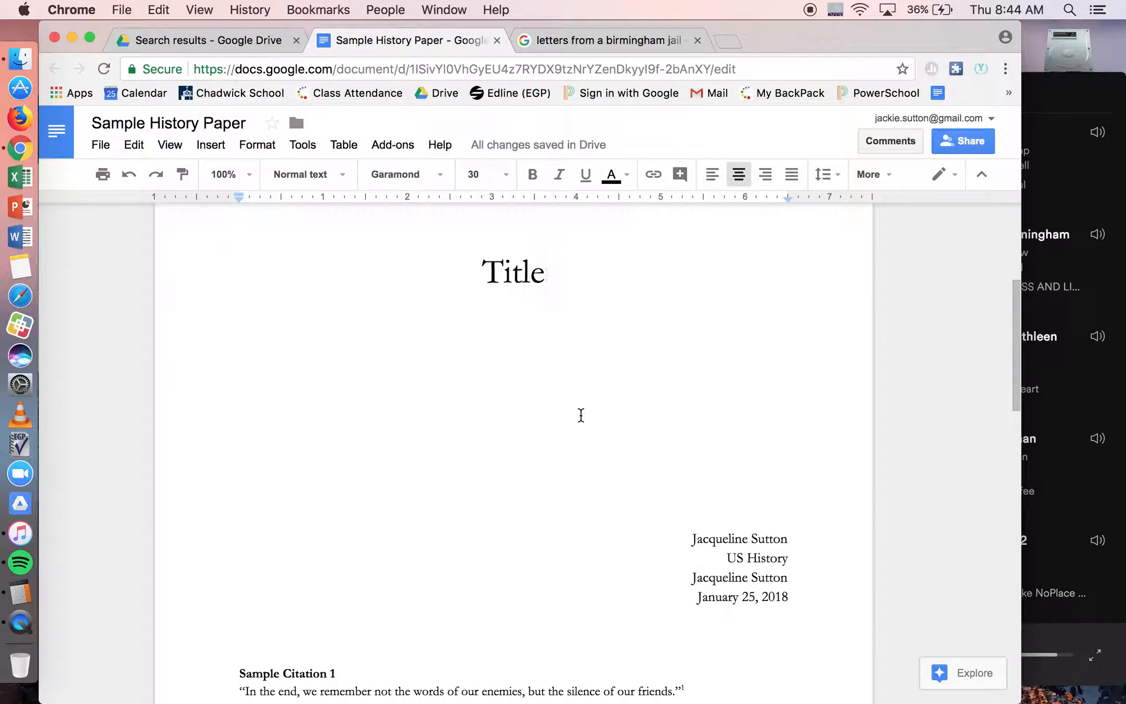
scroll(580, 414, up, 1)
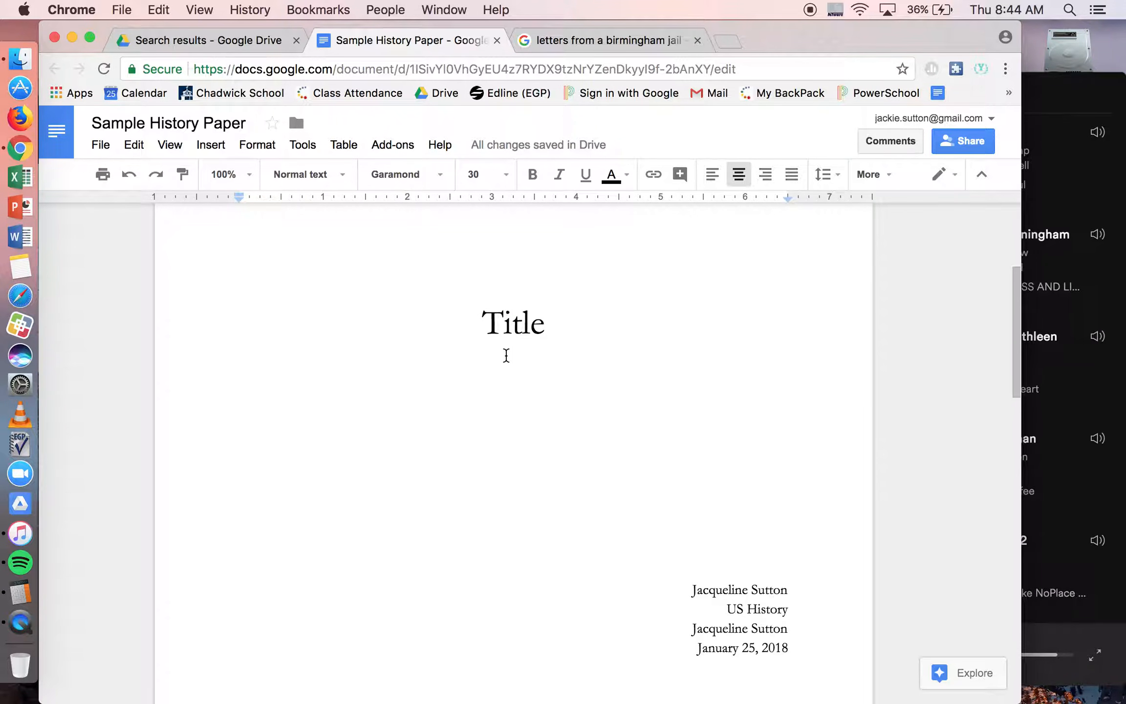
scroll(507, 355, up, 5)
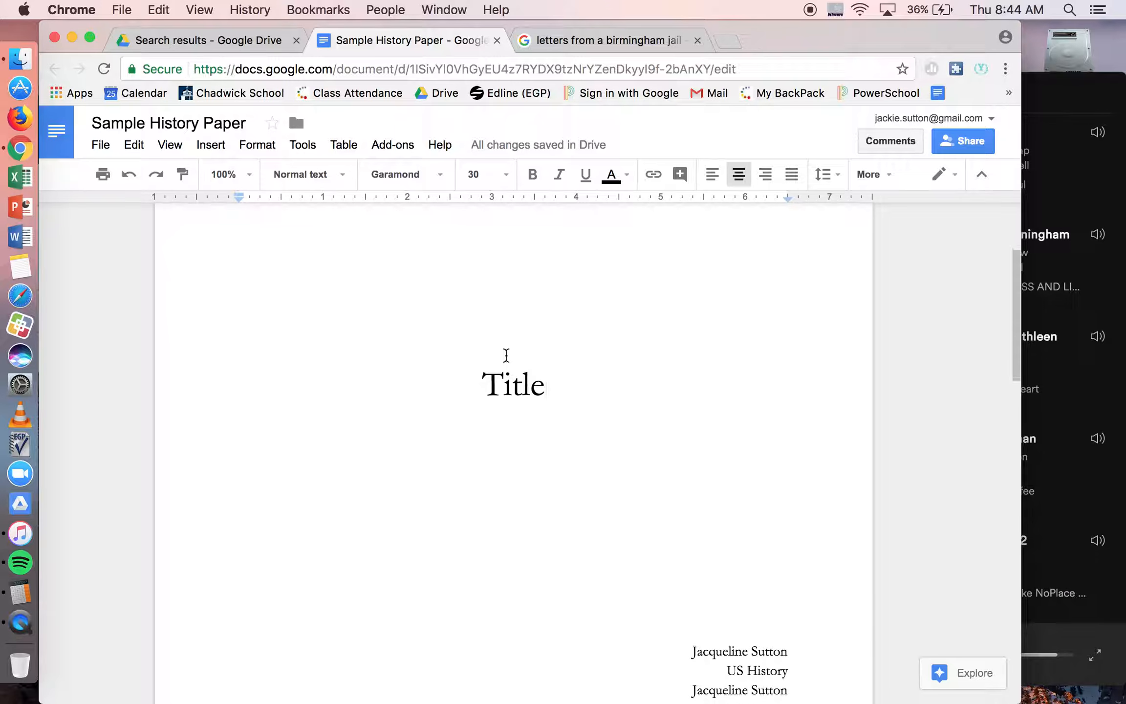
drag(563, 390, 382, 379)
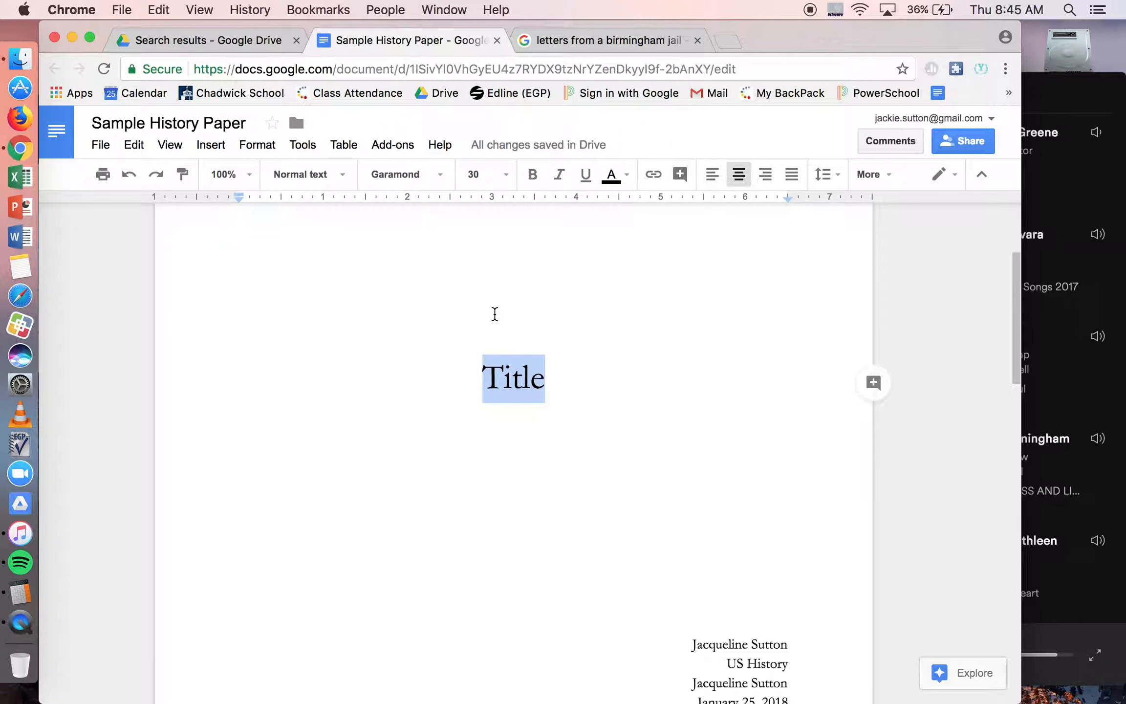
scroll(535, 378, down, 3)
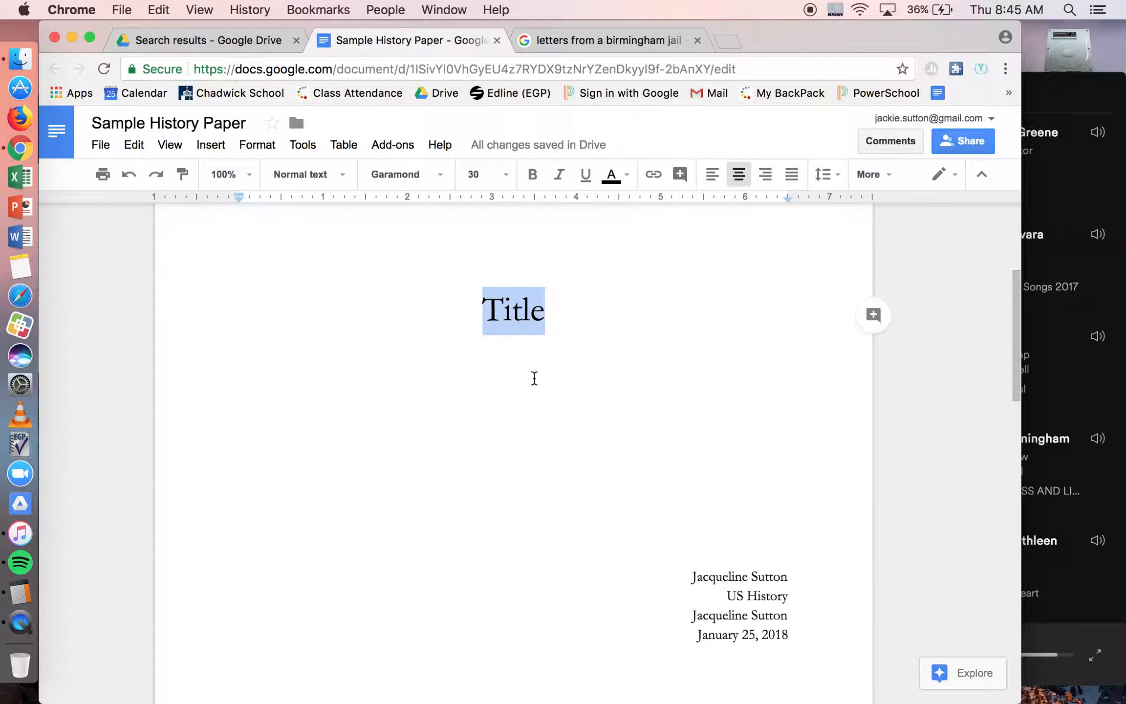
drag(691, 575, 809, 660)
scroll(808, 660, down, 3)
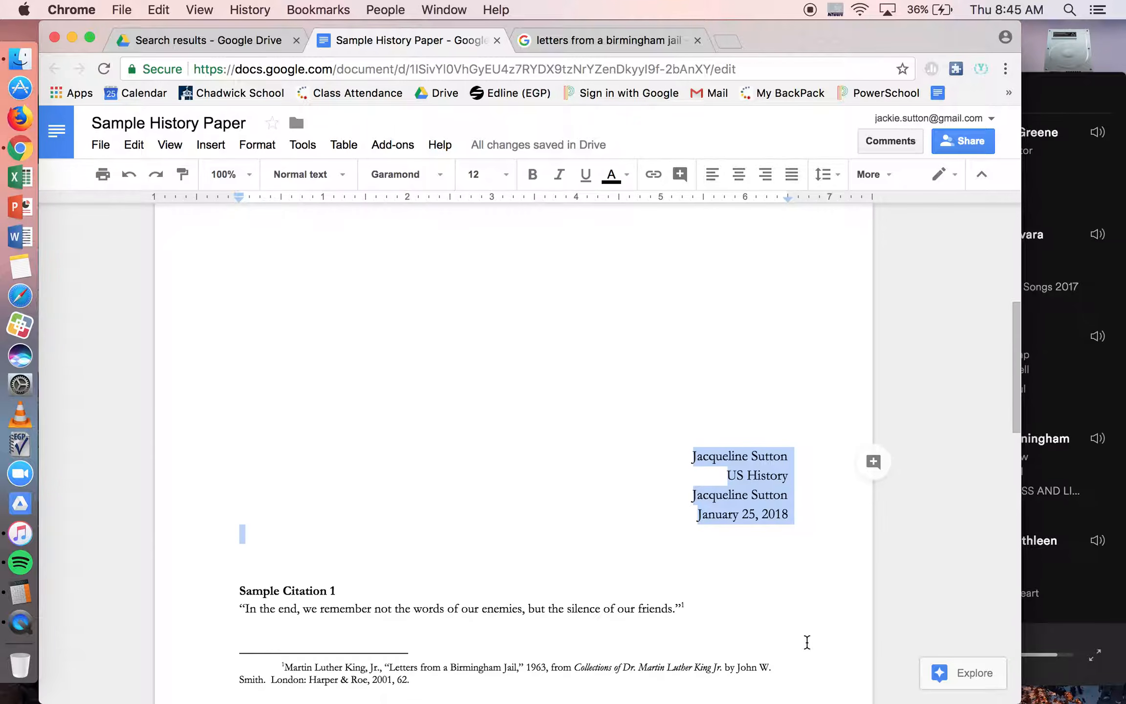
scroll(807, 642, up, 2)
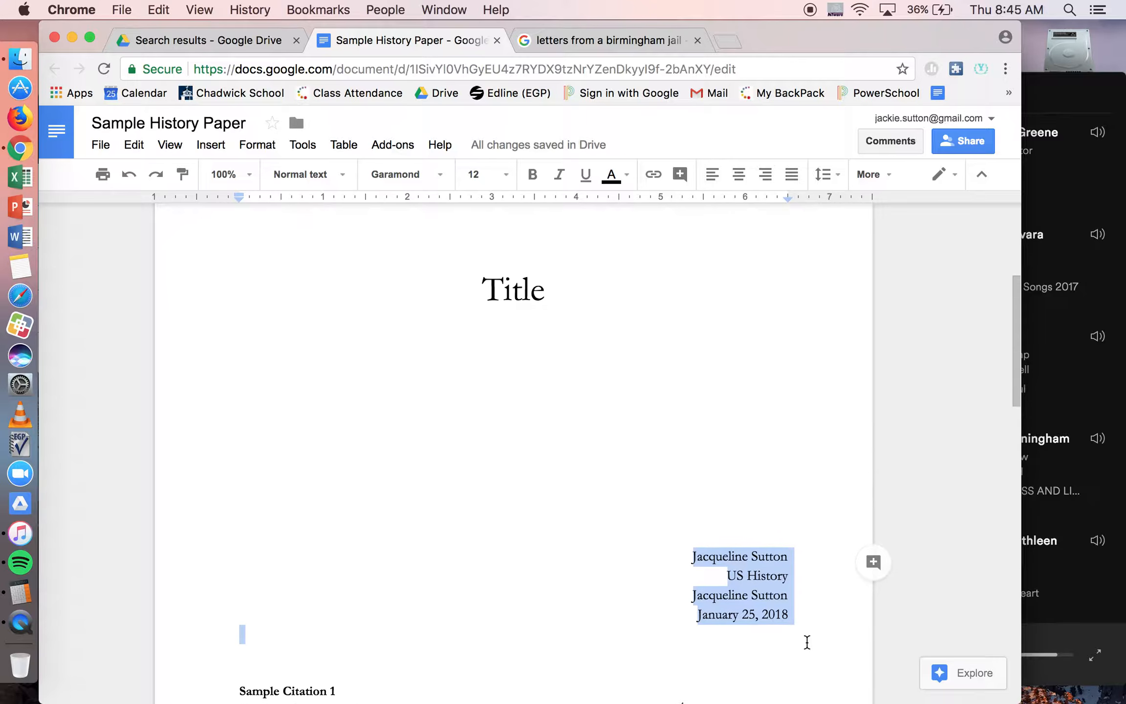
Step: Insert blank lines below the cover page's date so that Sample Citation 1 starts on the second page
click(358, 650)
key(Return)
key(Return)
scroll(358, 650, down, 5)
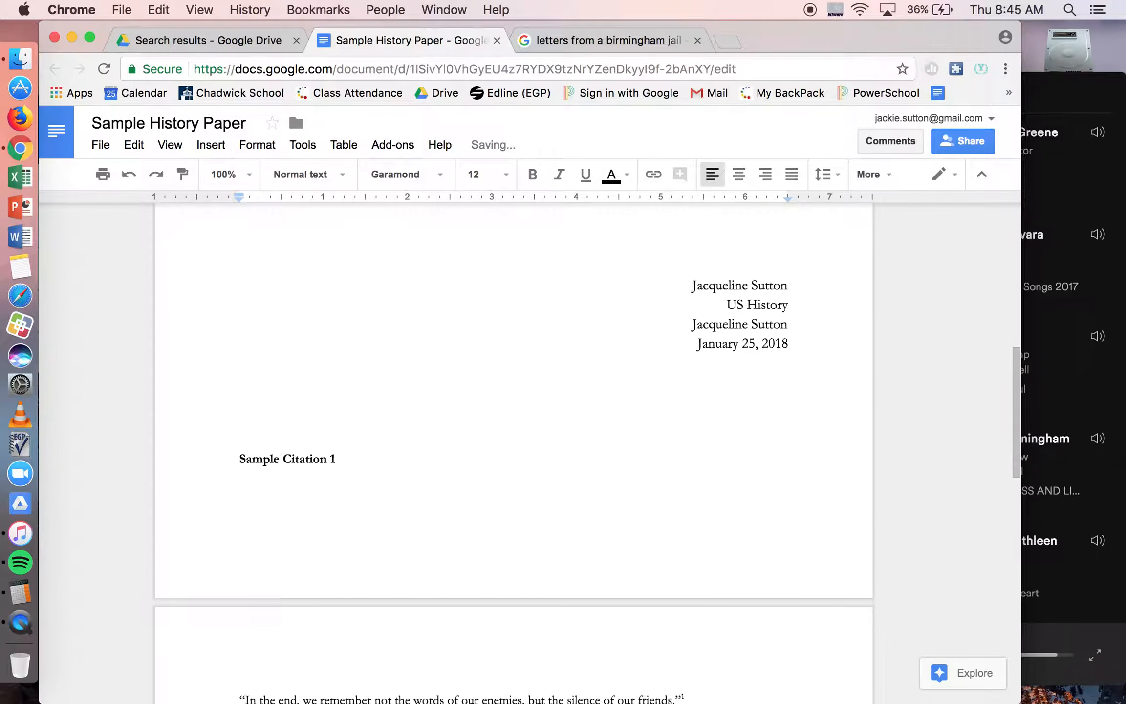
key(Return)
key(Return)
key(Return)
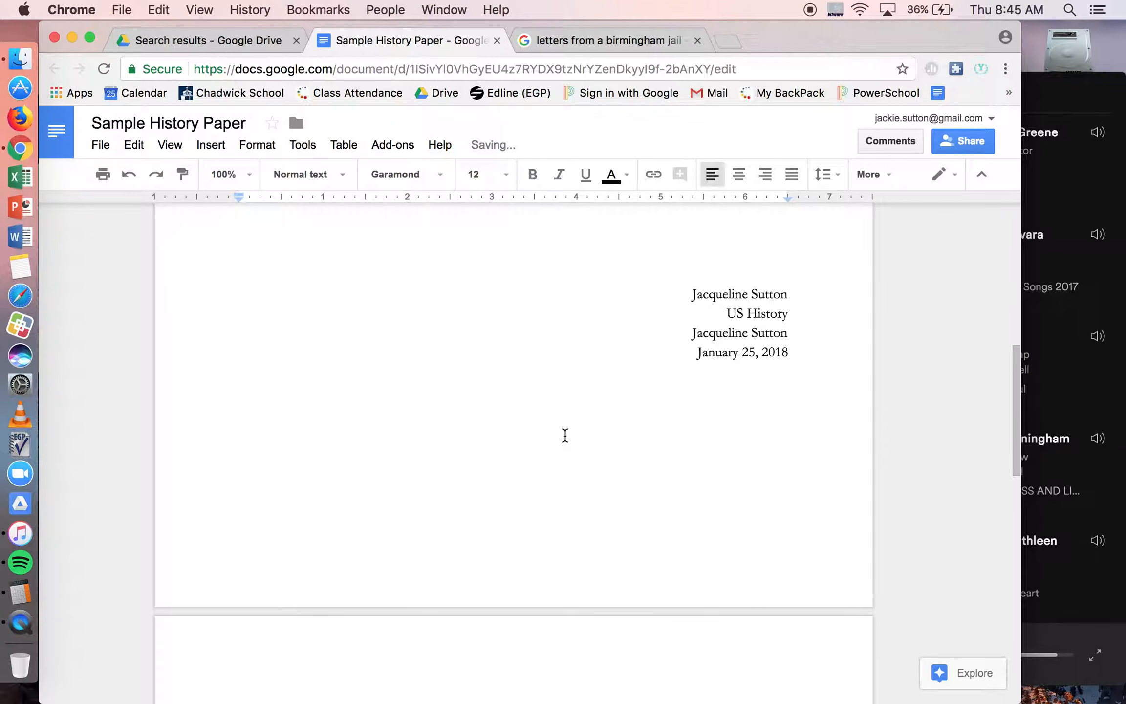
Step: Insert blank lines above the cover page's name block to lower it toward the page bottom, keeping it right-aligned
click(666, 288)
key(Return)
key(Return)
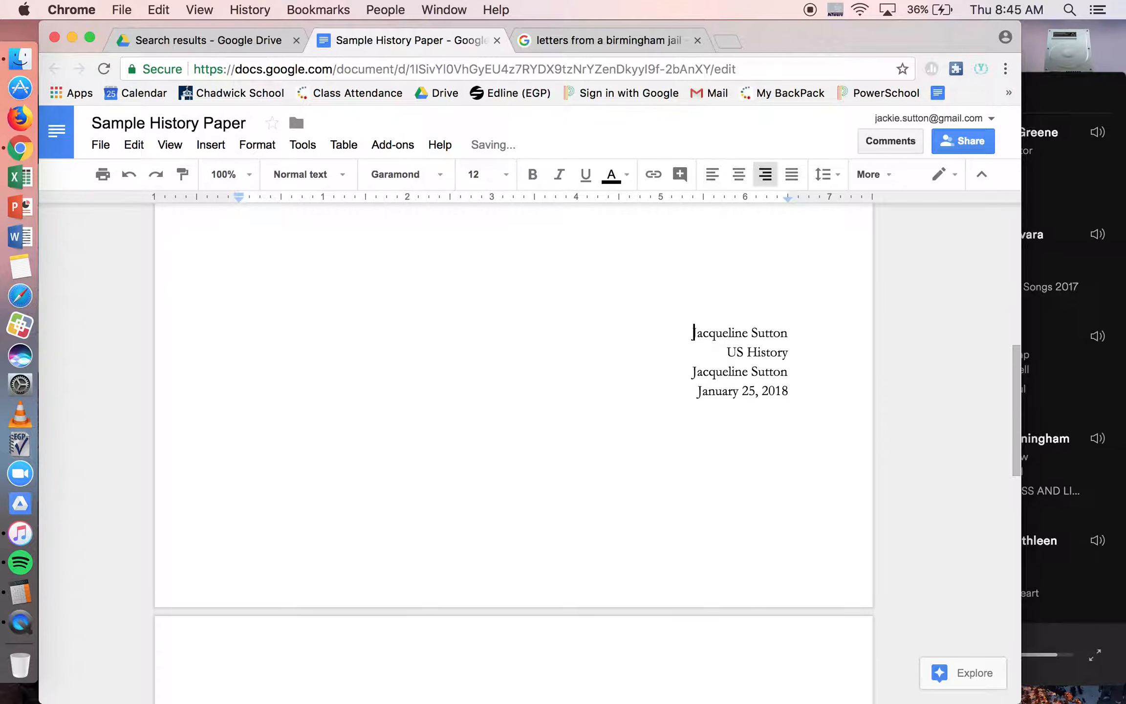
key(Return)
key(Return)
key(Return)
key(Return)
key(Return)
key(Return)
key(Return)
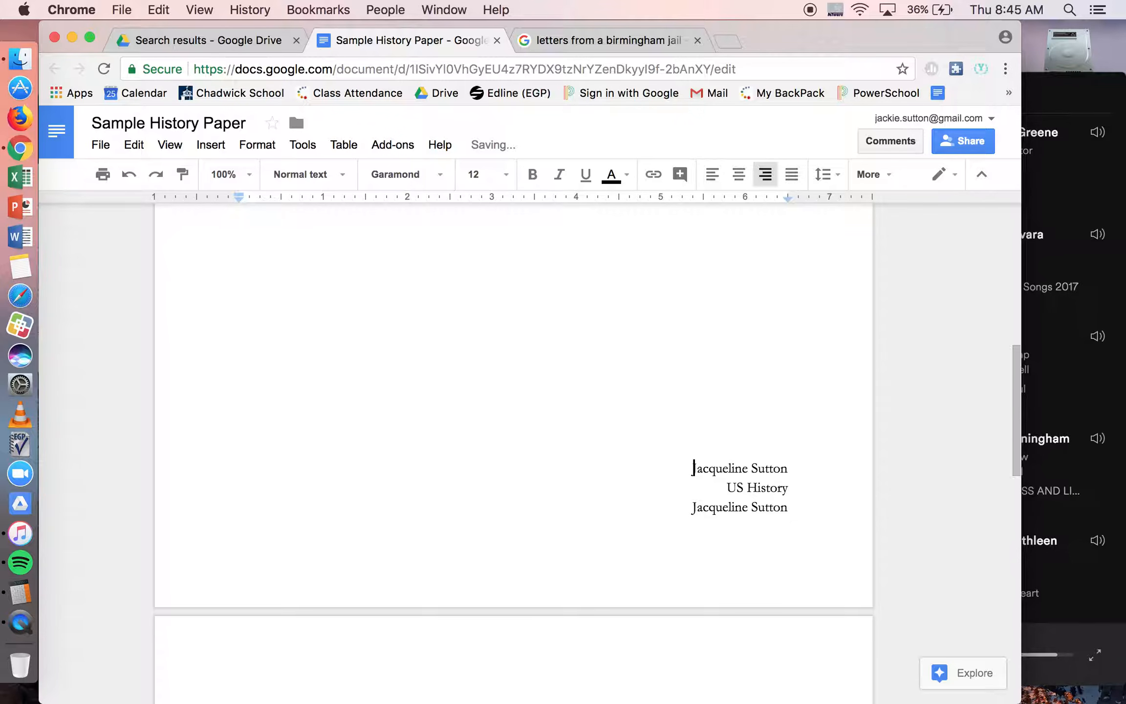
key(super+shift+e)
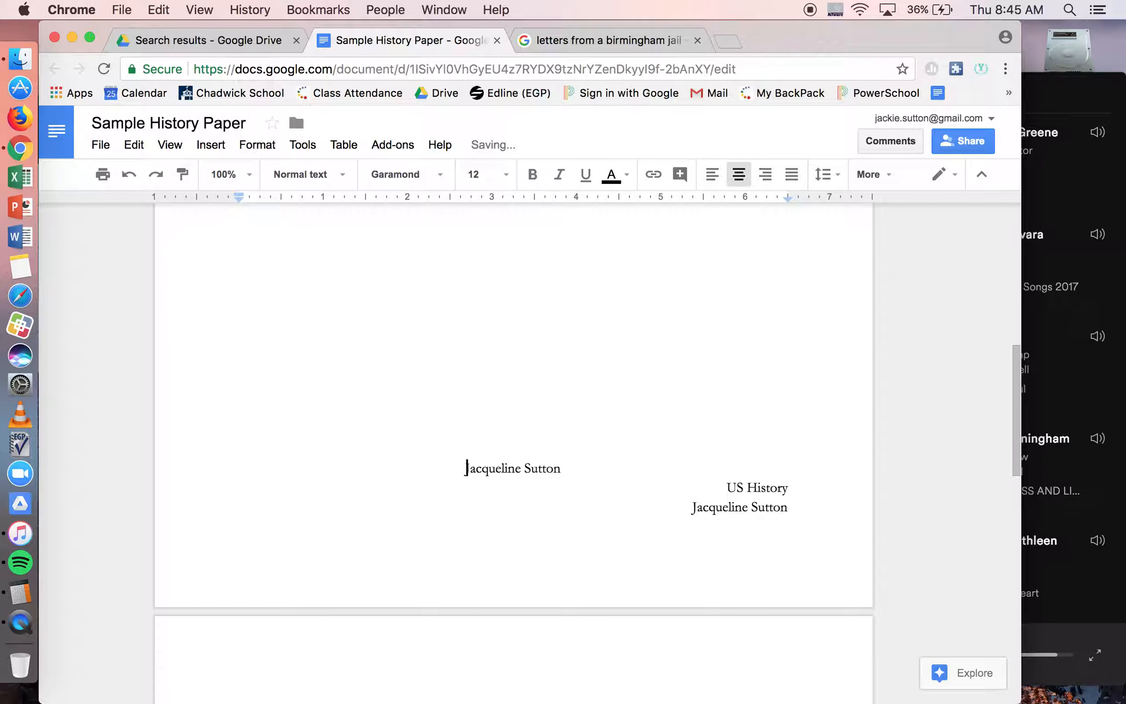
key(super+shift+r)
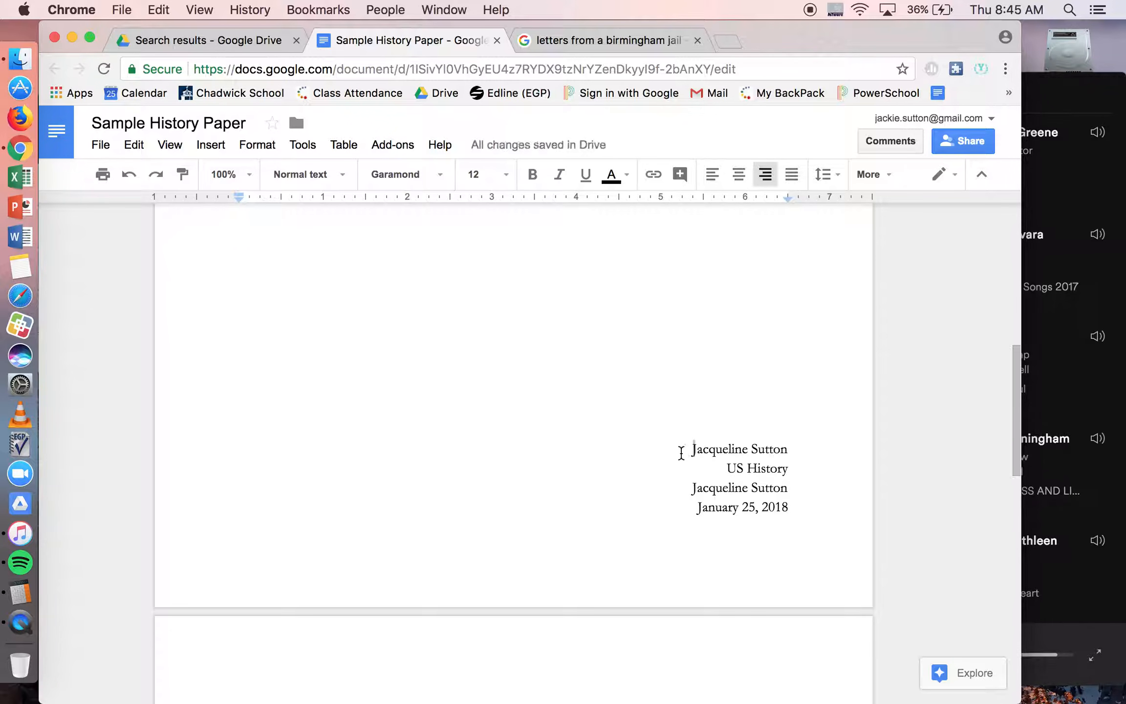
Step: Review the student name, teacher name and date lines on the cover page and the citations on the following page
drag(679, 450, 832, 452)
drag(800, 490, 642, 487)
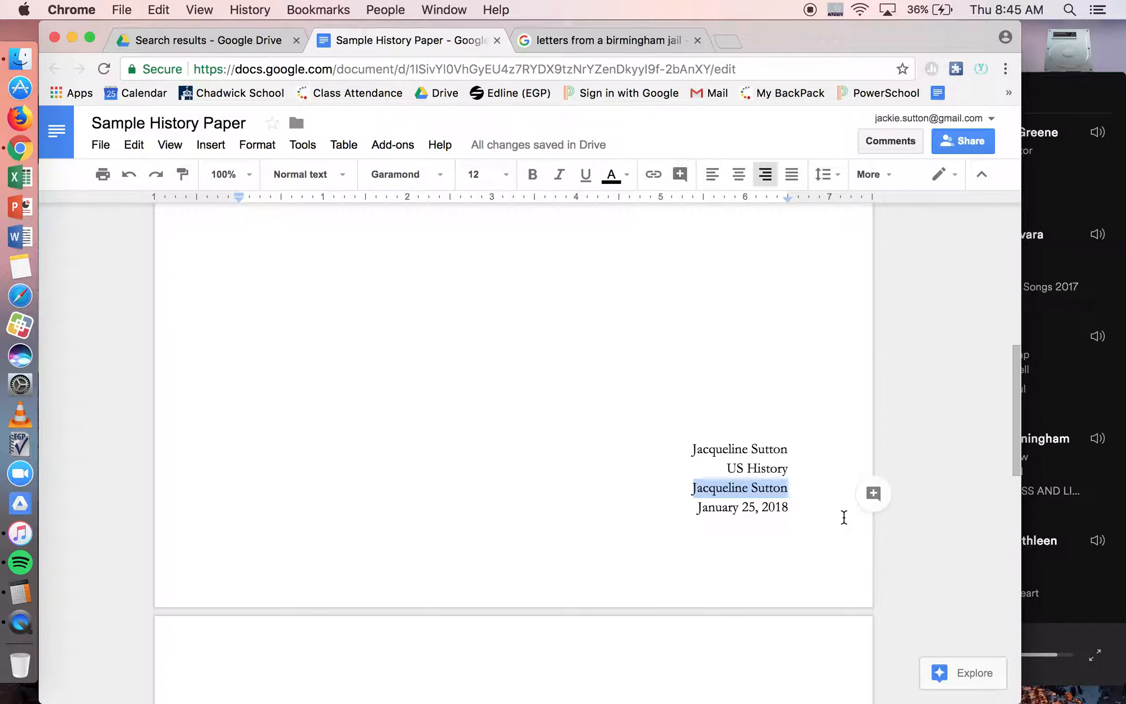
scroll(844, 517, down, 1)
drag(698, 473, 847, 482)
scroll(825, 474, down, 1)
scroll(825, 474, down, 5)
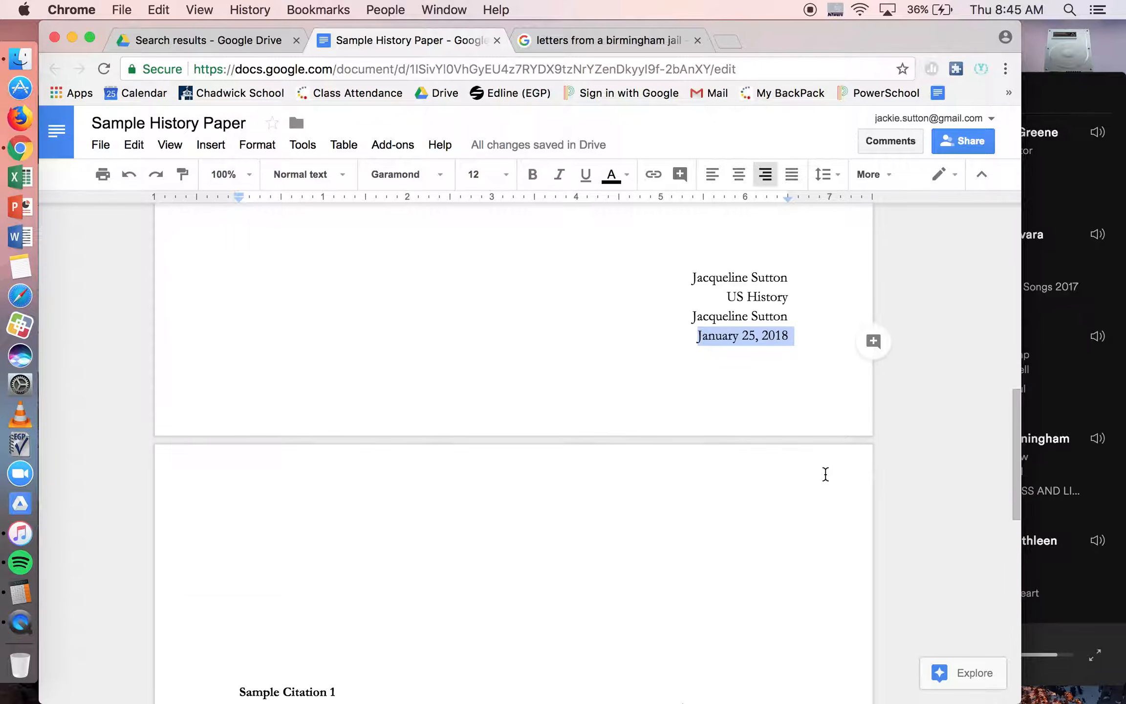
scroll(669, 513, down, 2)
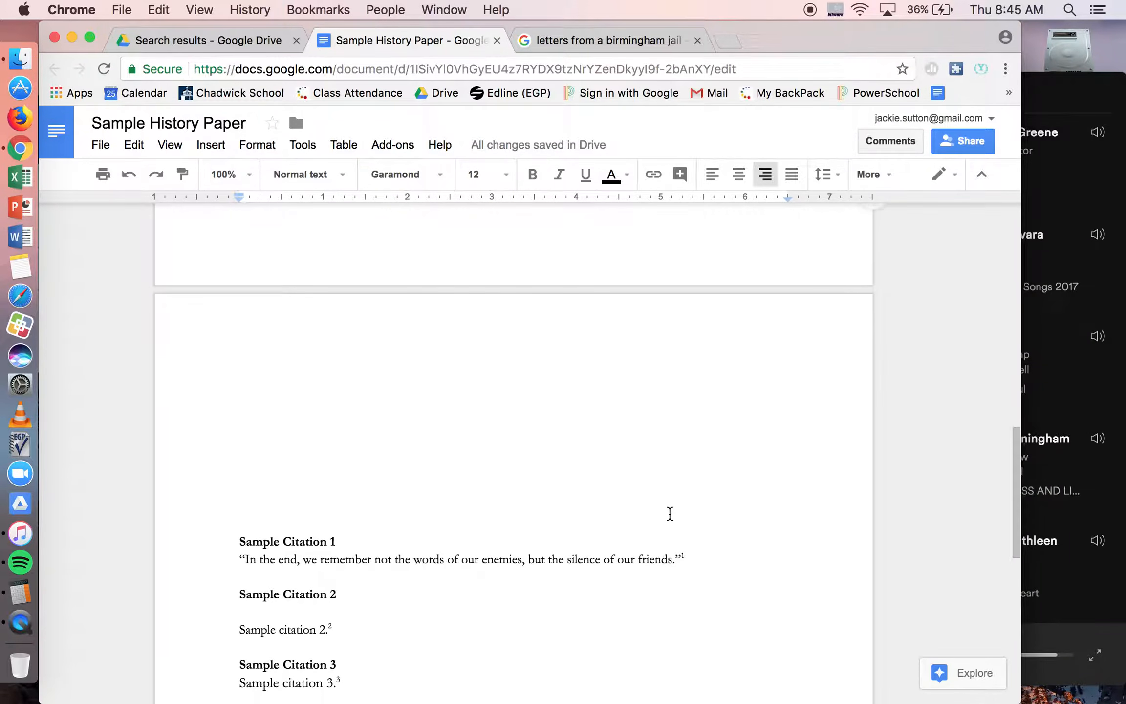
Step: Add a header from the second page and align it to the right
scroll(669, 513, up, 3)
click(678, 420)
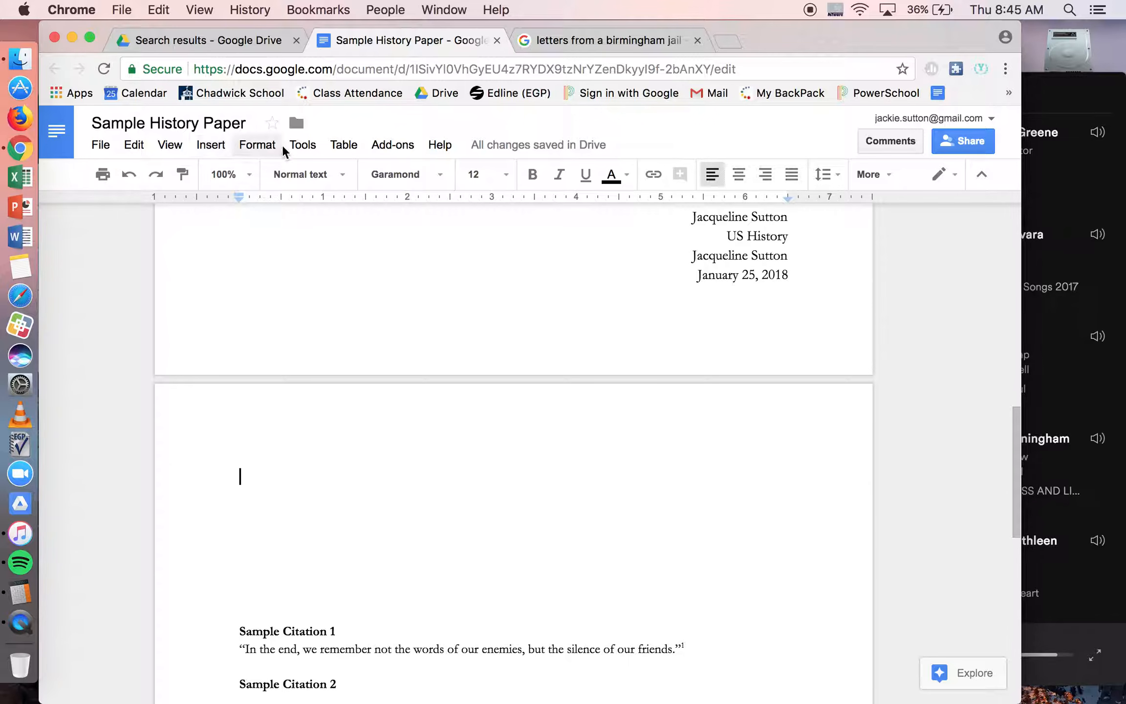
click(265, 144)
mouse_move(222, 145)
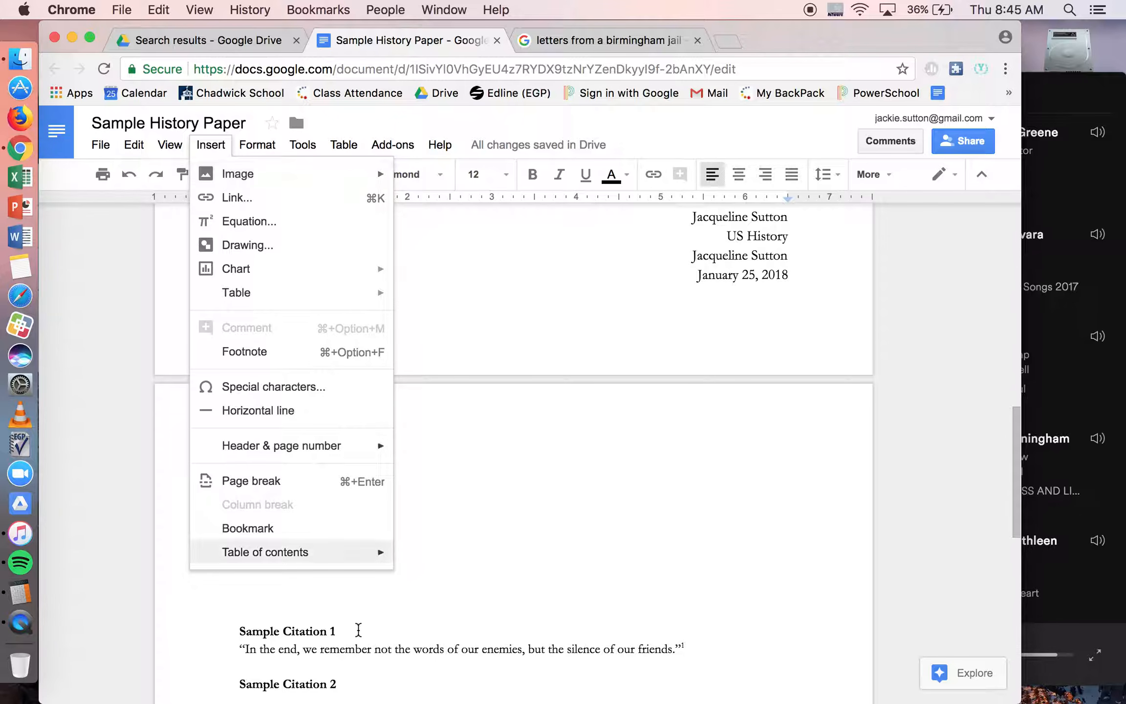
mouse_move(277, 452)
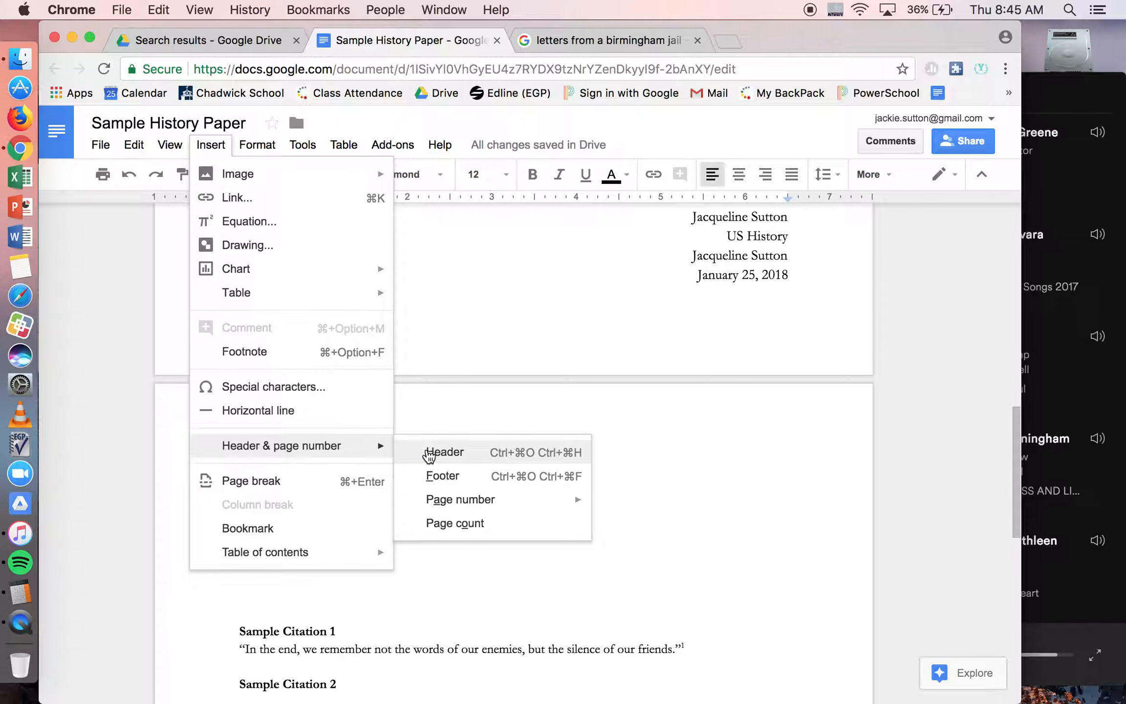
click(442, 452)
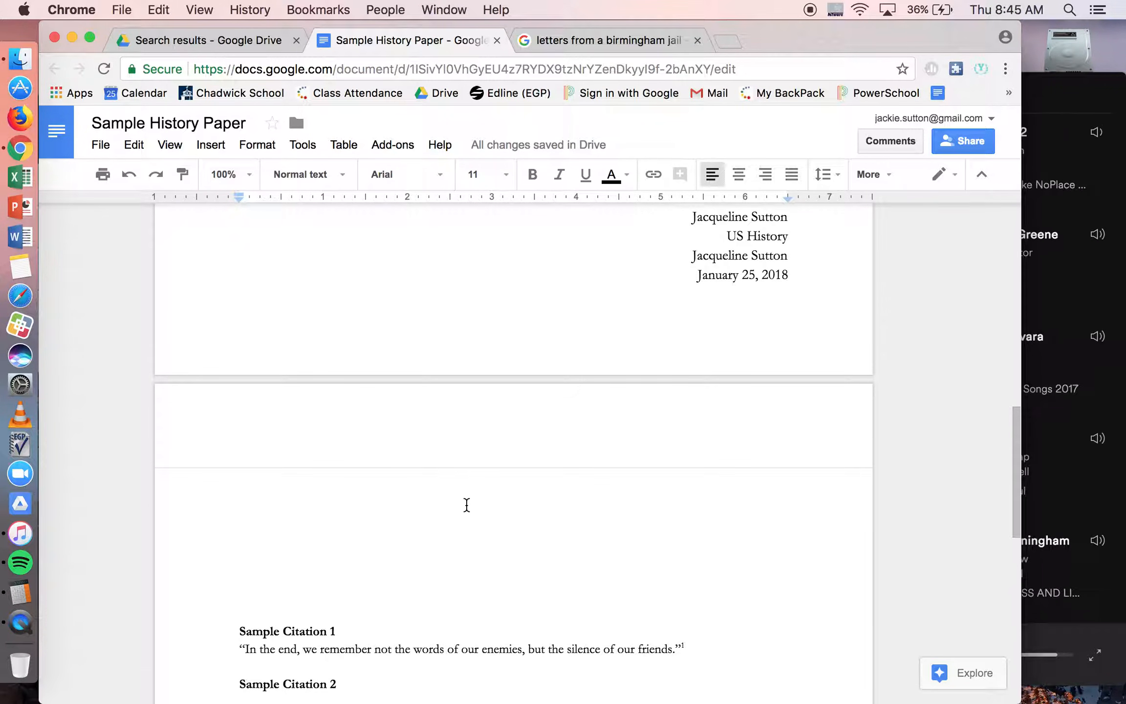
click(765, 177)
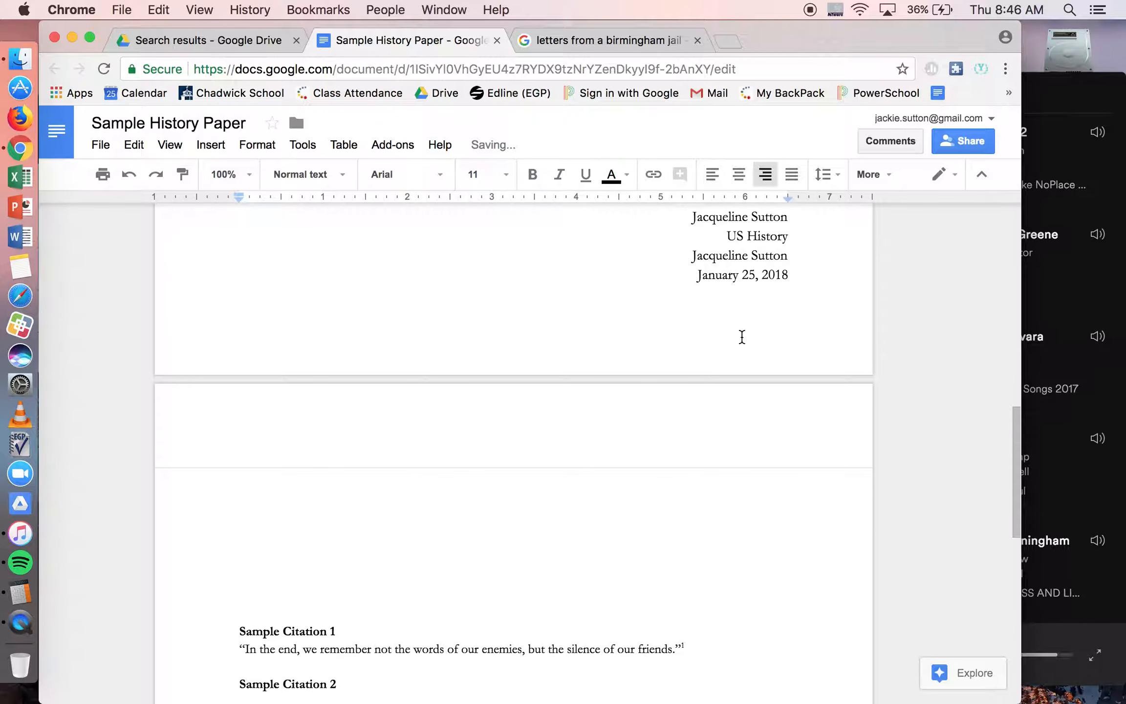
Step: Enter the student's last name in the right-aligned header, followed by an automatic page number on every page
text(Sutton 1)
key(BackSpace)
click(210, 145)
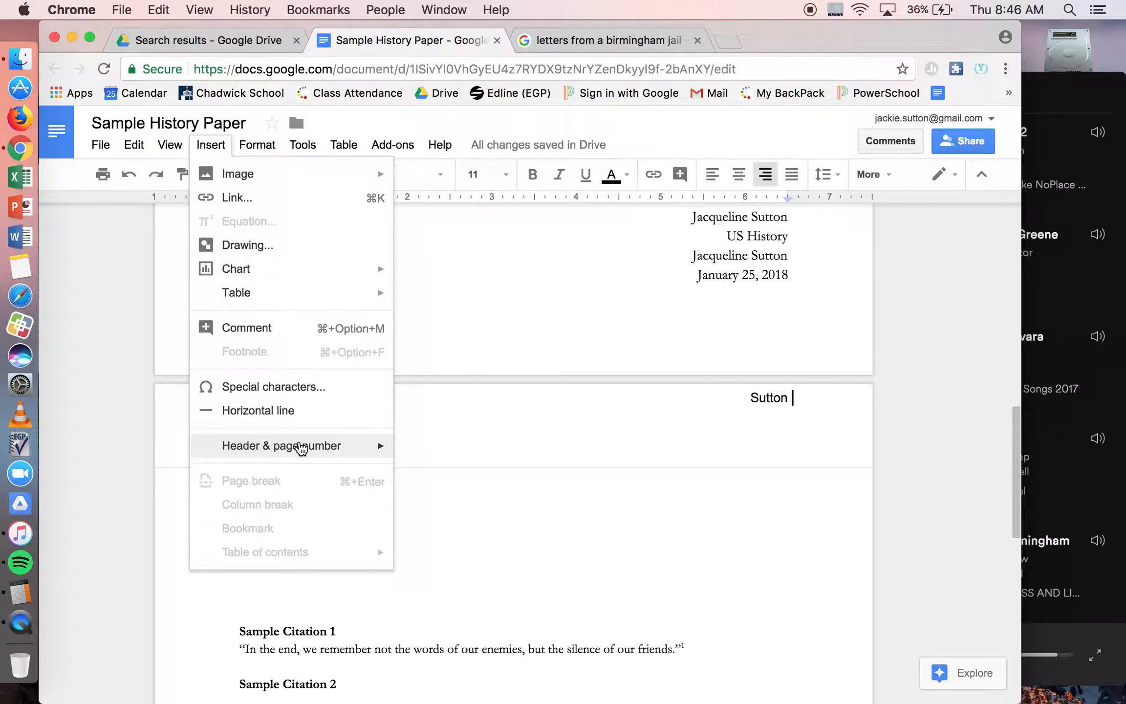
mouse_move(301, 445)
mouse_move(472, 500)
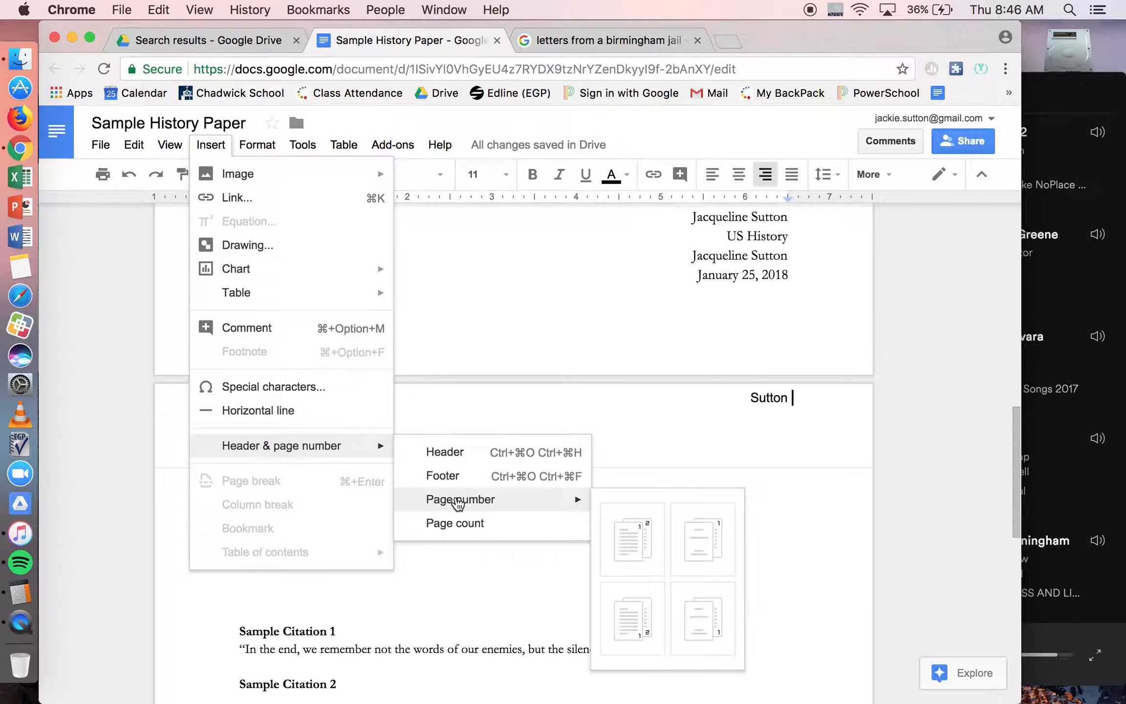
click(622, 538)
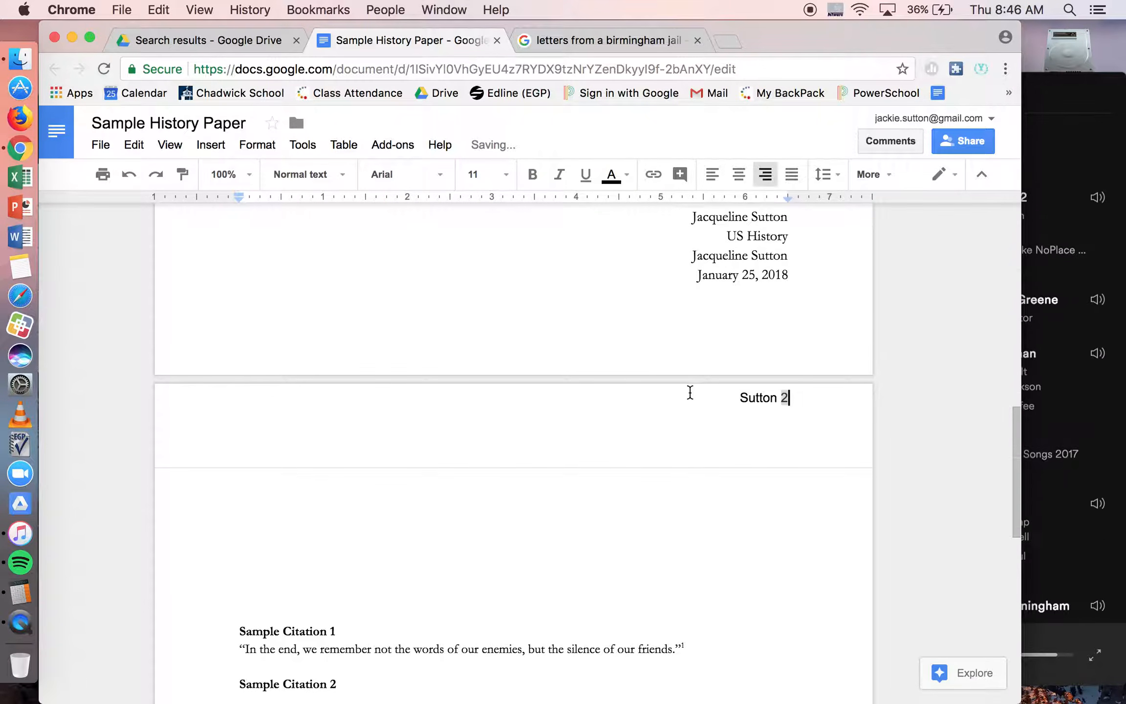
Step: Delete the cover page's title, name block and date along with the large blank lines they leave above Sample Citation 1
scroll(687, 444, up, 5)
scroll(687, 444, up, 3)
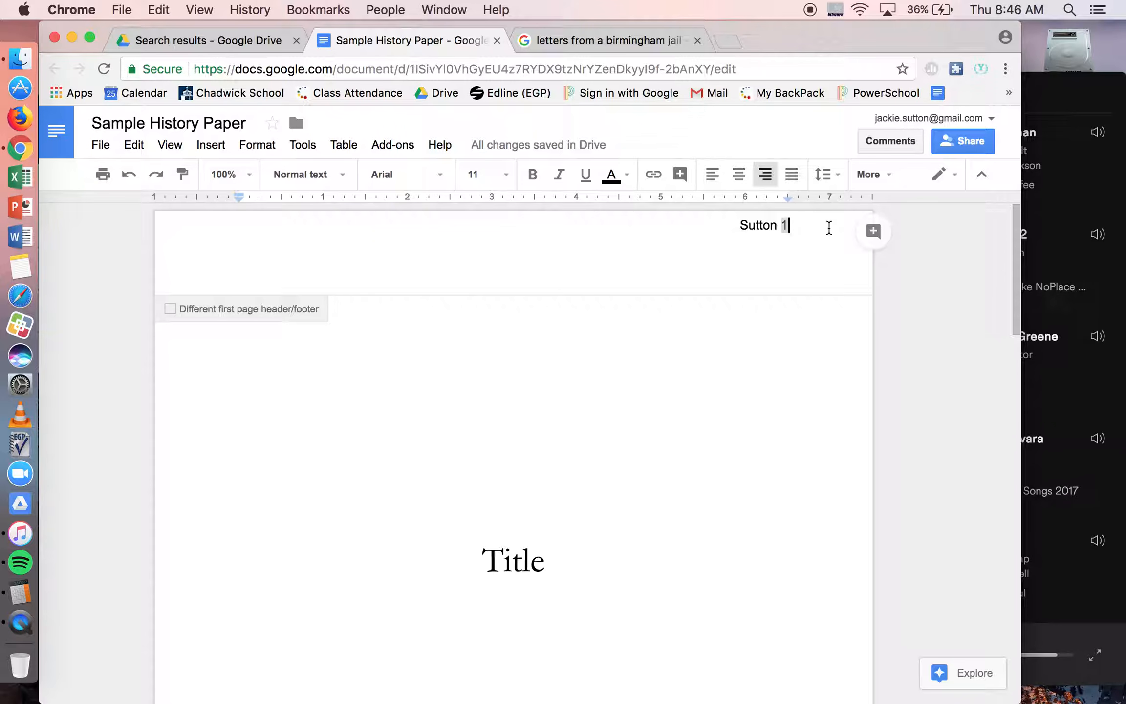
drag(392, 546, 626, 567)
drag(582, 454, 893, 675)
key(BackSpace)
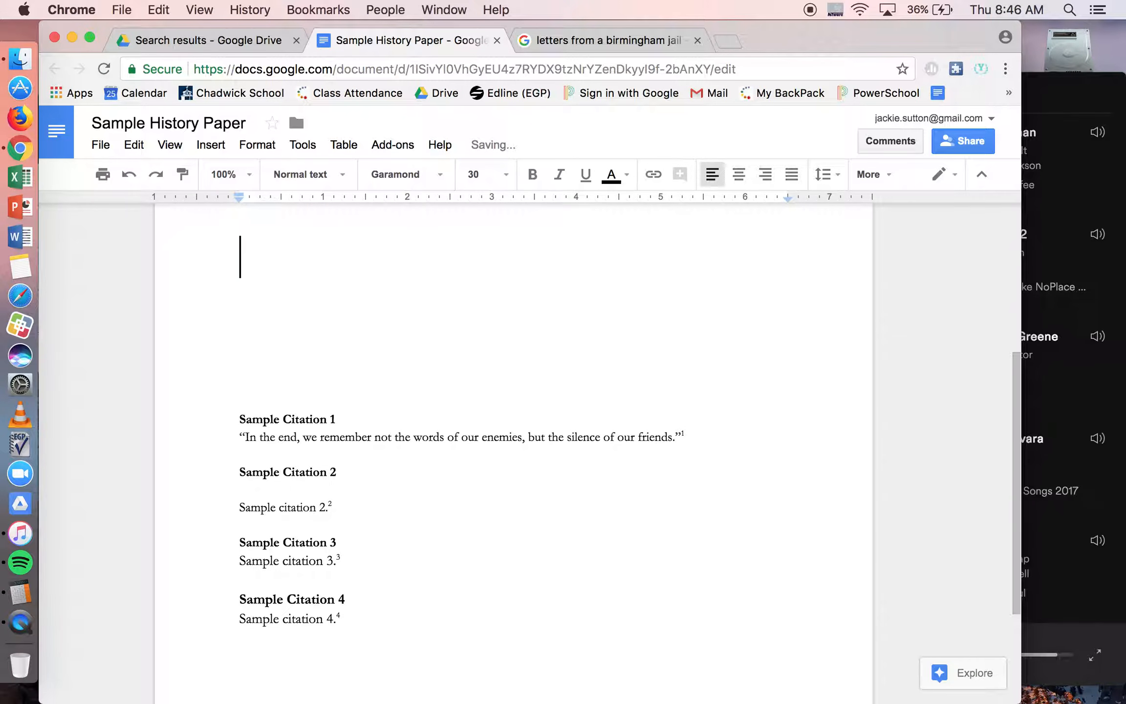
scroll(892, 683, up, 5)
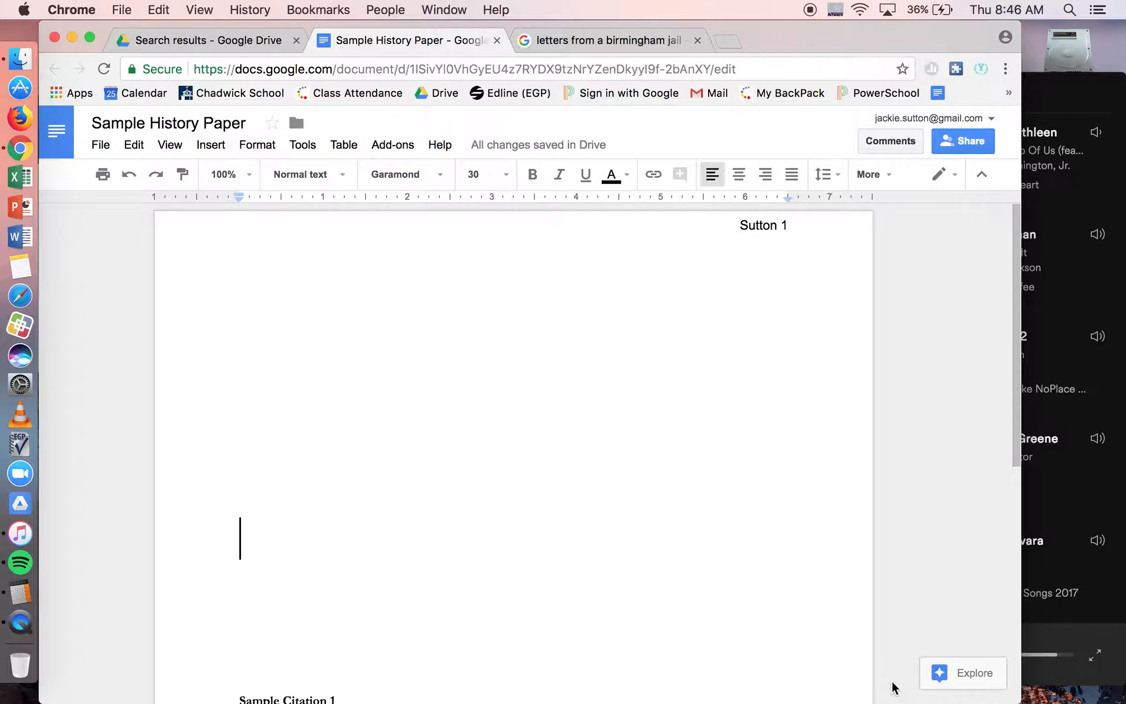
key(BackSpace)
key(BackSpace)
key(BackSpace)
key(BackSpace)
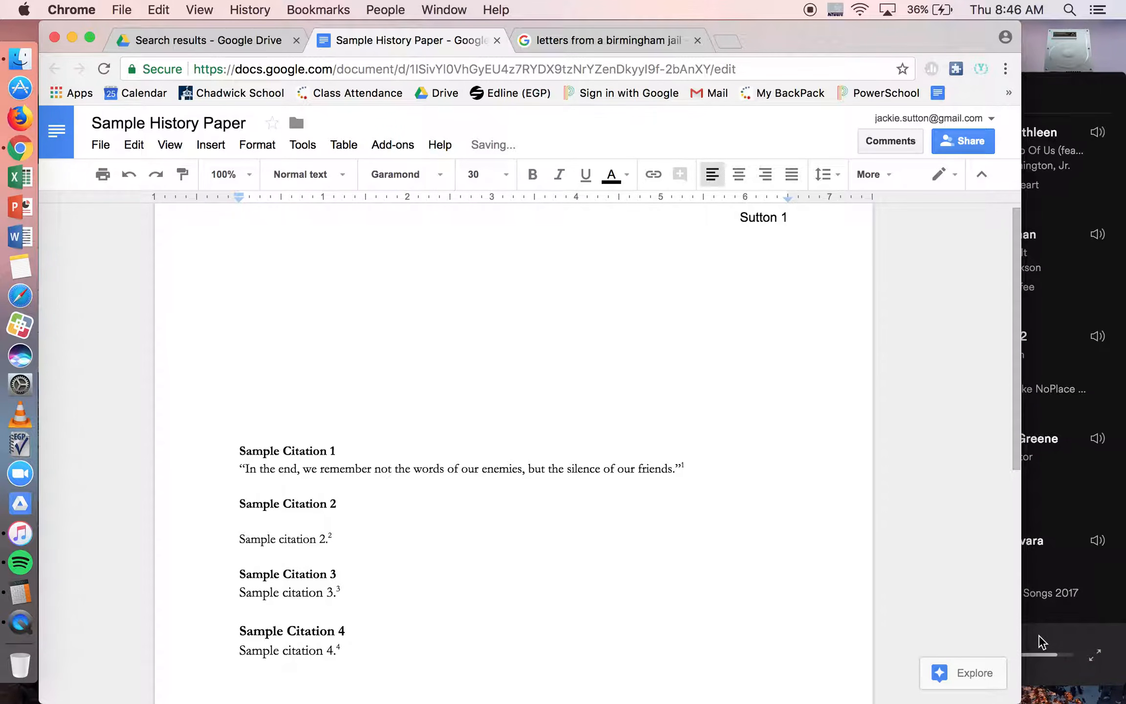
Step: Change the header's last name and page number to the Garamond font
click(712, 217)
drag(713, 217, 837, 226)
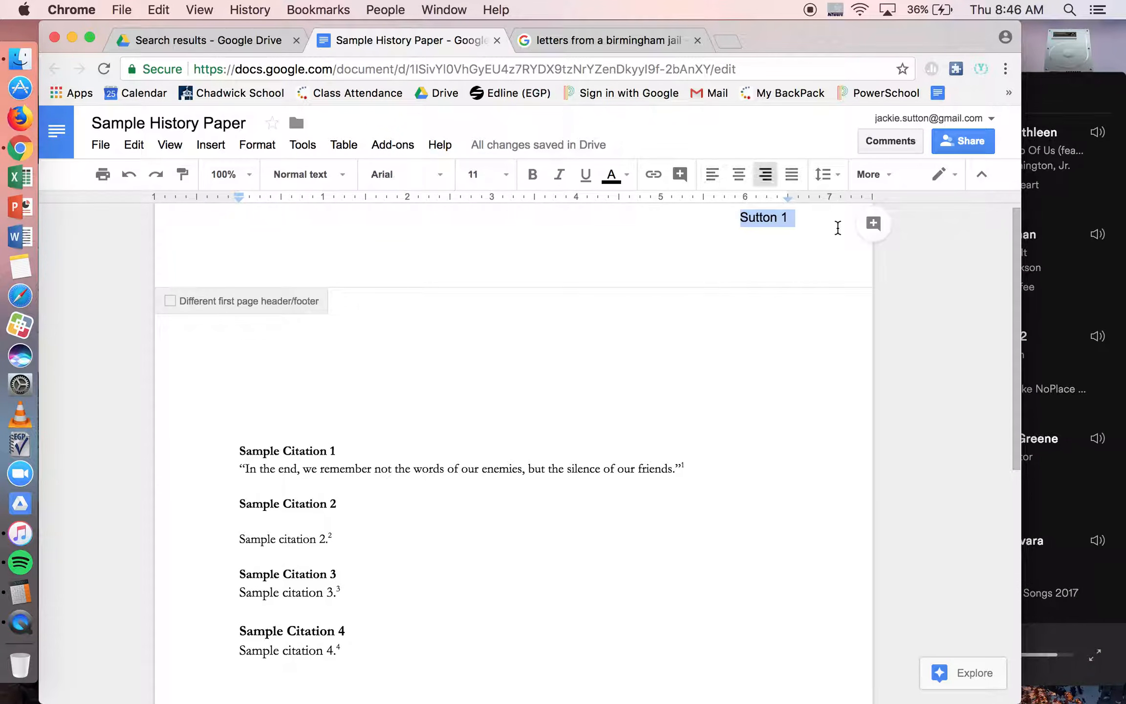
click(388, 187)
click(419, 208)
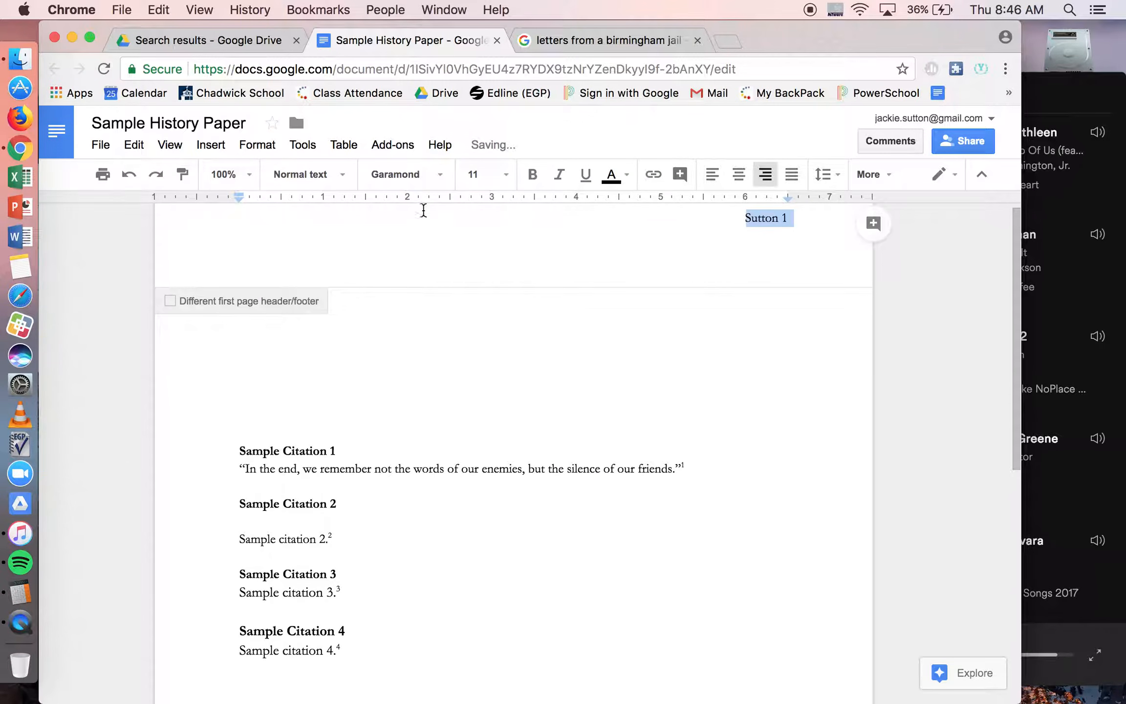
click(271, 270)
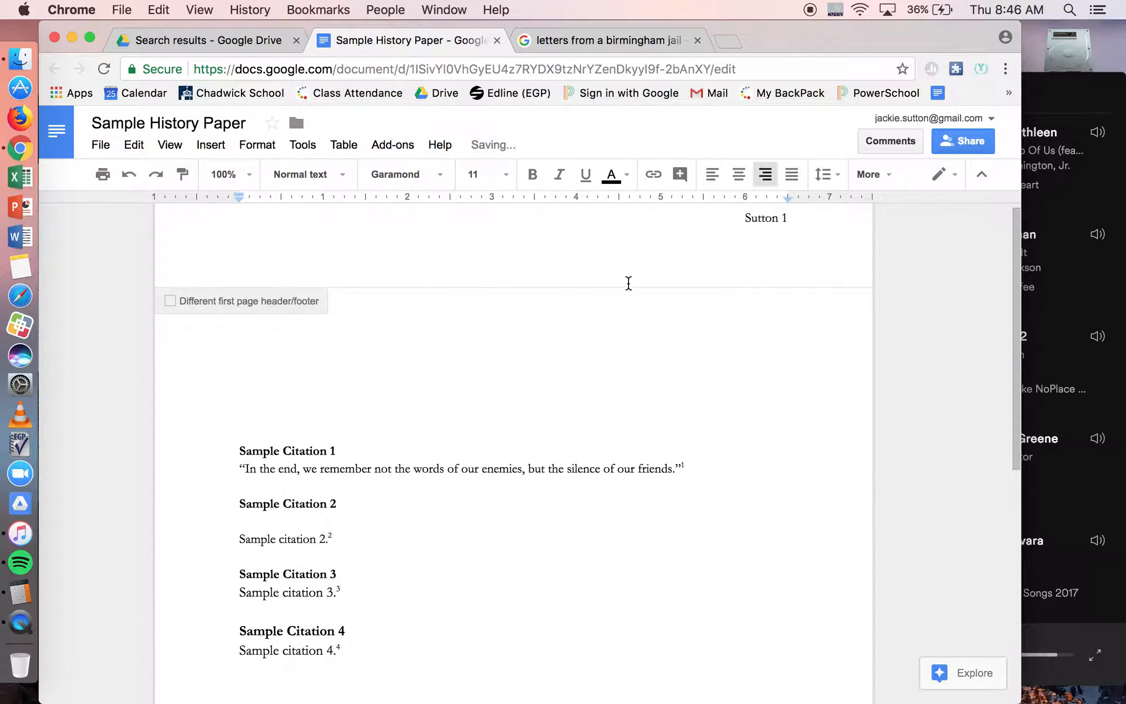
Step: Remove the remaining blank lines directly above the Sample Citation 1 heading
click(414, 433)
click(235, 452)
key(BackSpace)
key(BackSpace)
key(BackSpace)
key(BackSpace)
key(BackSpace)
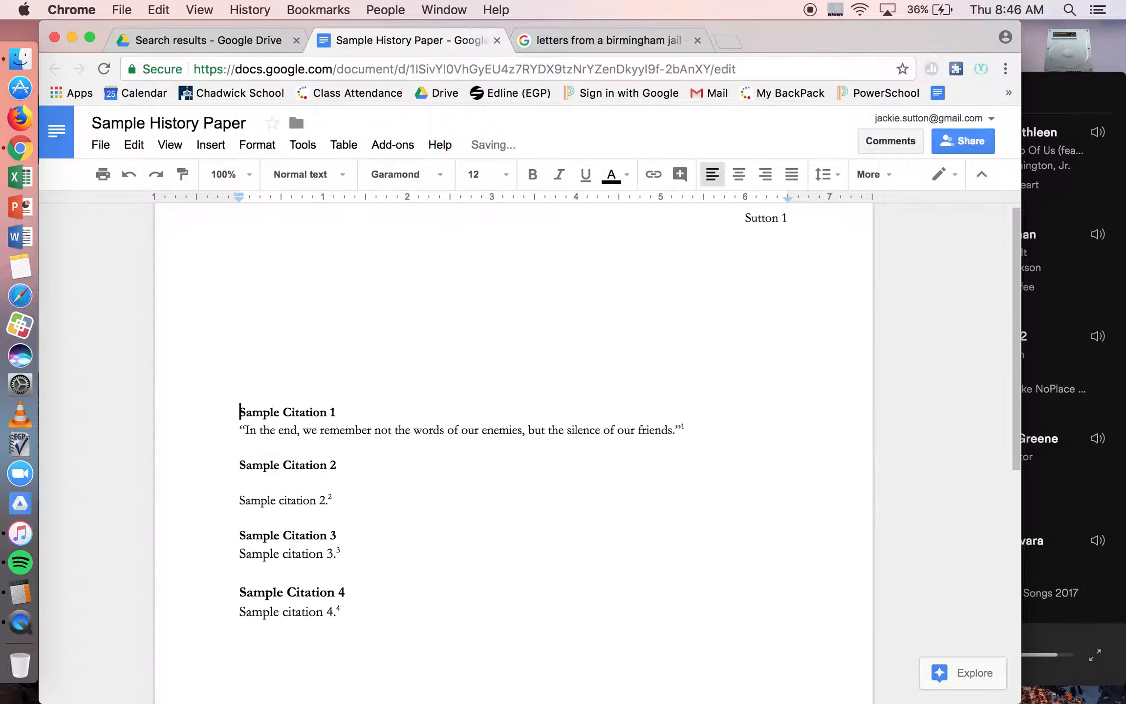
Step: Review the available fonts, the quotation under Sample Citation 1 and its matching footnote at the page end
click(416, 181)
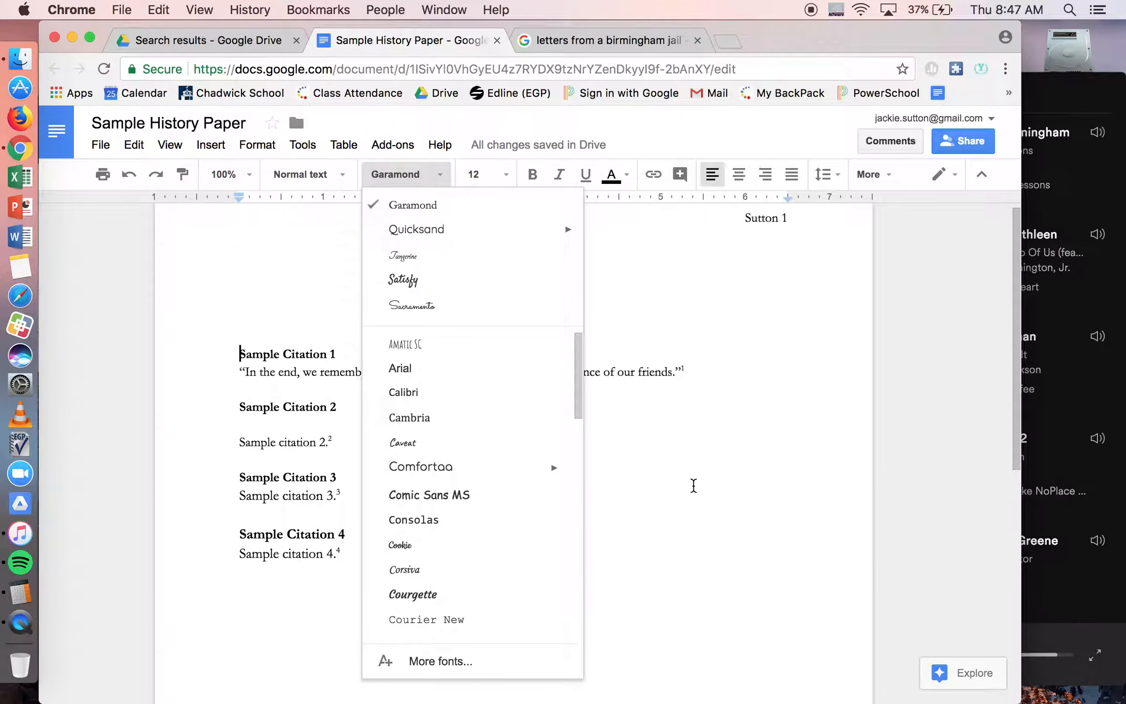
click(693, 485)
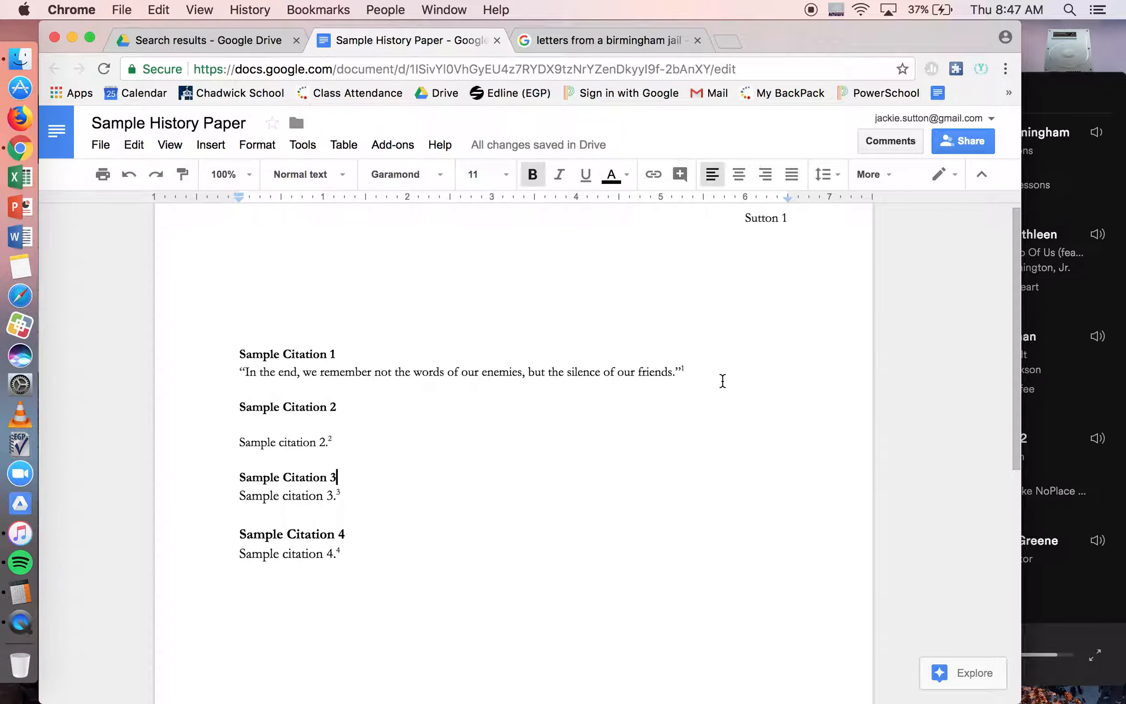
scroll(711, 393, up, 1)
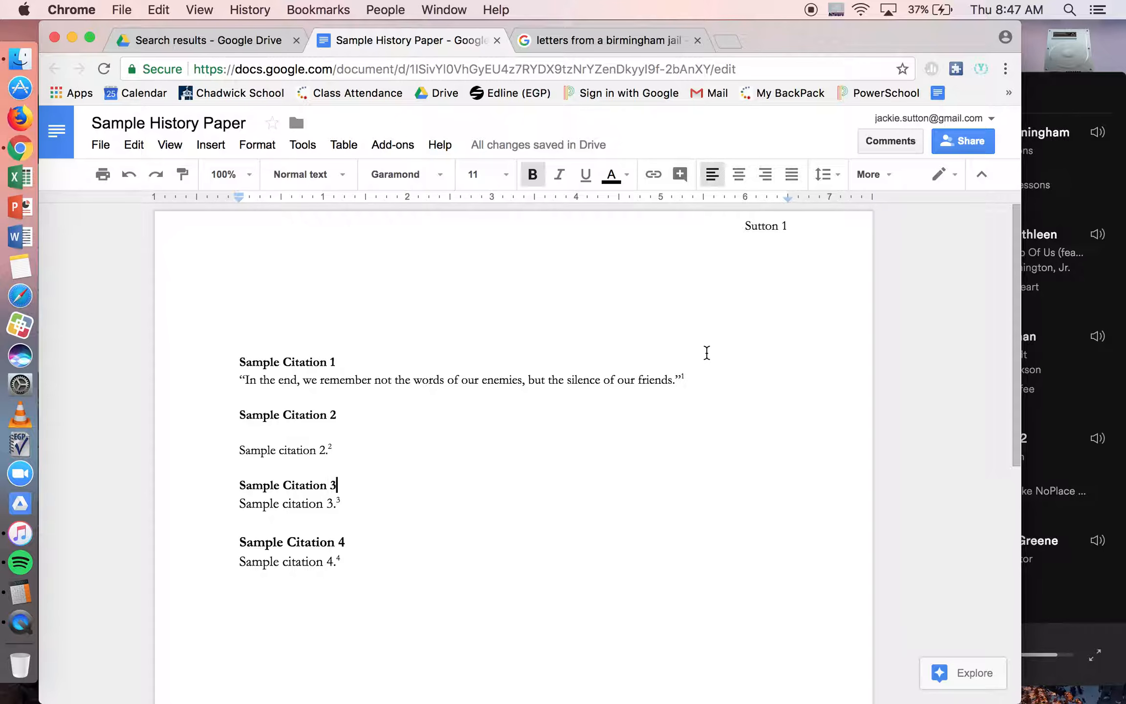
click(711, 375)
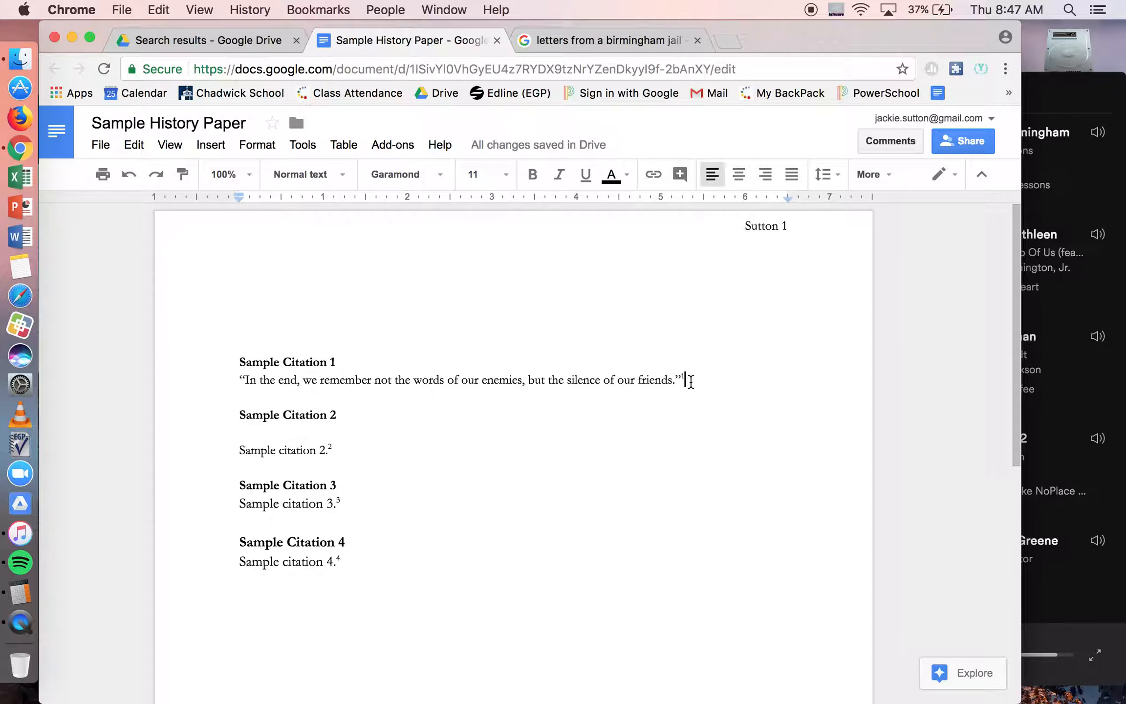
scroll(699, 383, down, 2)
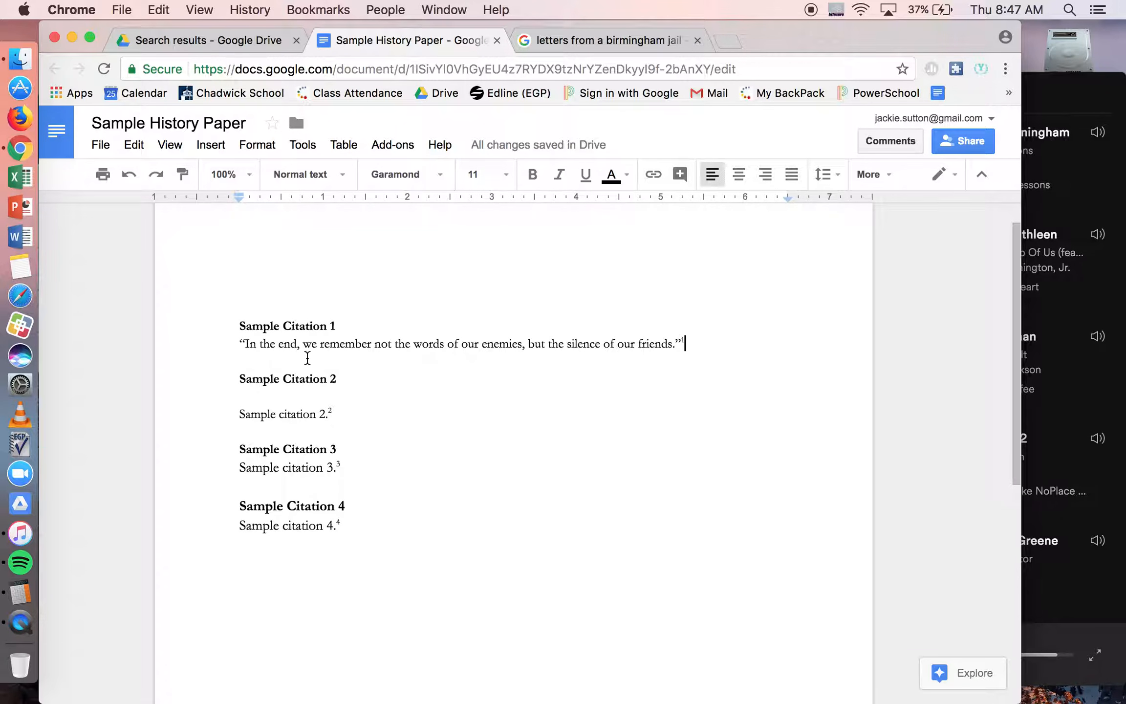
double_click(252, 344)
drag(513, 337, 679, 355)
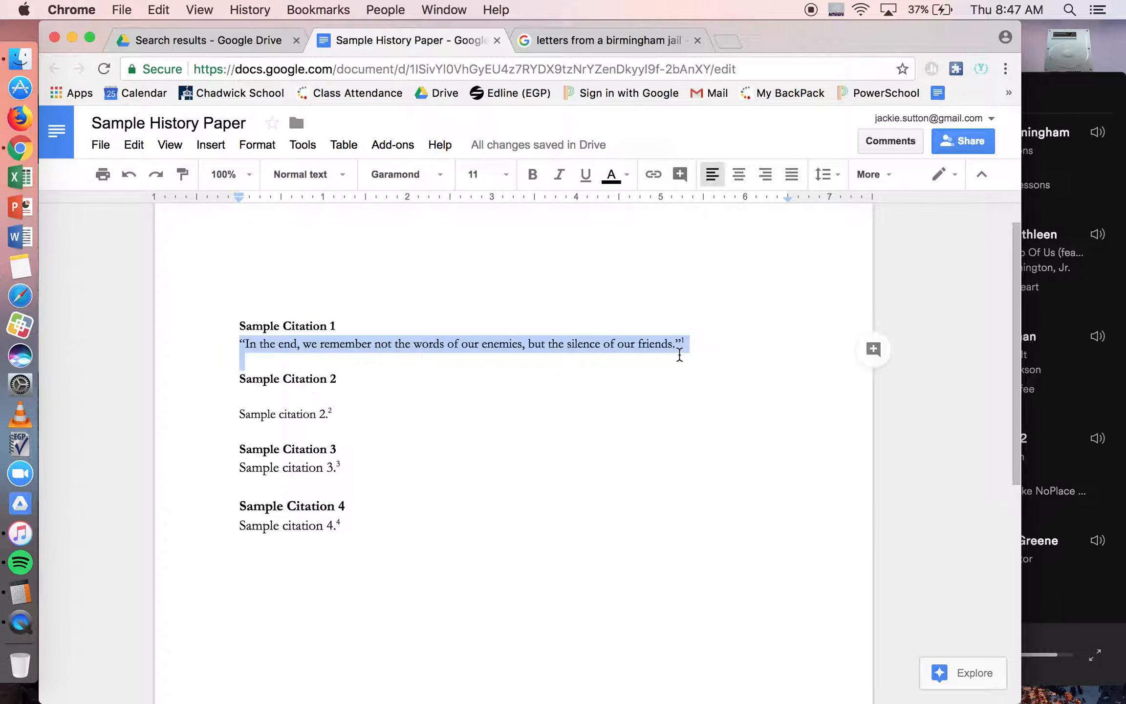
click(736, 352)
scroll(737, 350, down, 10)
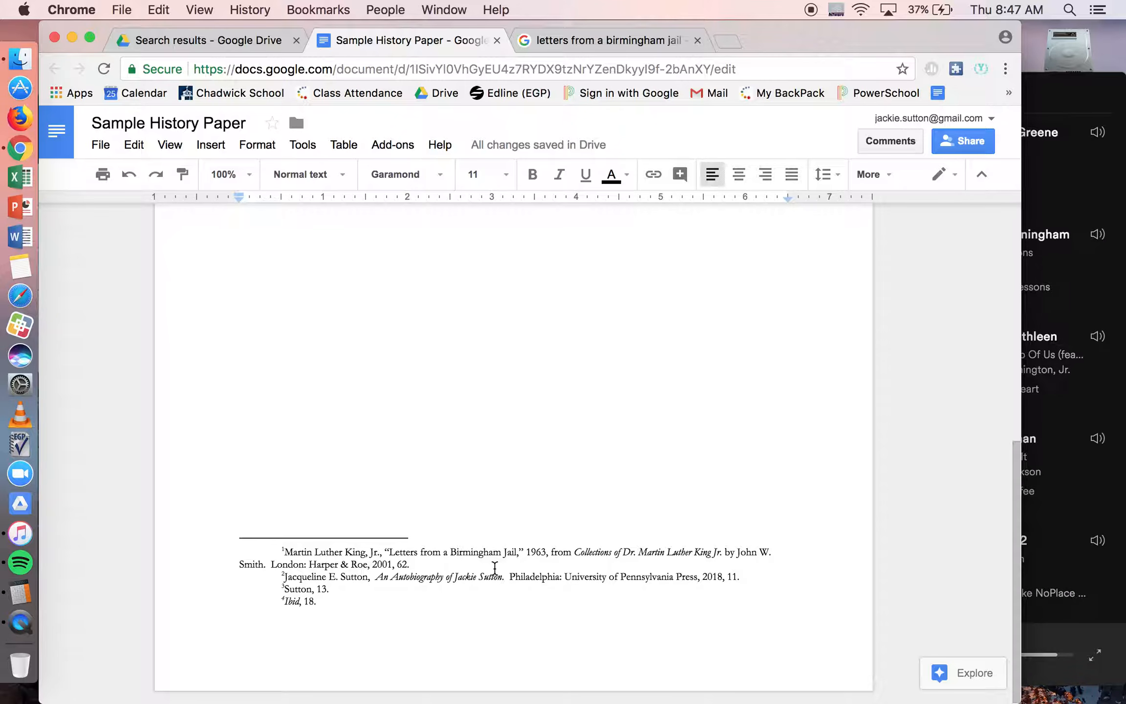
scroll(414, 568, up, 2)
scroll(415, 568, up, 15)
scroll(414, 568, down, 17)
Step: Delete the citation text of footnote 1, leaving its number in place
drag(423, 564, 237, 543)
click(316, 549)
drag(282, 549, 426, 563)
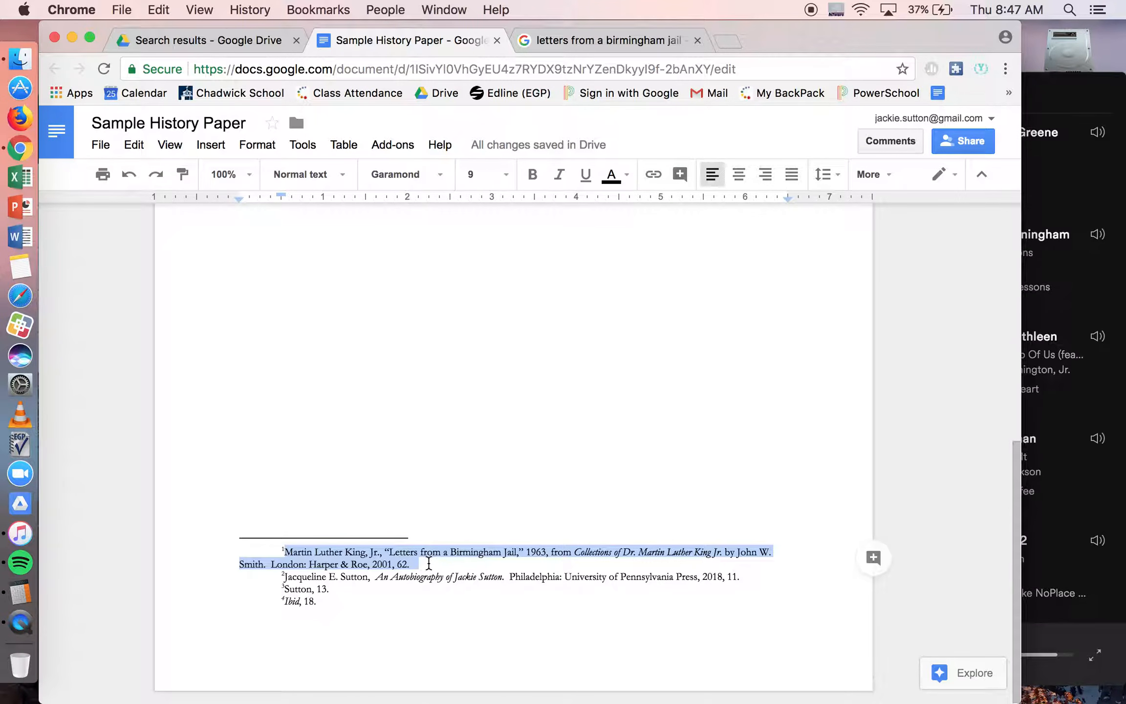
key(BackSpace)
Step: Replace the quotation under Sample Citation 1 with "Don't forget to take out the garbage.", keeping its quotation marks and footnote reference
scroll(419, 403, up, 10)
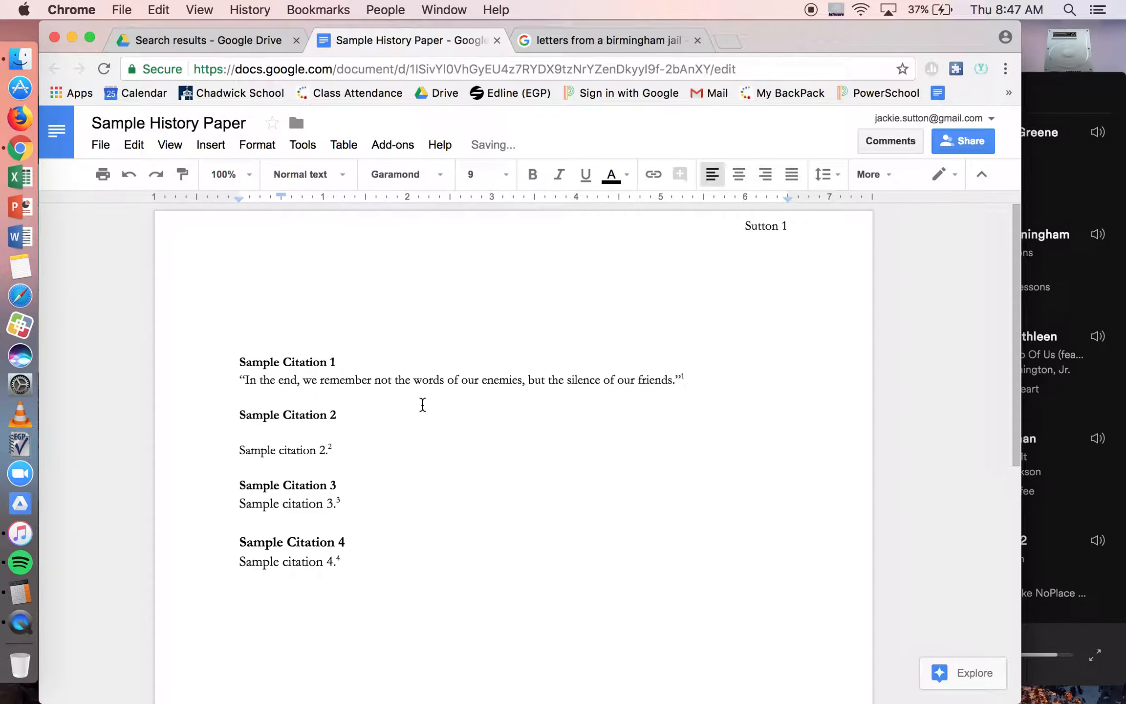
drag(238, 380, 755, 386)
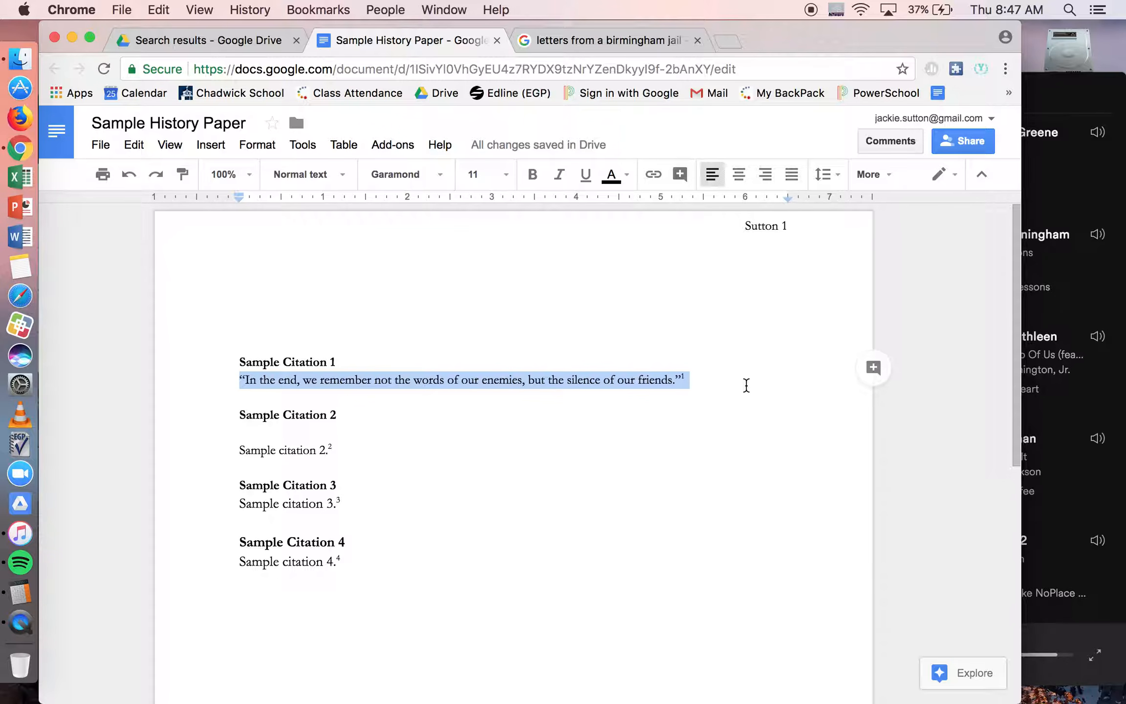
click(689, 368)
drag(673, 379, 247, 379)
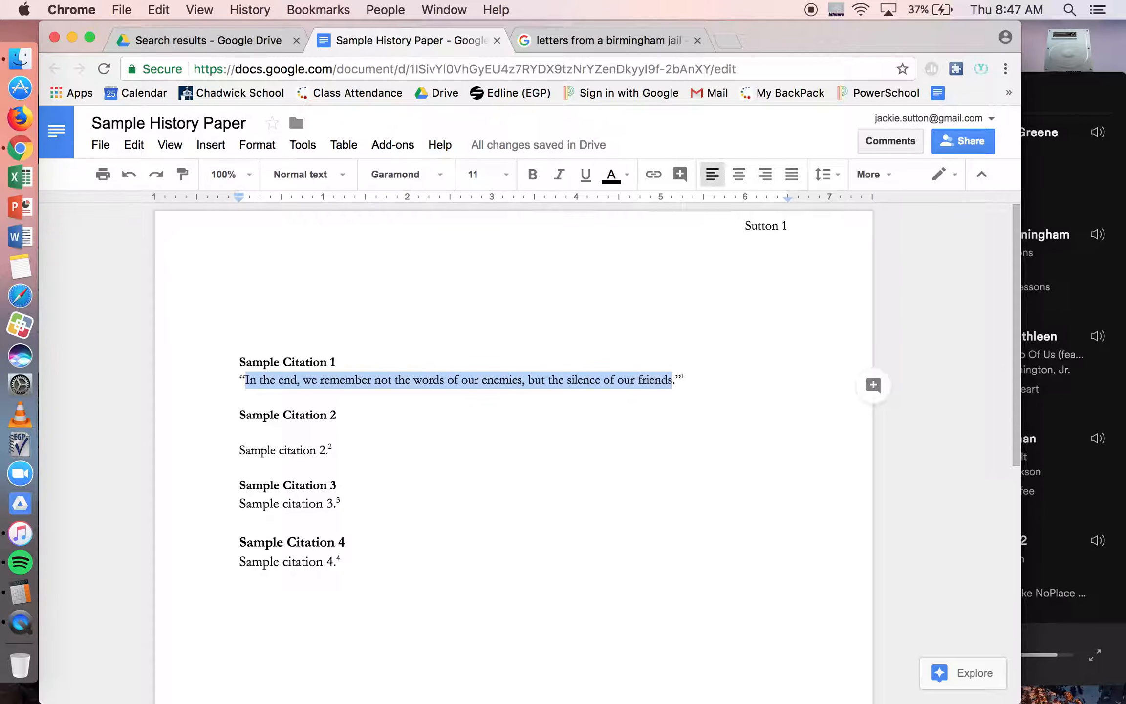
key(BackSpace)
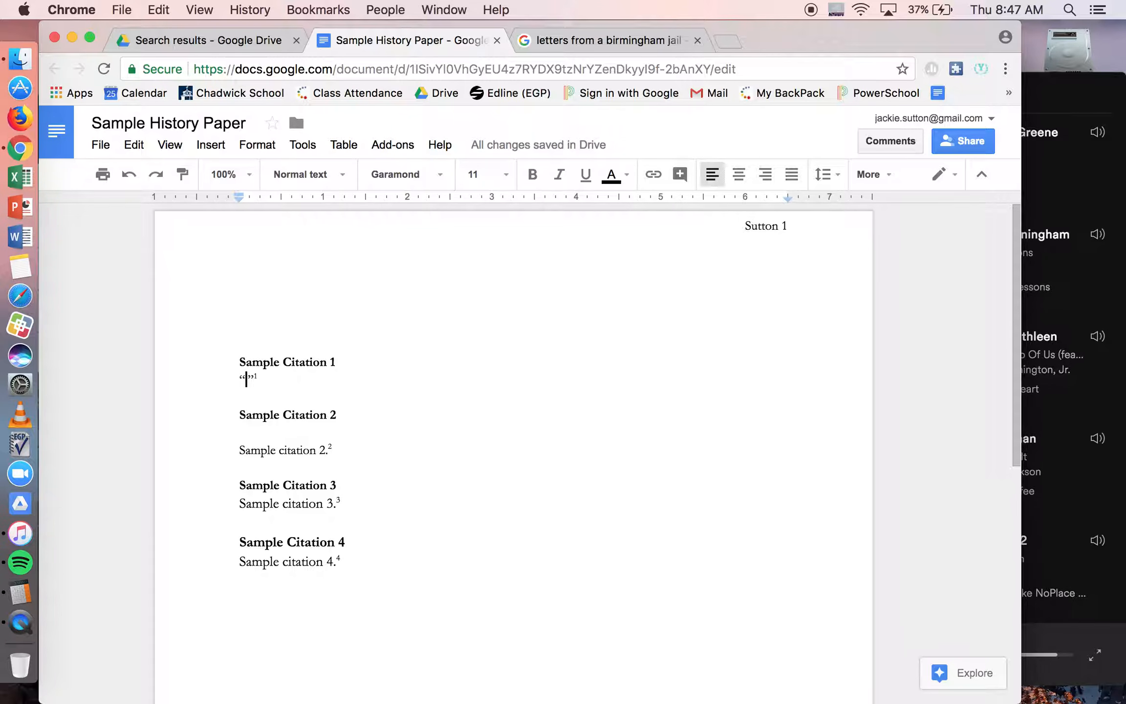
text(Don't forg)
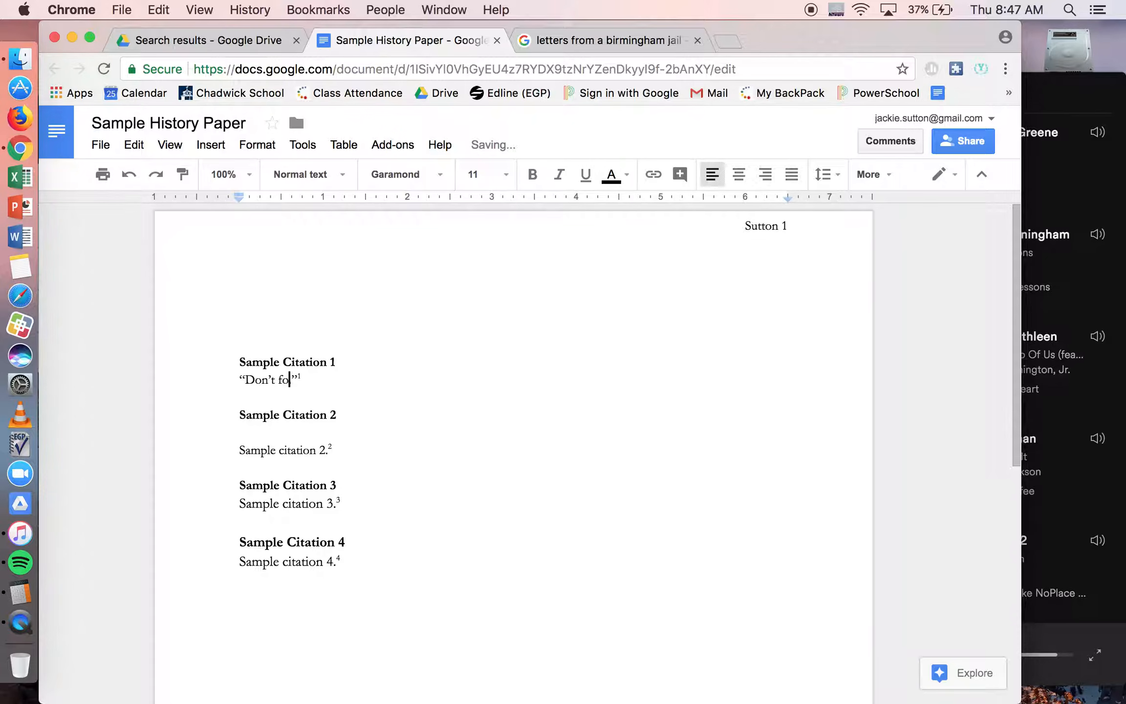
text(et to take out the garbage)
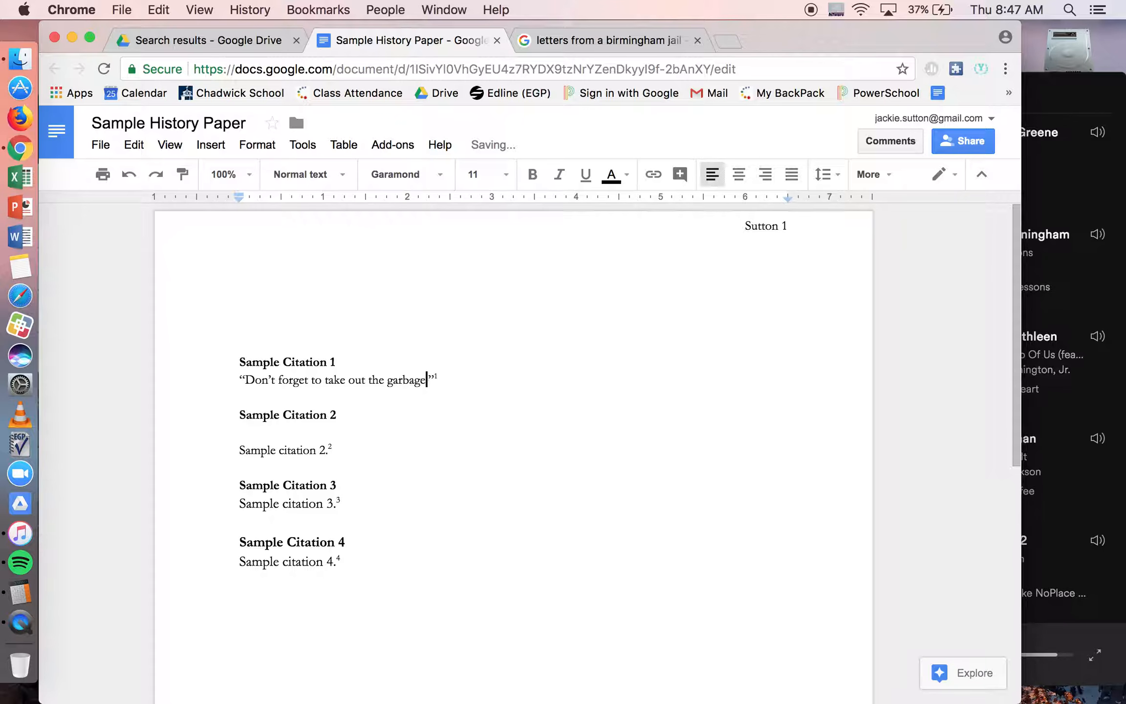
text(.)
Step: Compare the footnote reference after the Sample Citation 1 quotation with its entry in the footnotes at the page end
scroll(693, 516, down, 5)
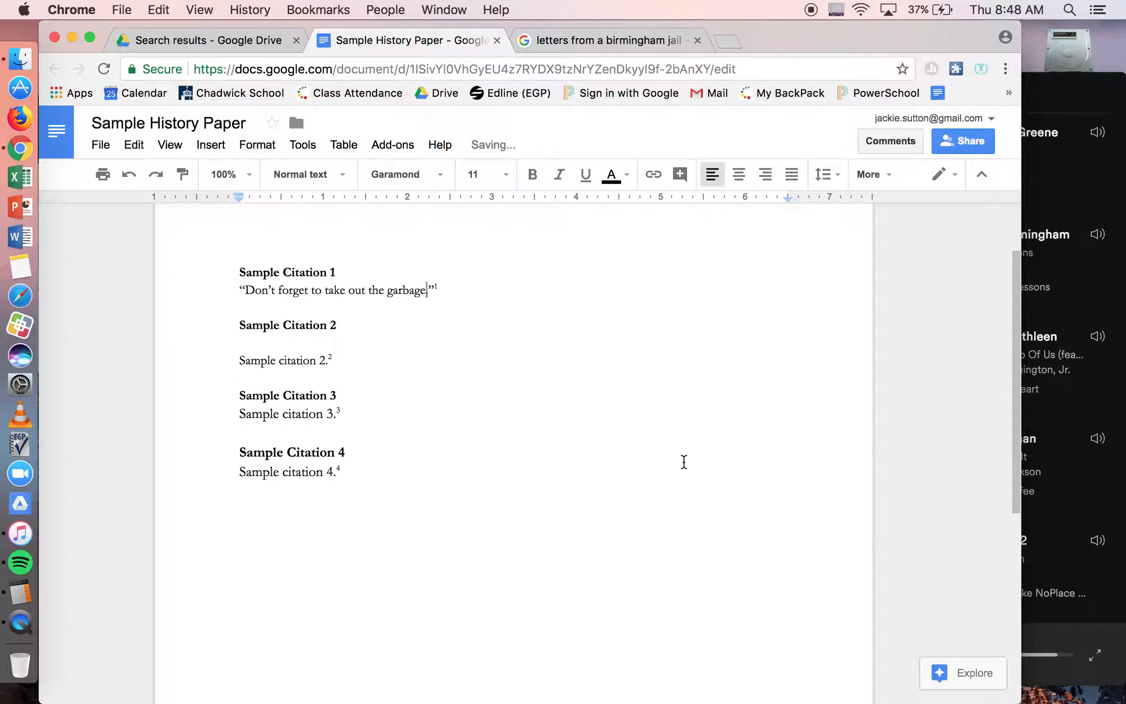
key(Right)
key(Right)
key(Right)
key(Left)
scroll(464, 273, down, 5)
scroll(464, 273, down, 5)
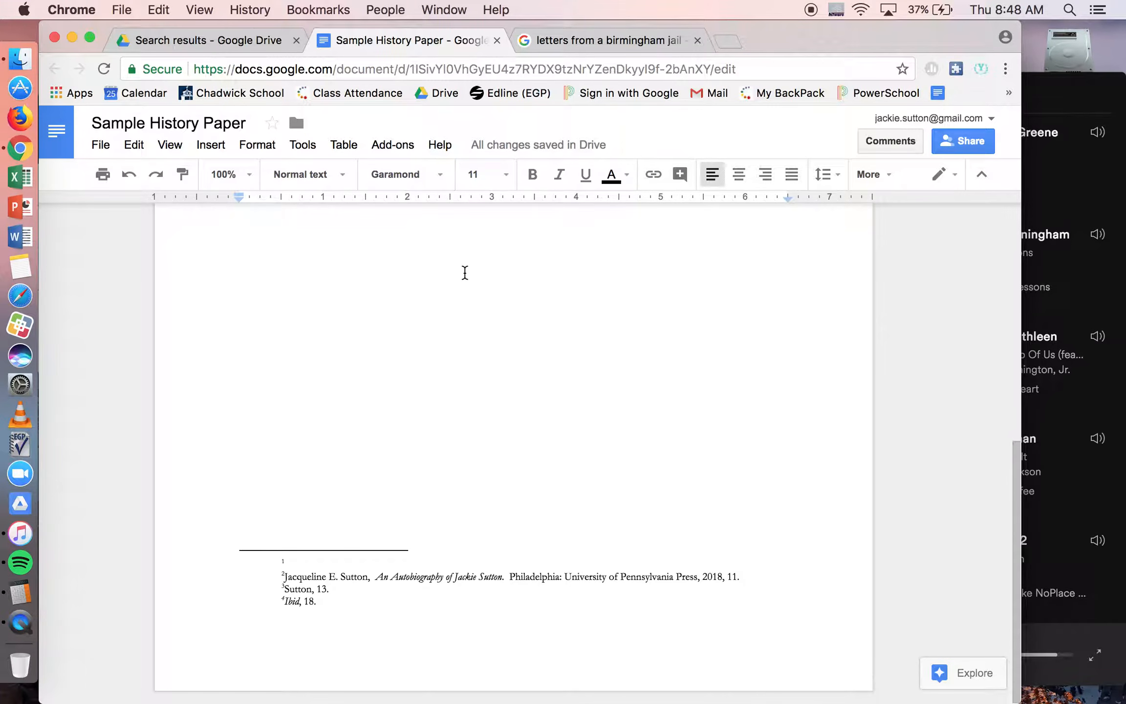
click(388, 566)
scroll(389, 566, up, 10)
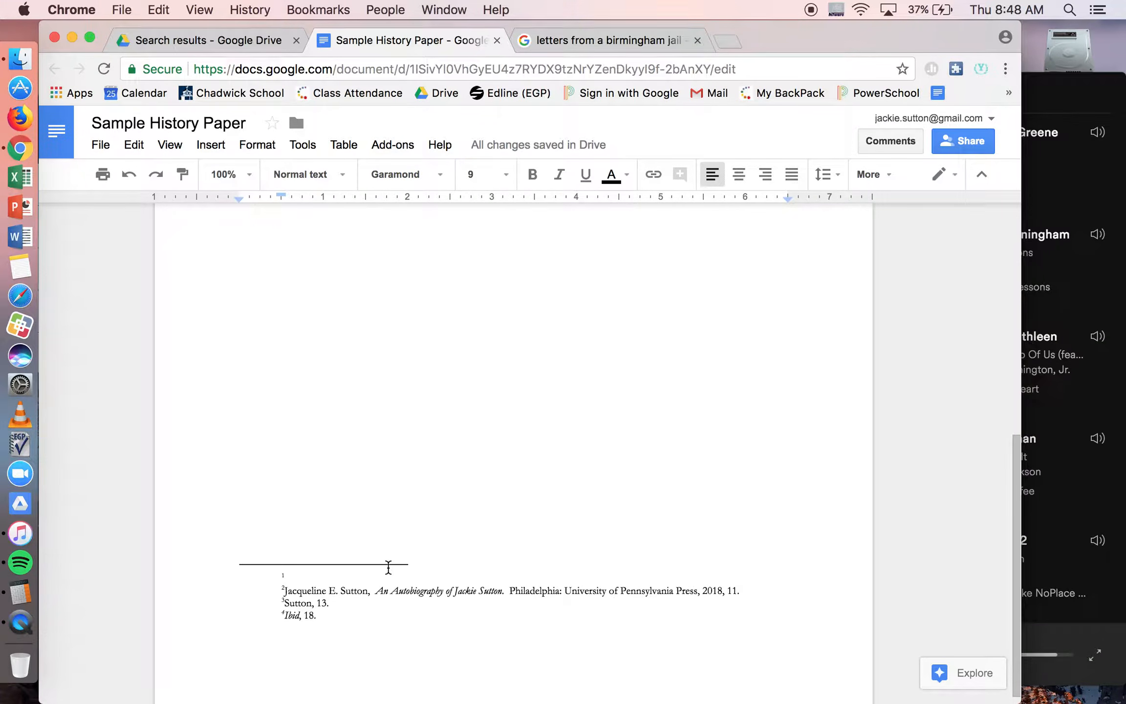
scroll(638, 337, down, 2)
scroll(639, 339, down, 10)
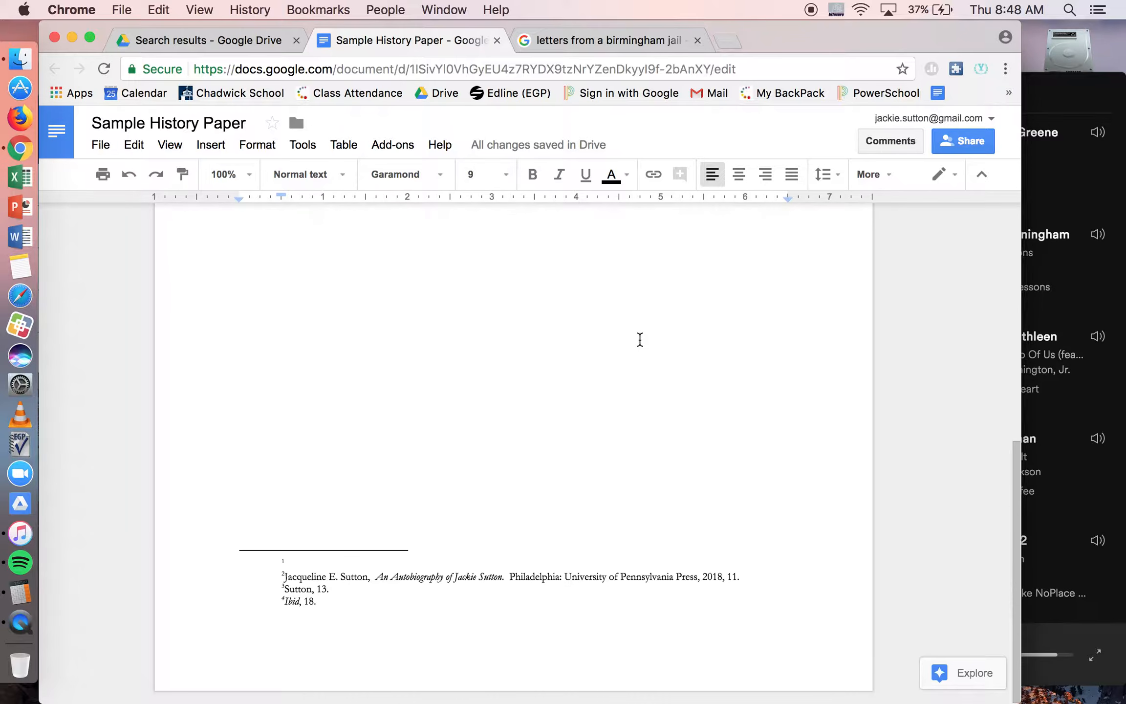
scroll(623, 353, up, 10)
scroll(610, 367, down, 10)
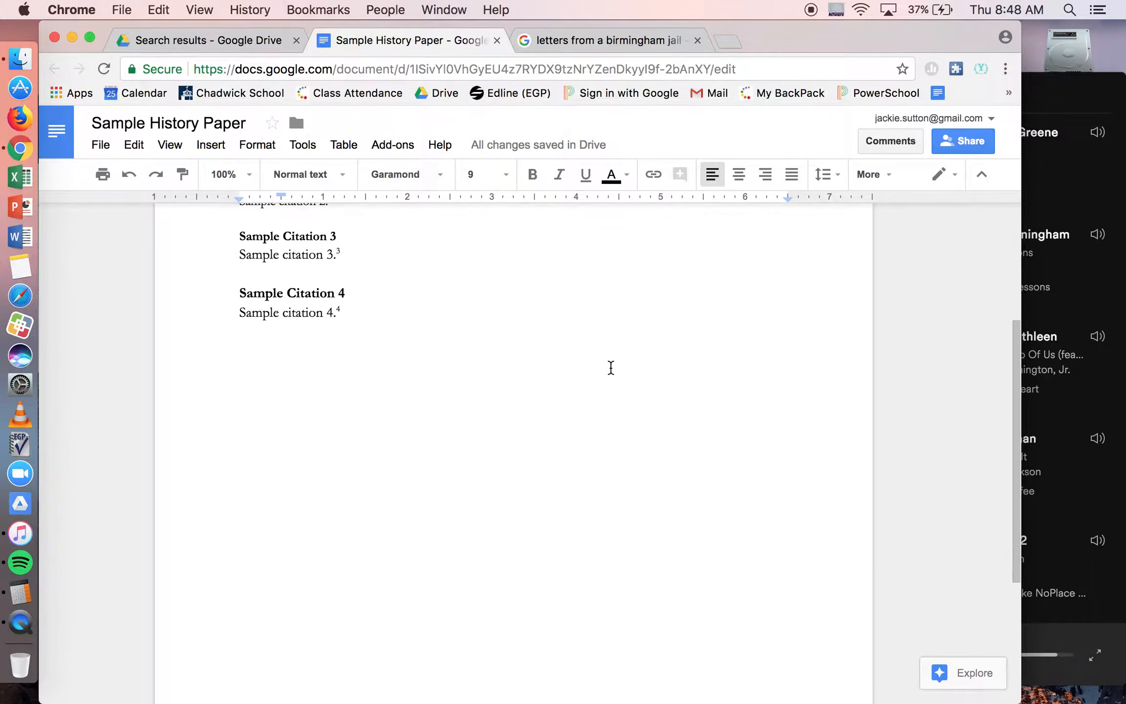
Step: Copy the full book citation from footnote 2 into footnote 1
click(338, 565)
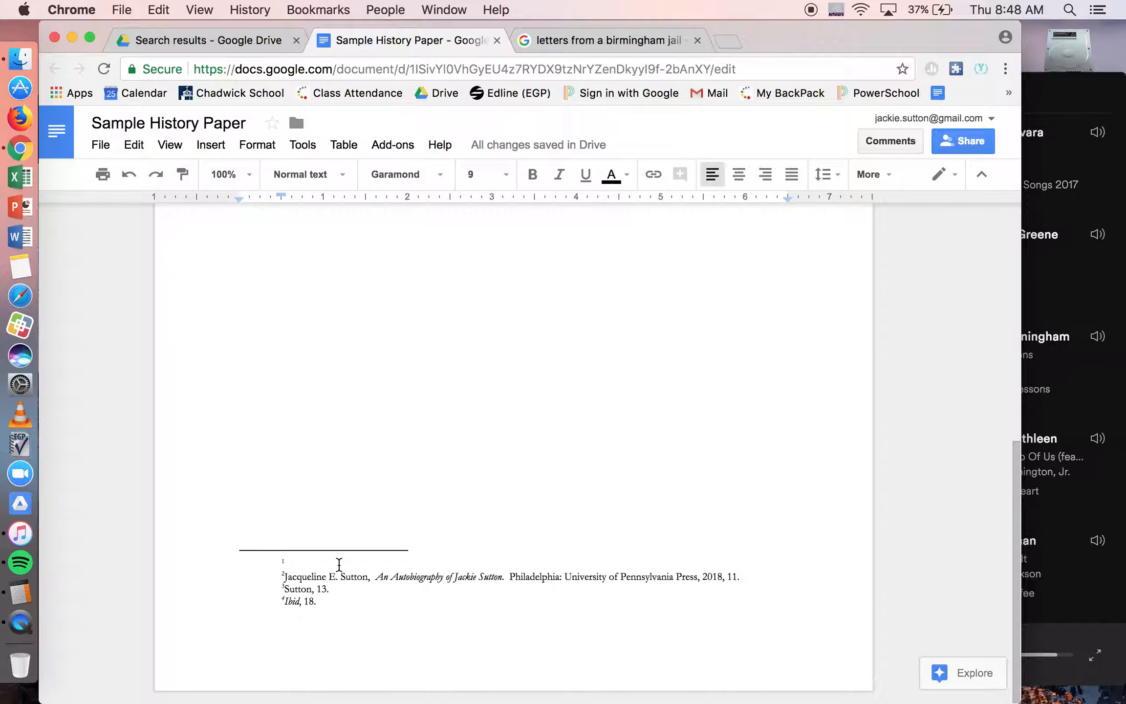
drag(285, 577, 741, 573)
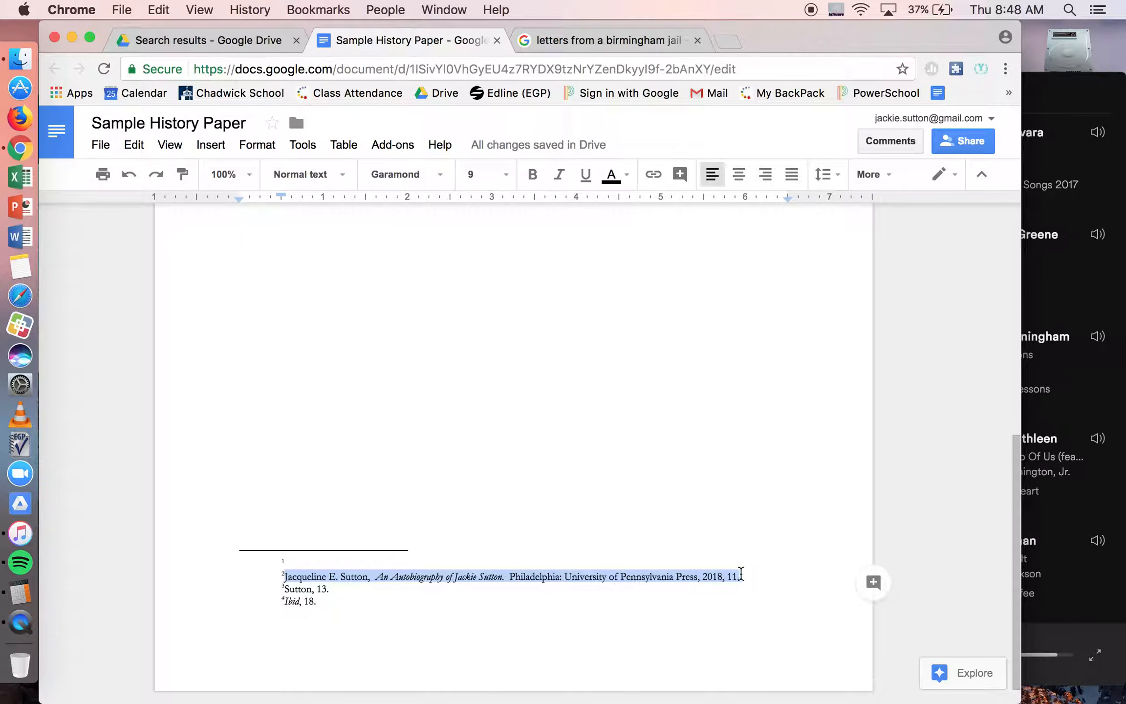
key(super+c)
click(569, 565)
key(super+v)
Step: Replace footnote 2's full citation with a shortened one giving the author's last name and page 18
drag(285, 578, 747, 578)
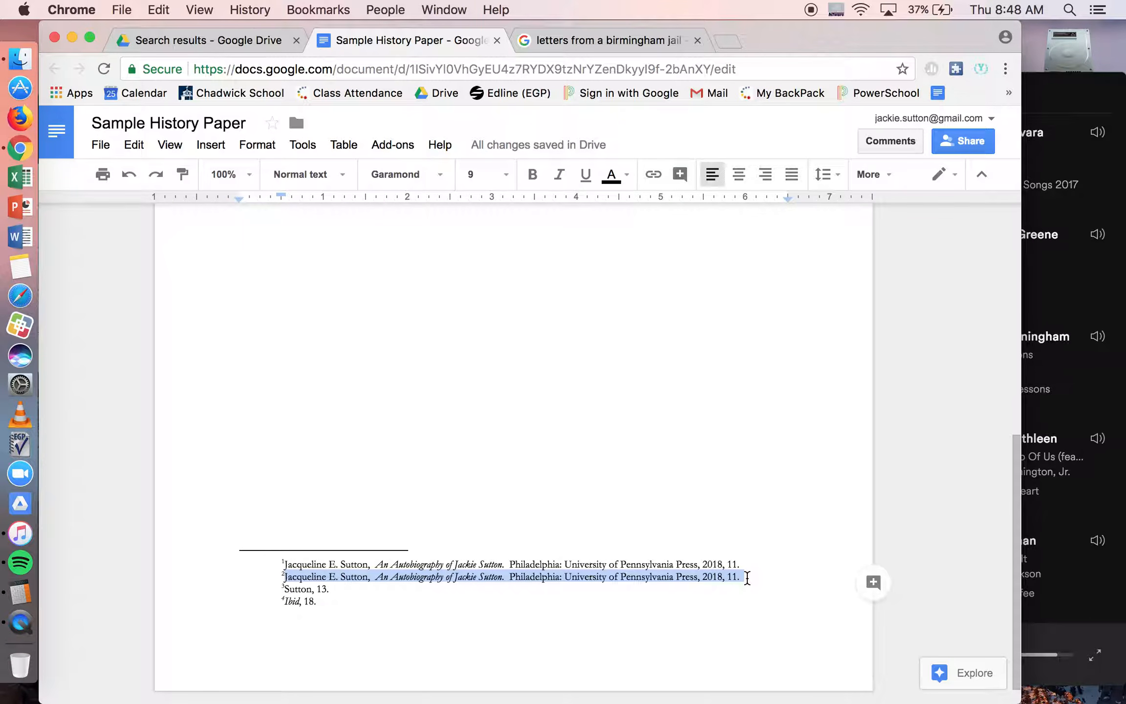
key(BackSpace)
text(Sutton,)
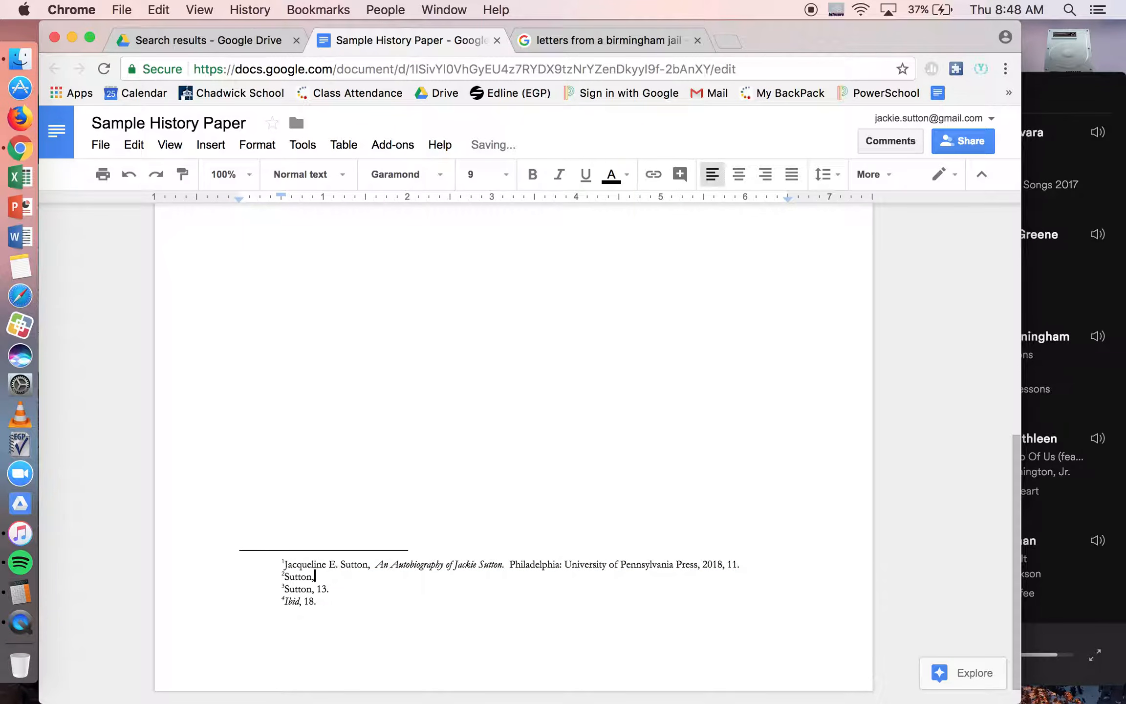
text( 18.)
scroll(769, 557, up, 10)
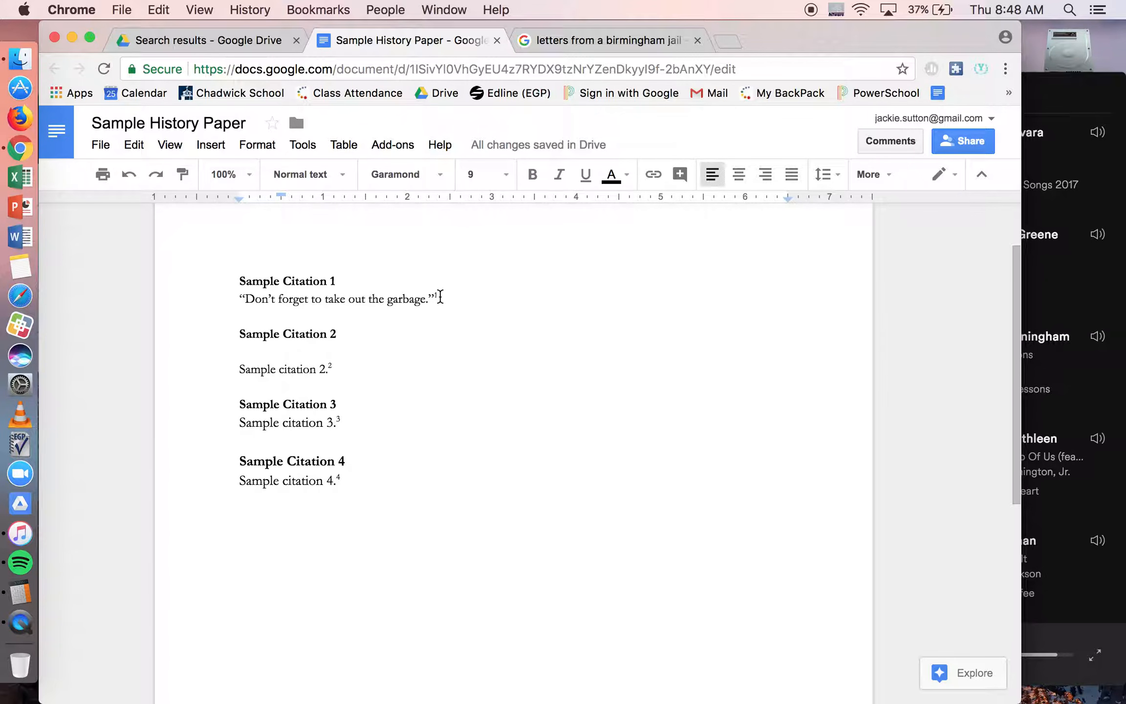
Step: Examine the closing punctuation and footnote reference of the Sample Citation 1 quotation, and find the command for inserting a footnote
scroll(439, 299, down, 5)
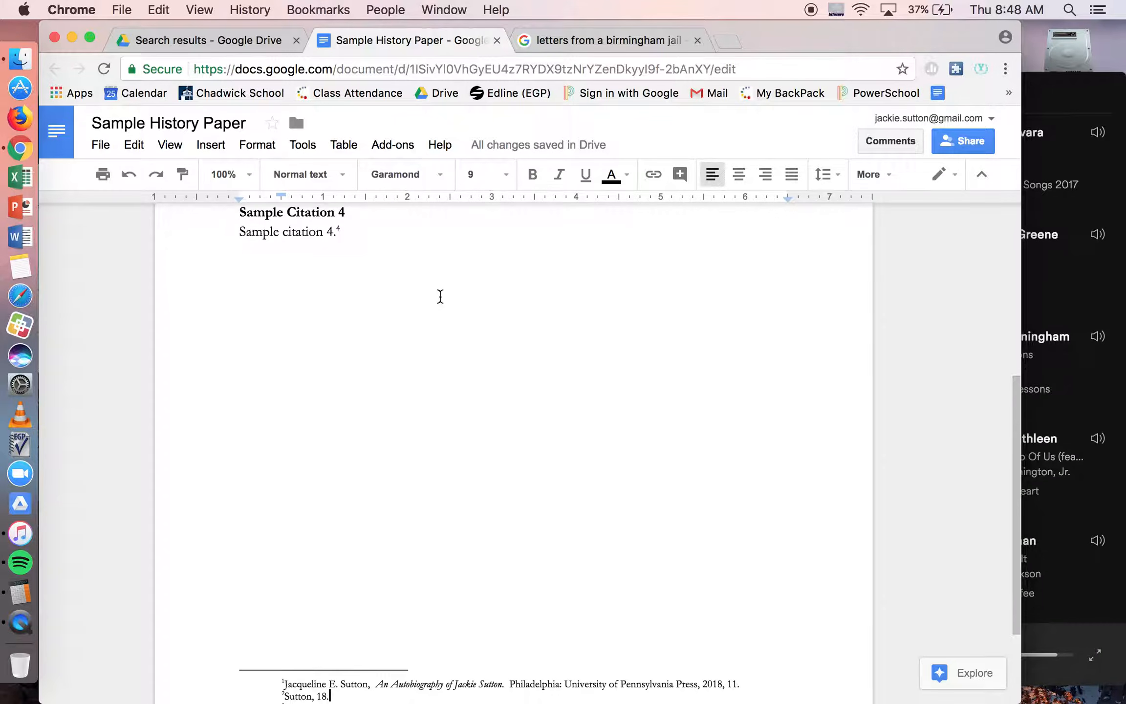
scroll(440, 296, up, 5)
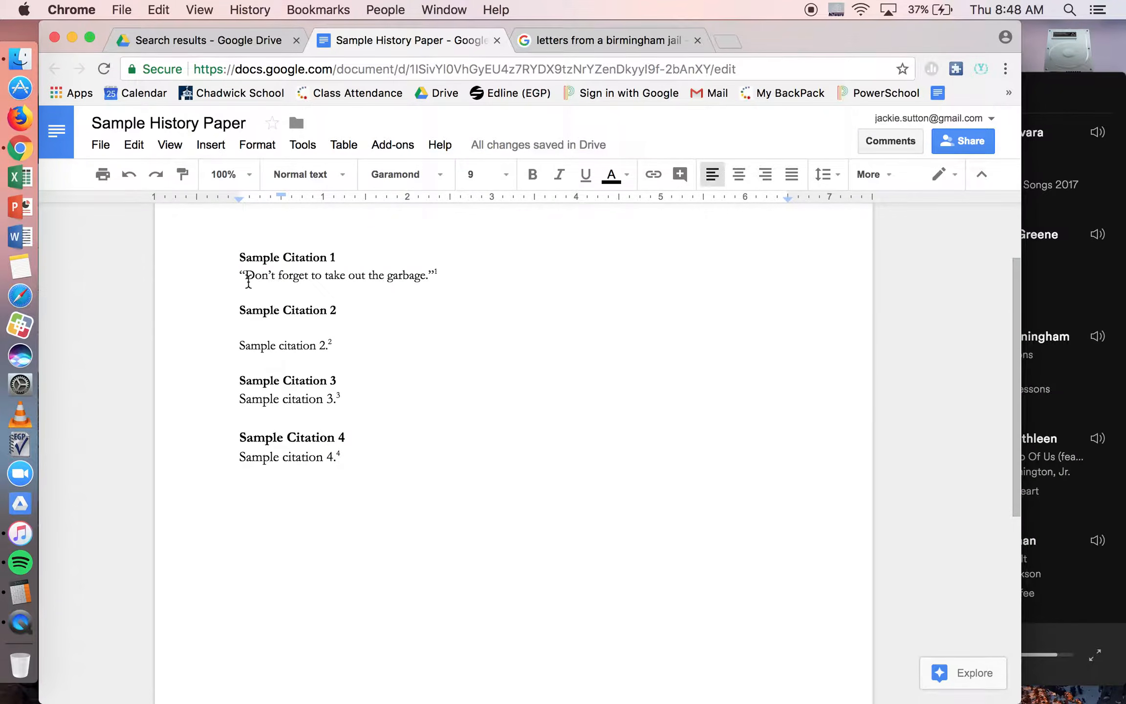
click(428, 277)
double_click(428, 277)
click(430, 277)
double_click(430, 277)
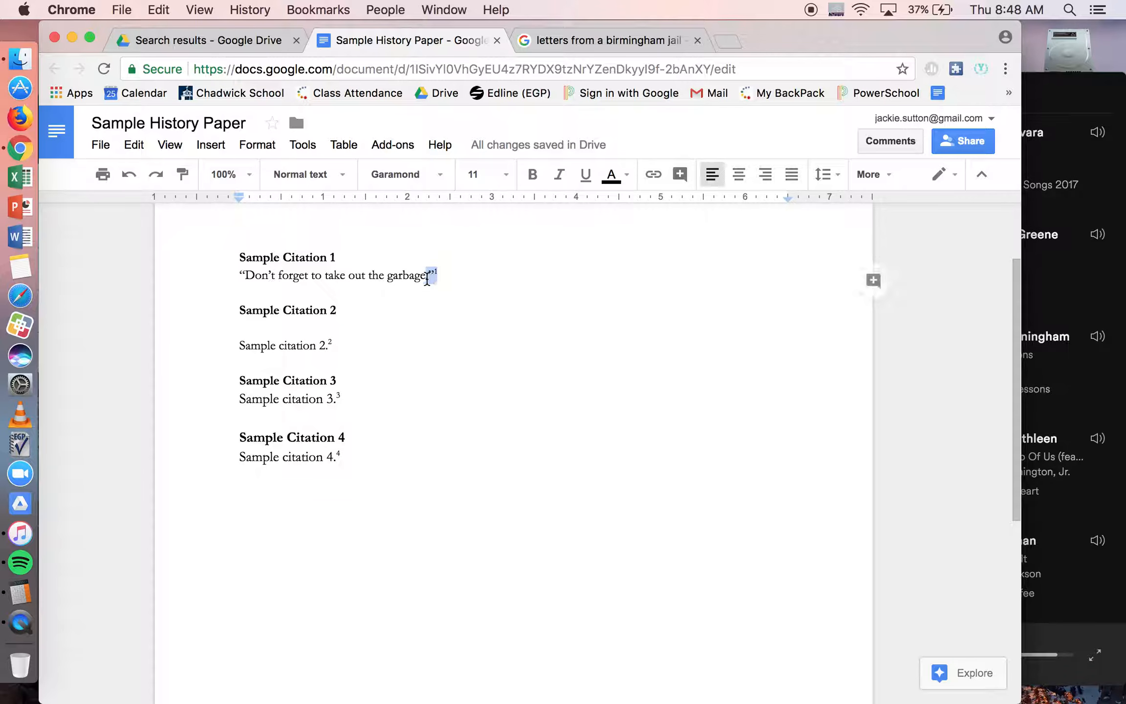
click(431, 276)
key(BackSpace)
key(BackSpace)
double_click(435, 273)
click(213, 147)
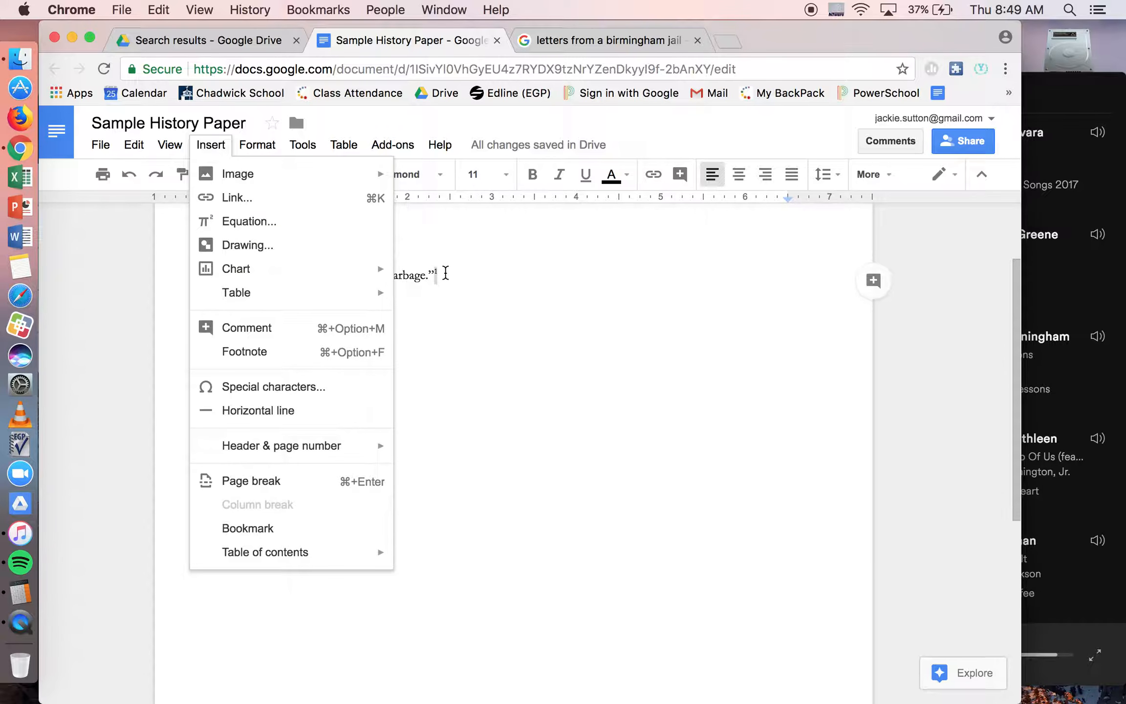
click(444, 274)
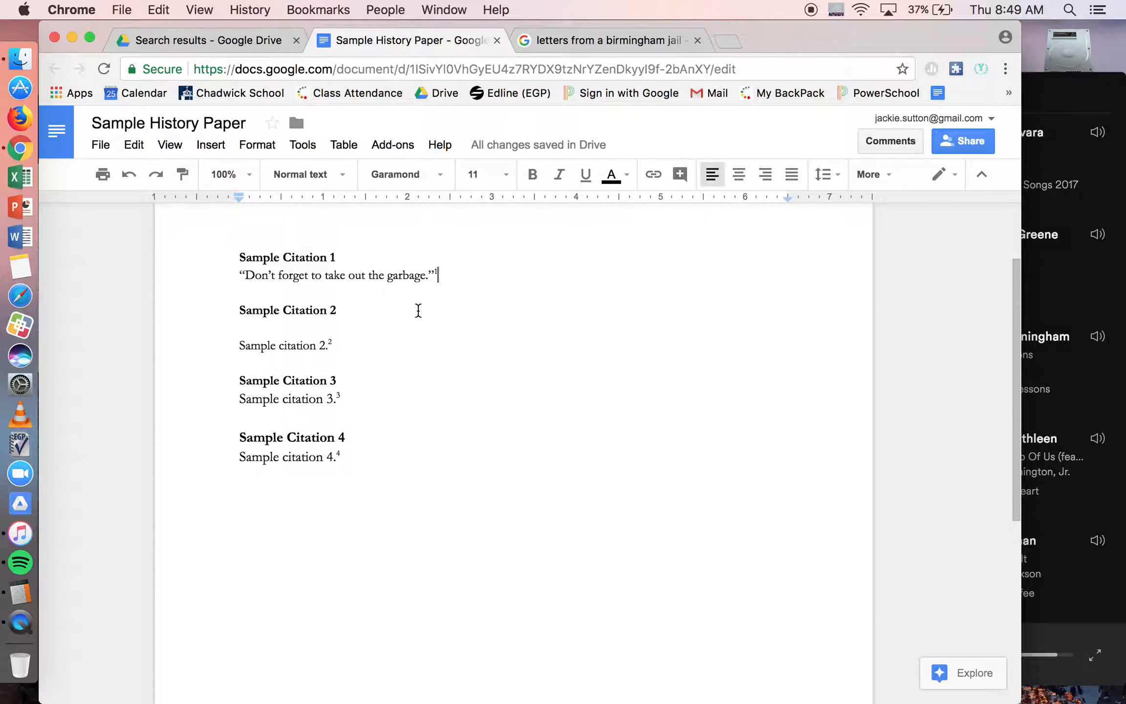
Step: Examine the full book citation in footnote 1, going through its author name and italic title
scroll(417, 312, down, 10)
drag(285, 566, 743, 562)
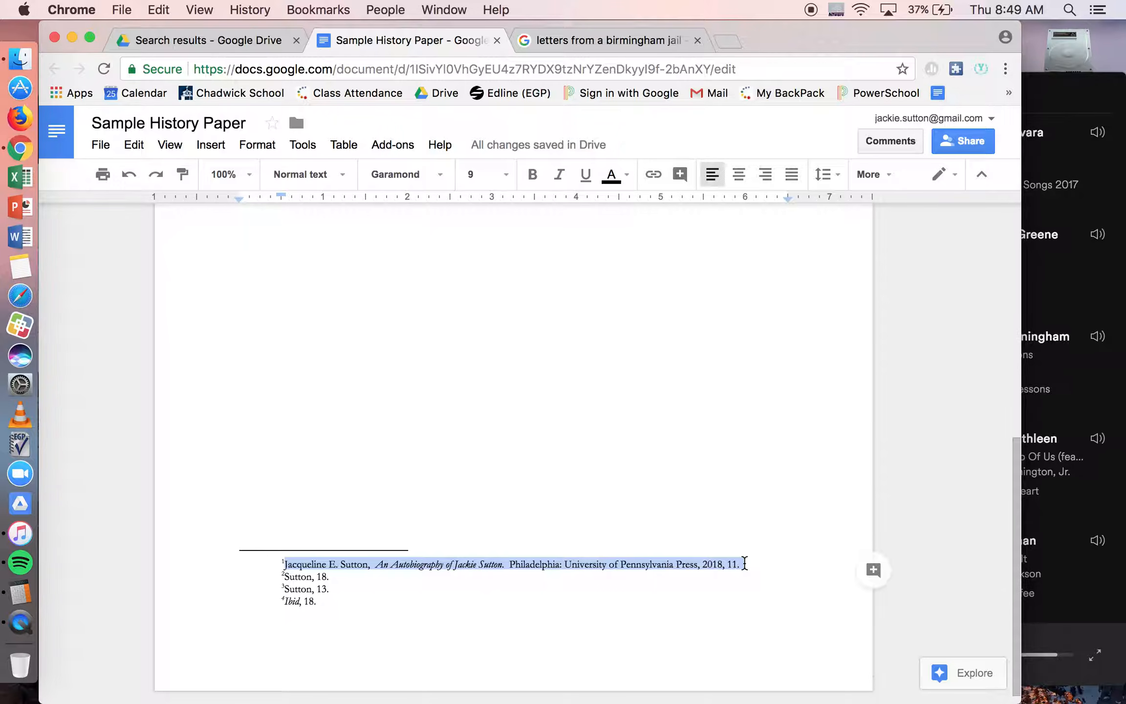
click(562, 515)
scroll(452, 557, down, 3)
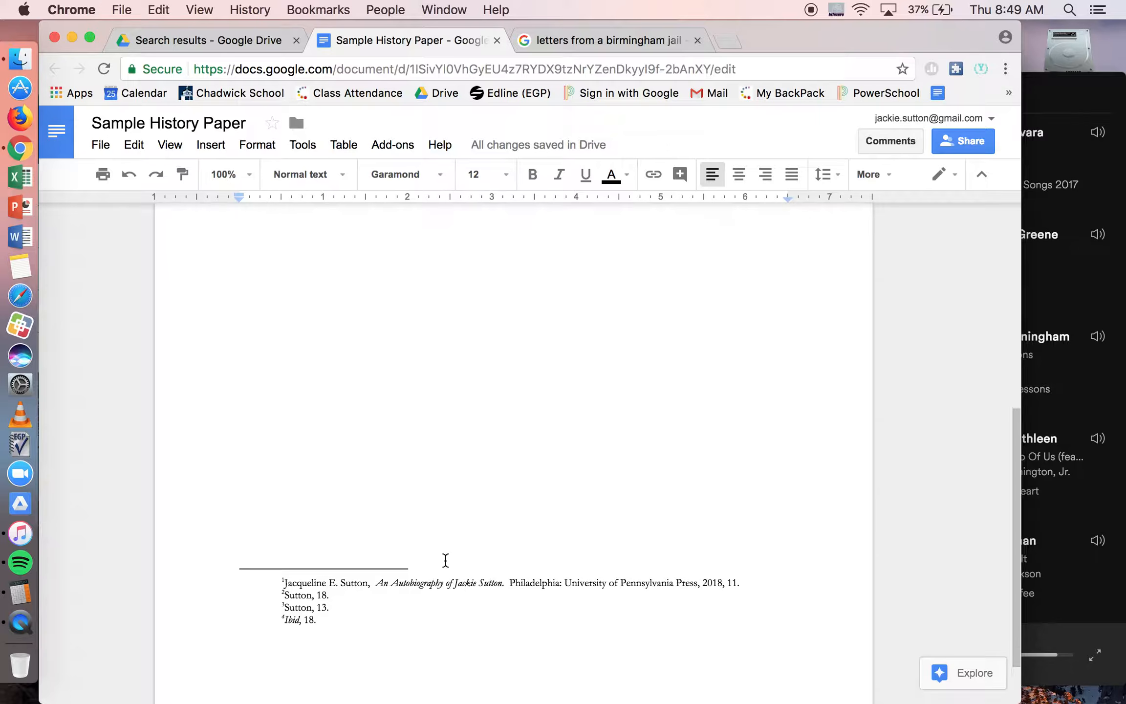
scroll(446, 560, down, 1)
drag(284, 554, 369, 555)
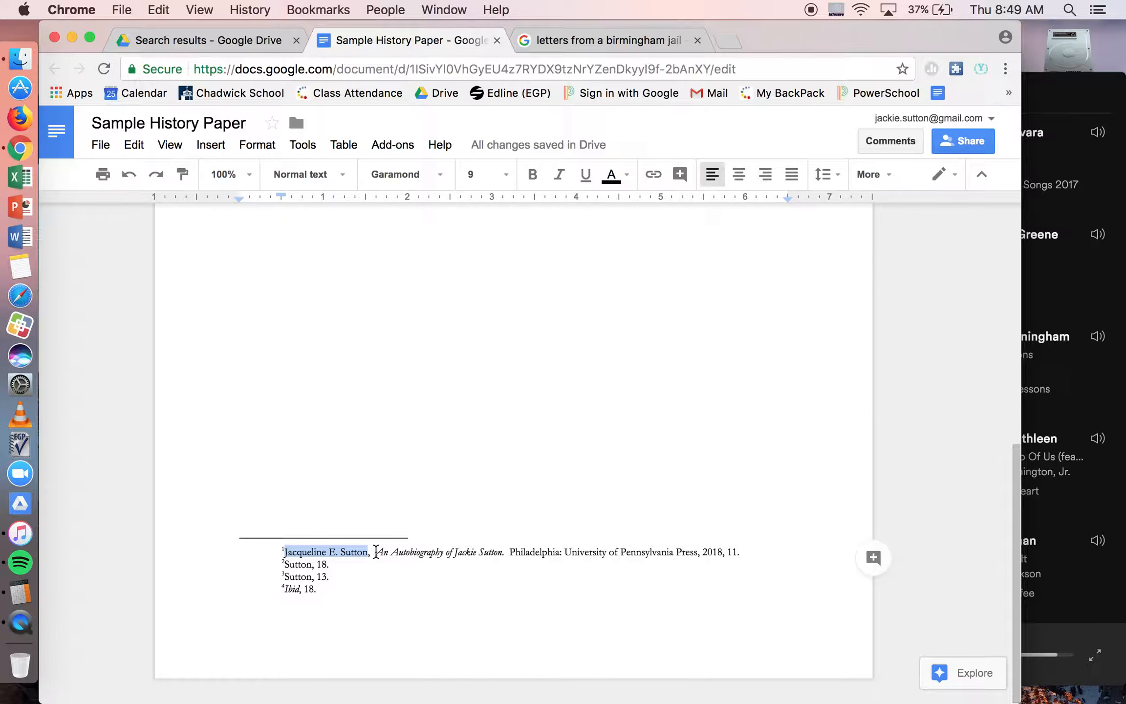
drag(375, 552, 503, 552)
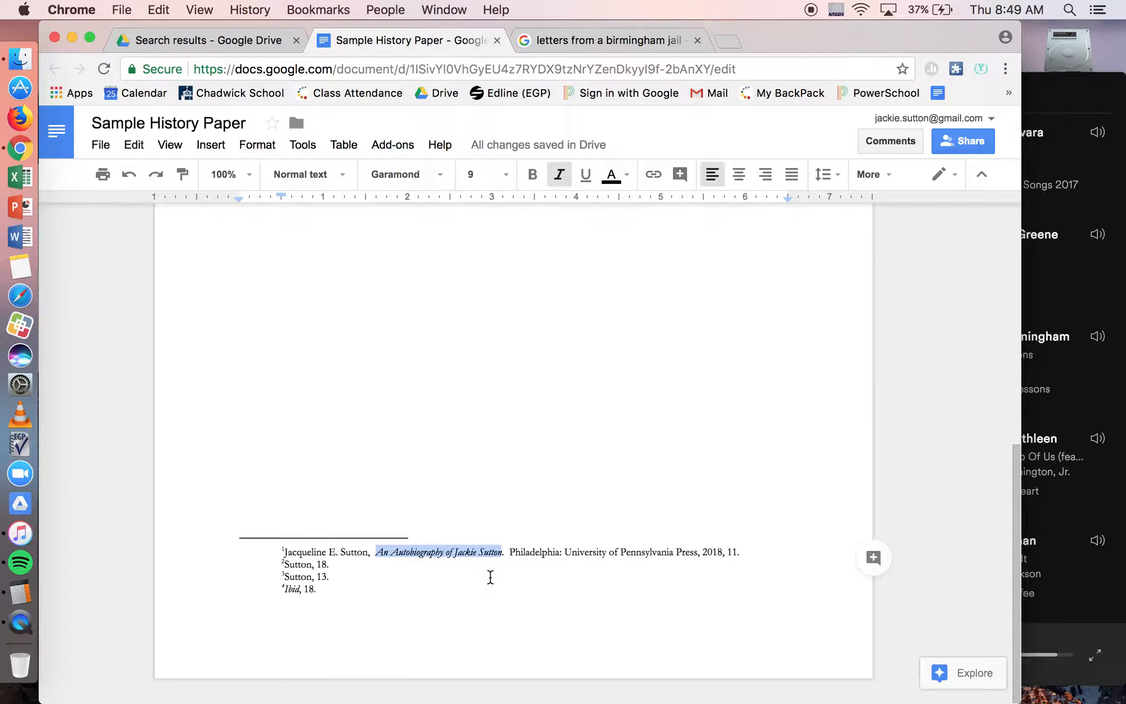
click(374, 551)
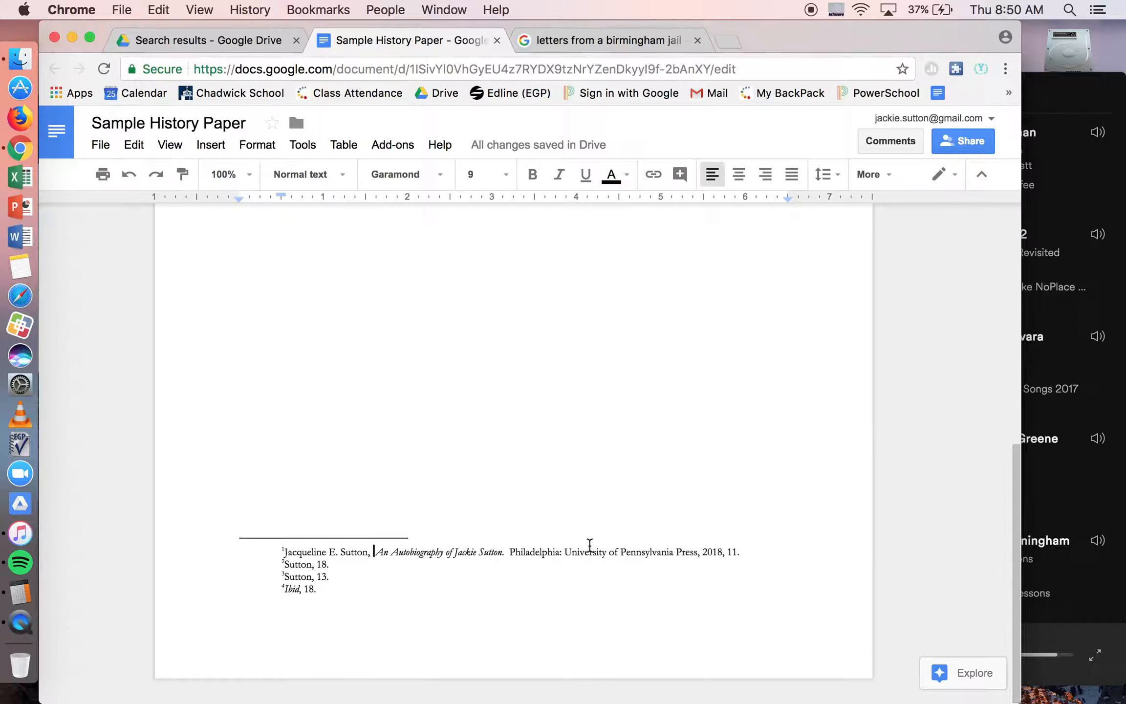
Step: Replace the citation in footnote 3 with an italic "Ibid," followed by page 21 in regular type
drag(342, 576, 284, 578)
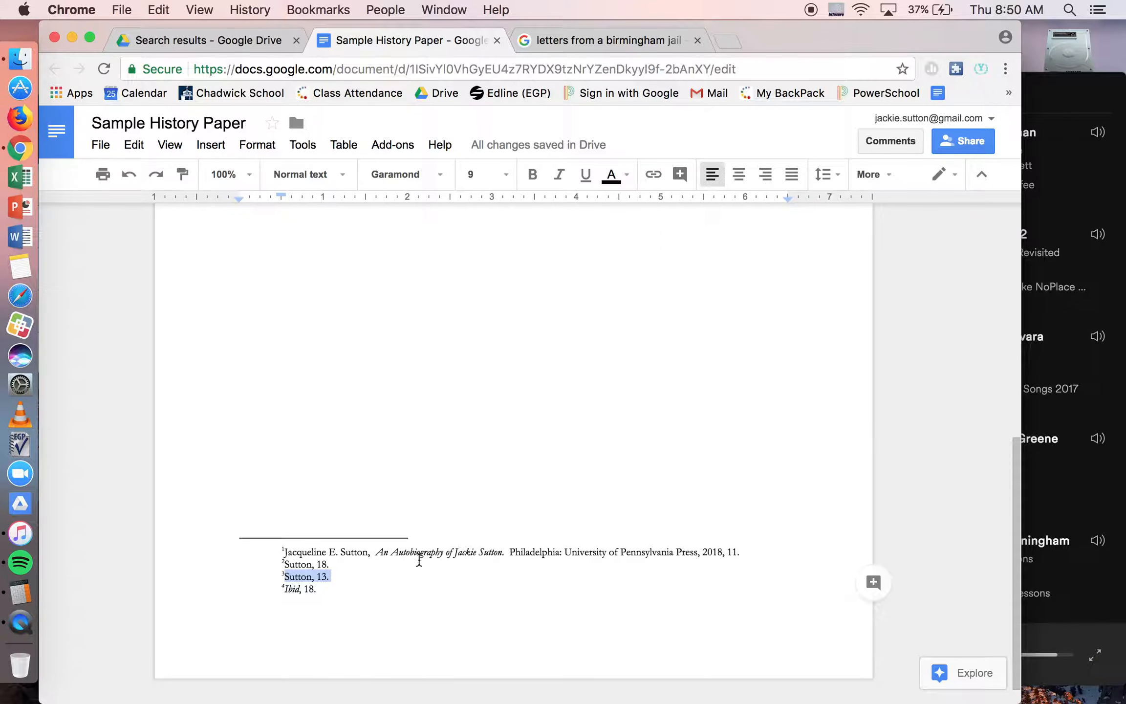
key(BackSpace)
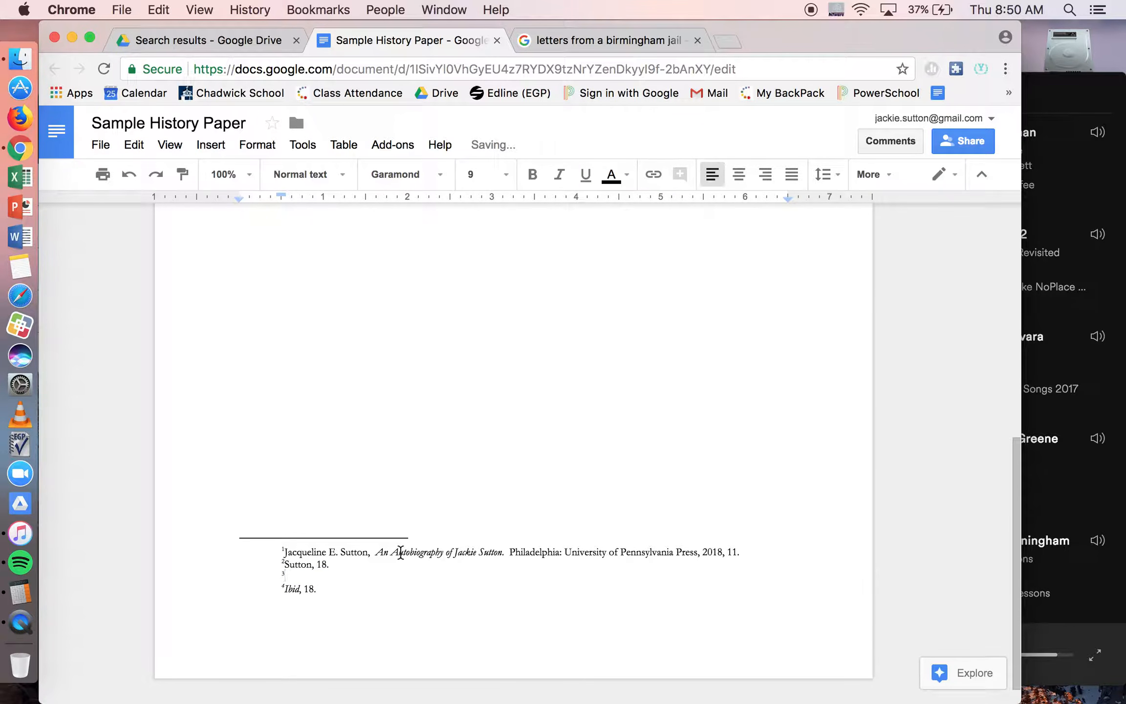
key(super+i)
text(Idib)
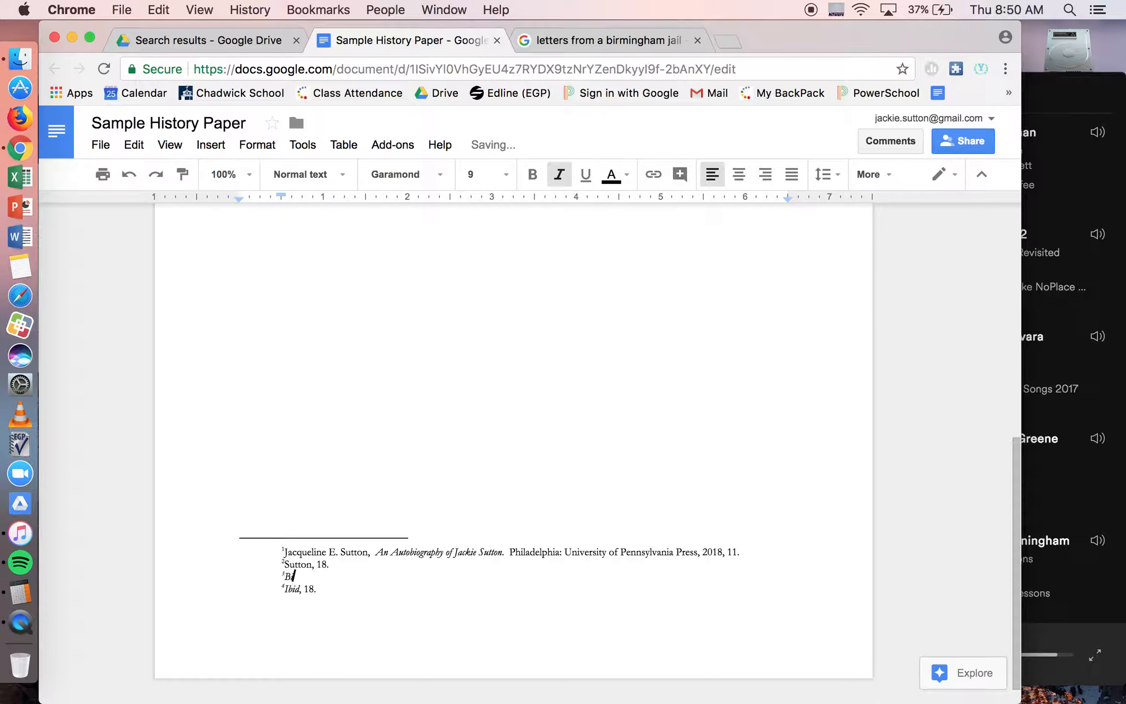
key(BackSpace)
key(BackSpace)
key(BackSpace)
text(di)
key(BackSpace)
key(BackSpace)
text(bid,)
key(super+i)
text(20.)
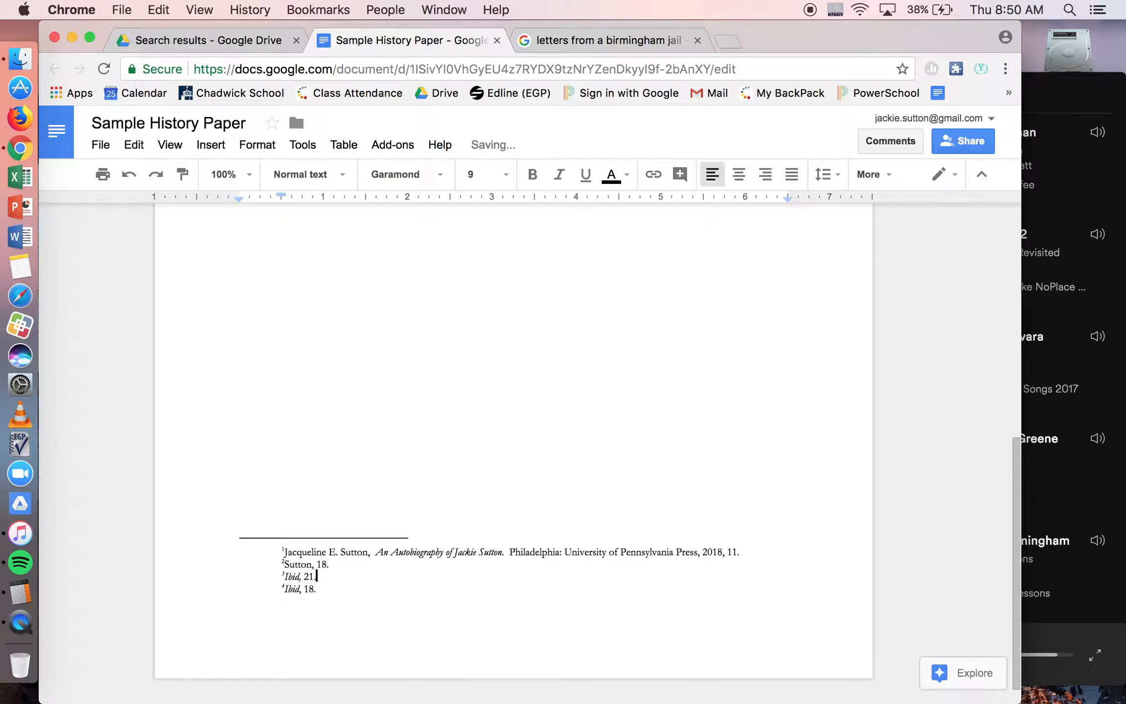
Step: Remove the blank line between the Sample Citation 2 heading and its text
scroll(513, 445, up, 10)
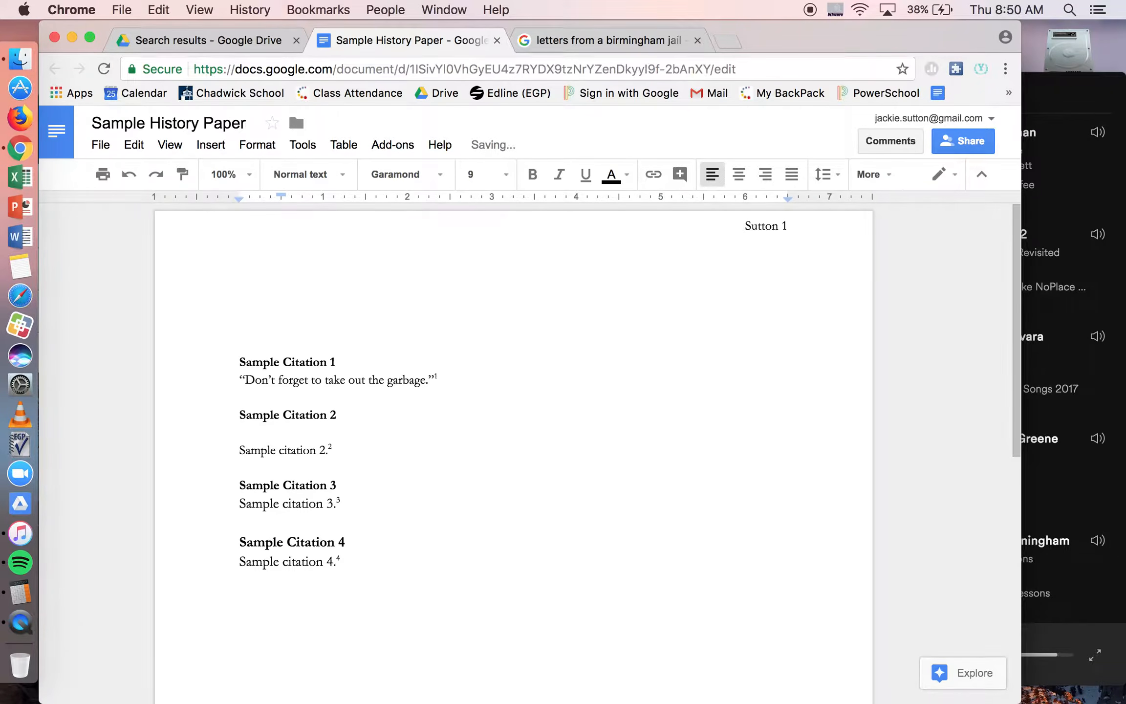
click(239, 449)
key(BackSpace)
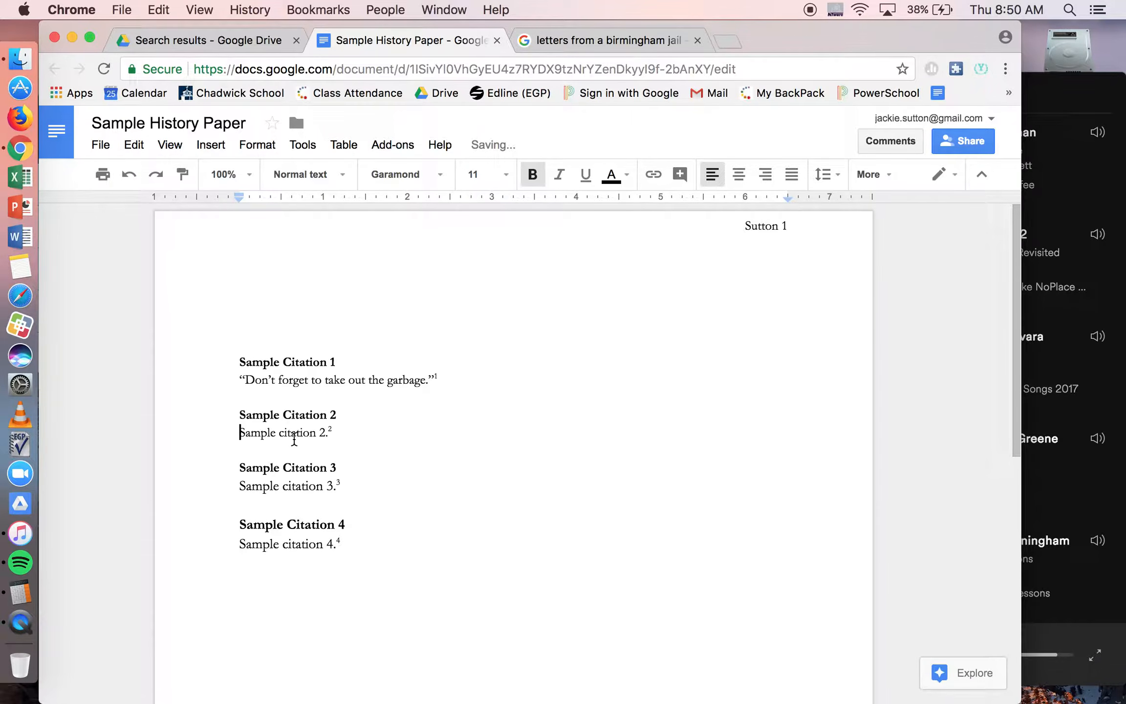
Step: Examine the Sample Citation 2 text and its footnote reference together with the corresponding entries at the page end
click(353, 417)
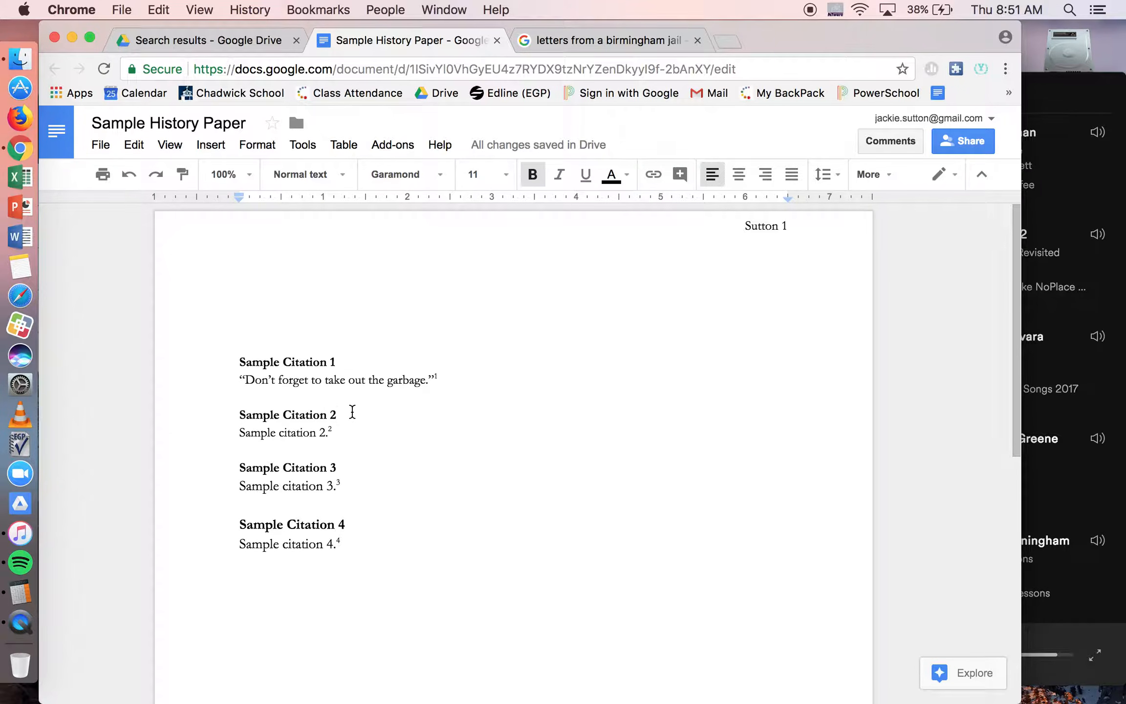
drag(236, 432, 360, 436)
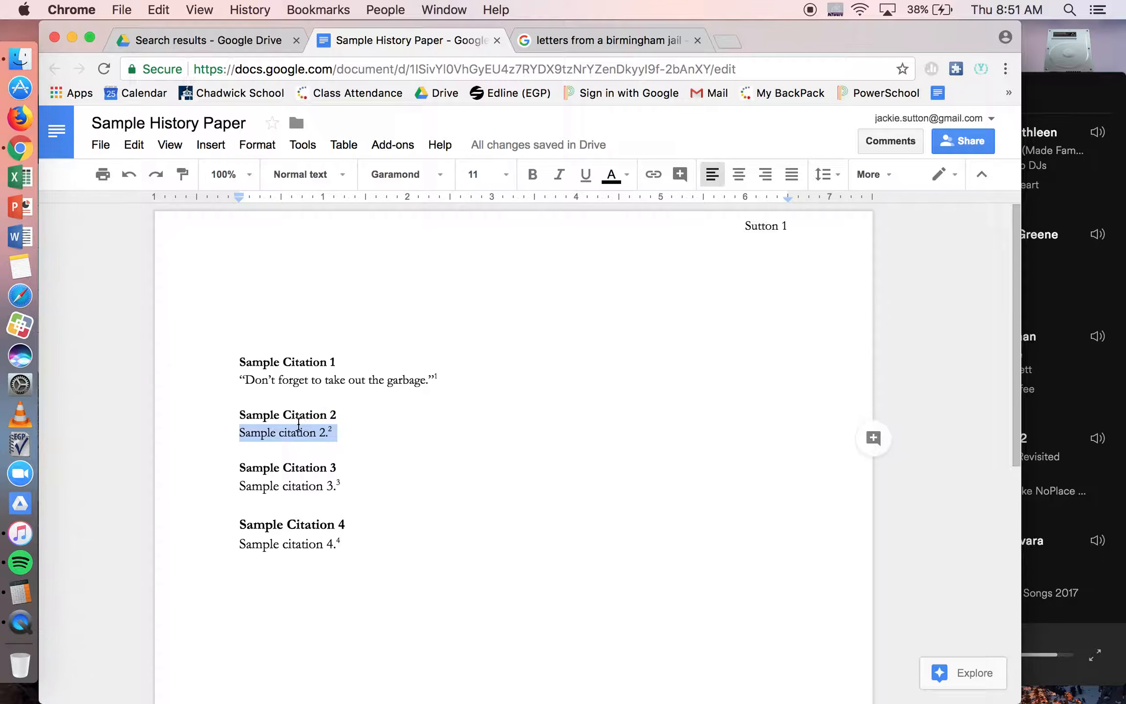
click(328, 432)
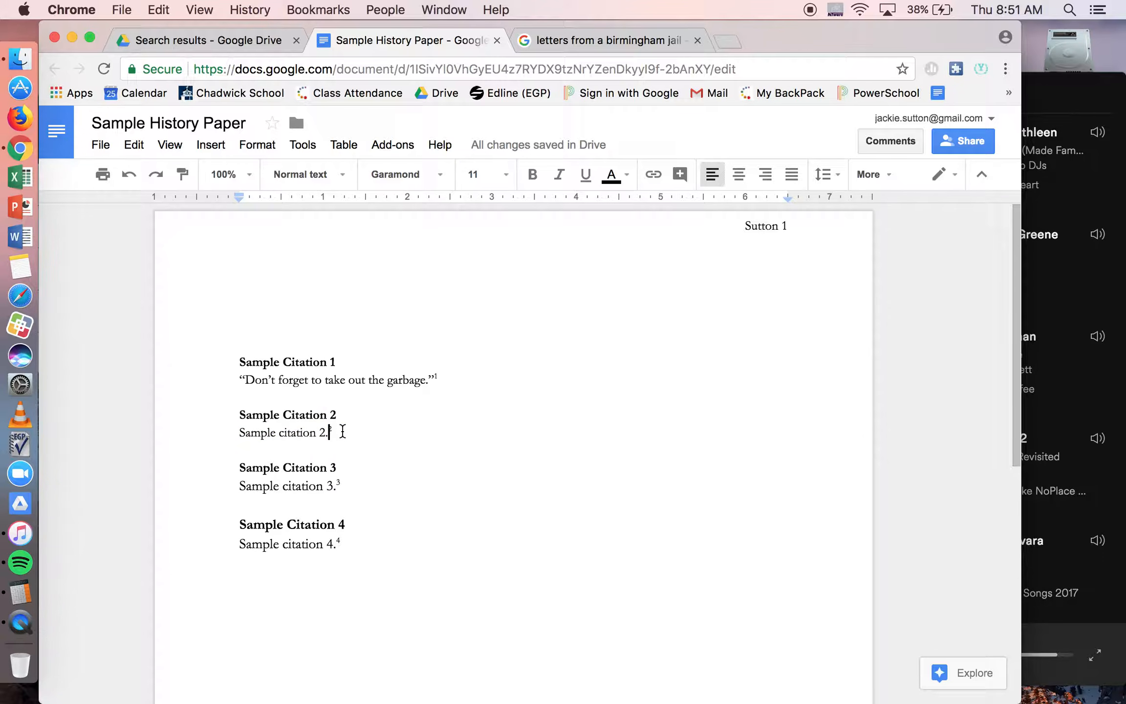
click(217, 155)
click(723, 487)
scroll(713, 463, down, 10)
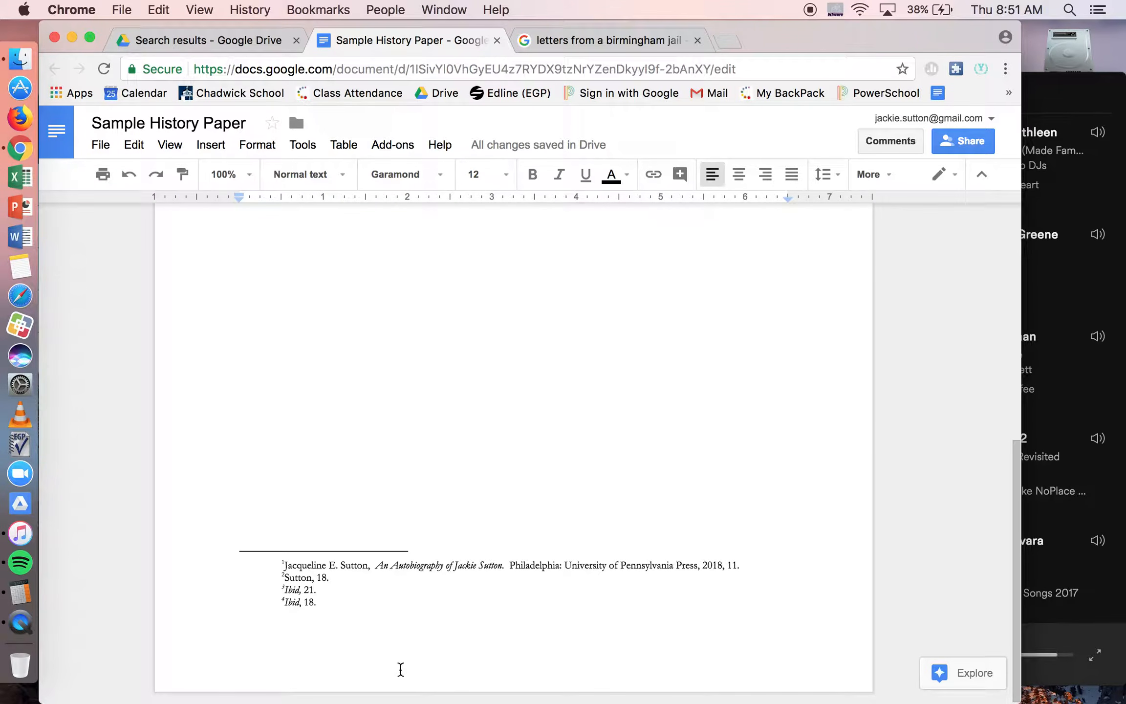
click(326, 590)
click(345, 576)
Step: Insert the chapter title "Silly stories from my childhood," in quotation marks before the book title in footnote 1
click(268, 563)
text(“)
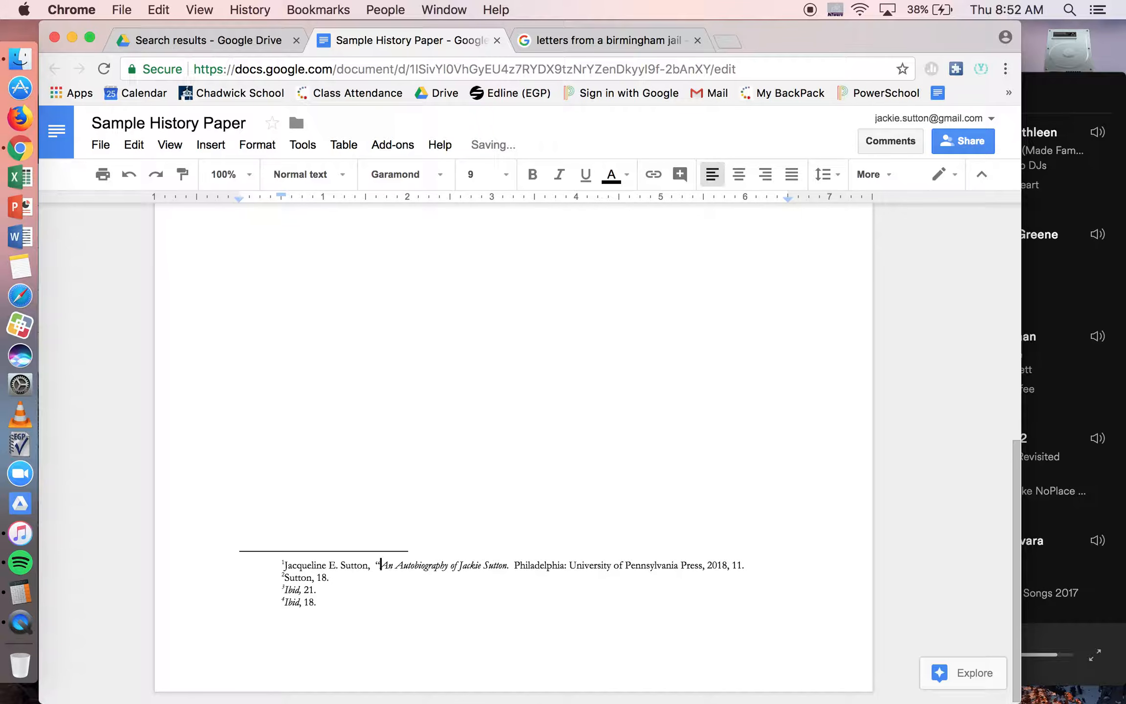
text(S)
text(illy stories fro)
text(m my childhoo)
text(d,")
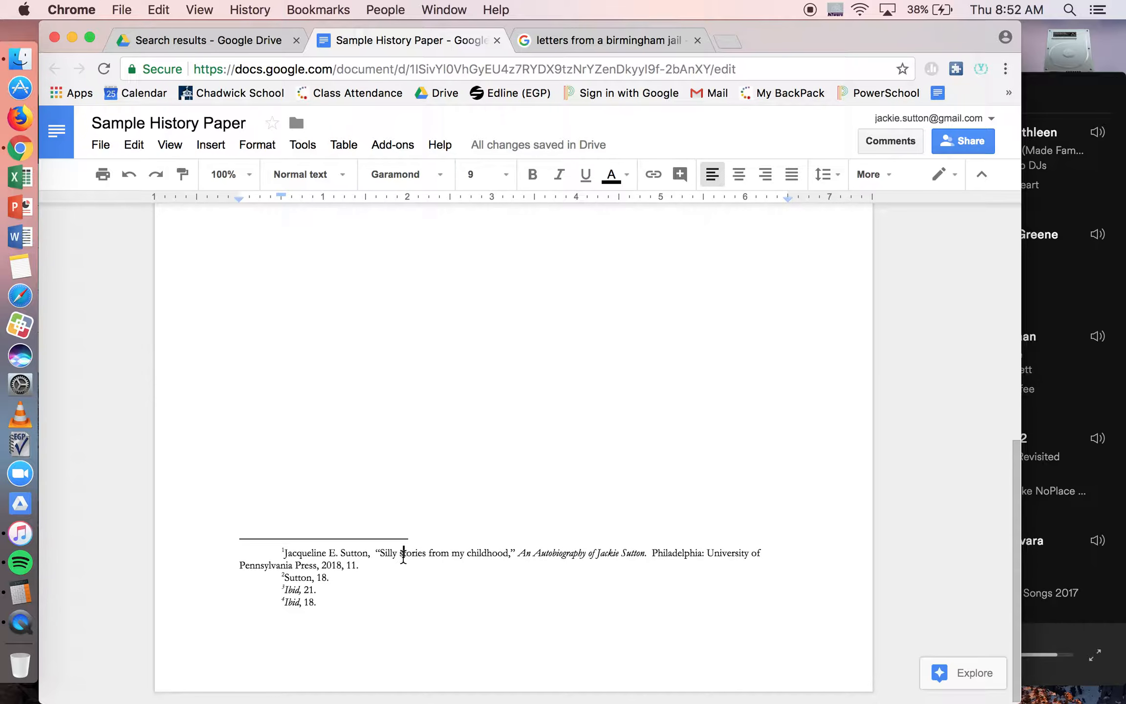
Step: Capitalize "Stories" and "Childhood" in footnote 1's chapter title and add "from" before the book title
key(BackSpace)
text(S)
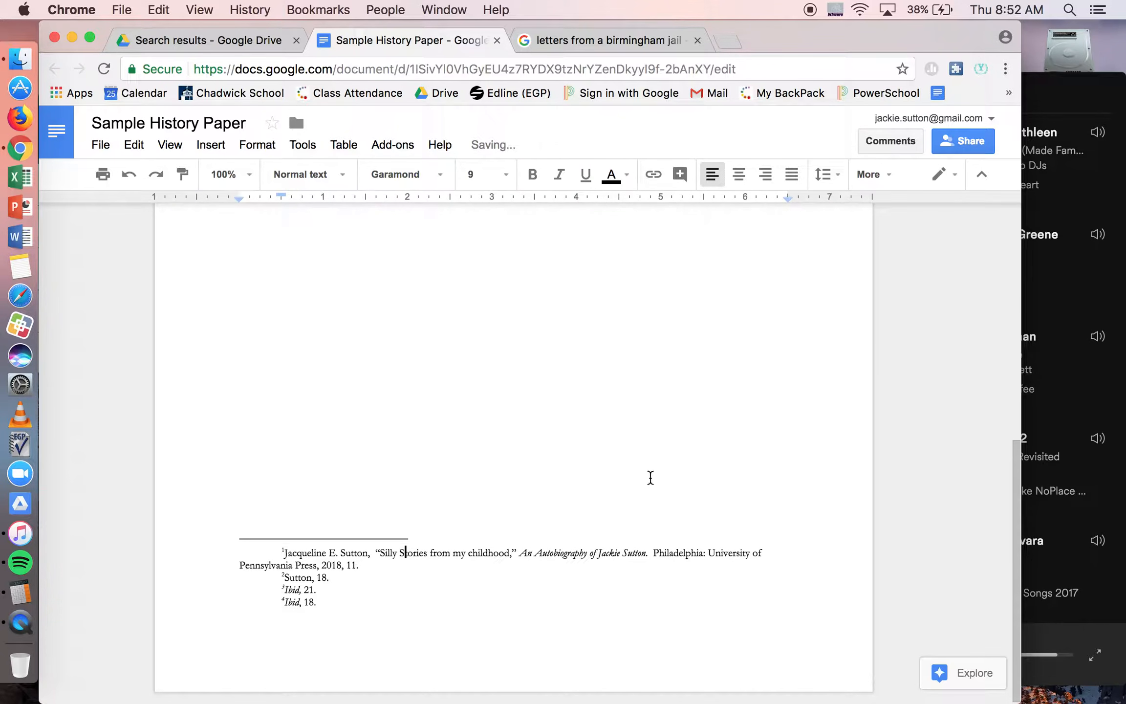
click(471, 553)
key(BackSpace)
text(C)
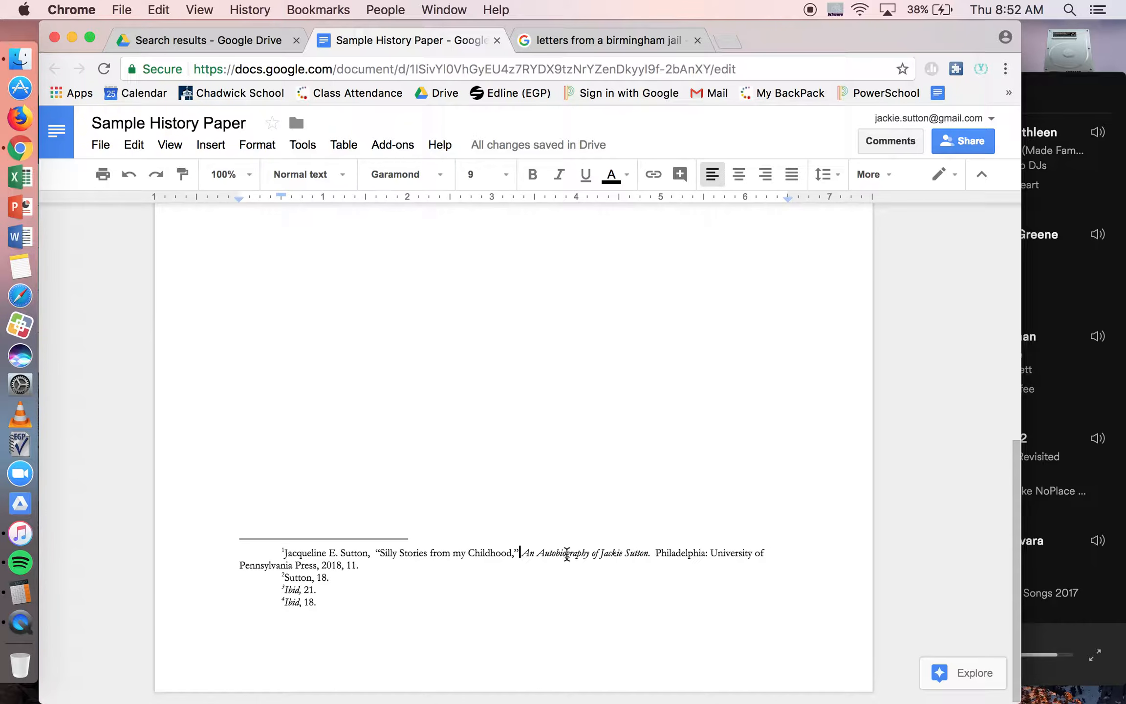
text(fr)
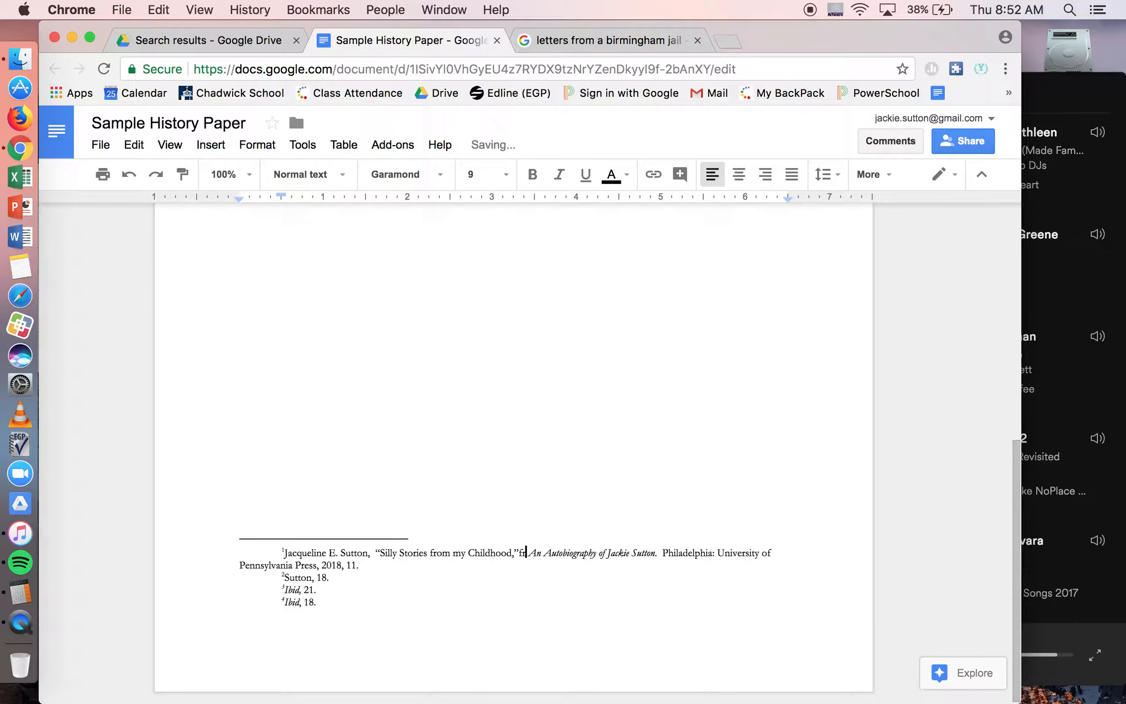
text(om)
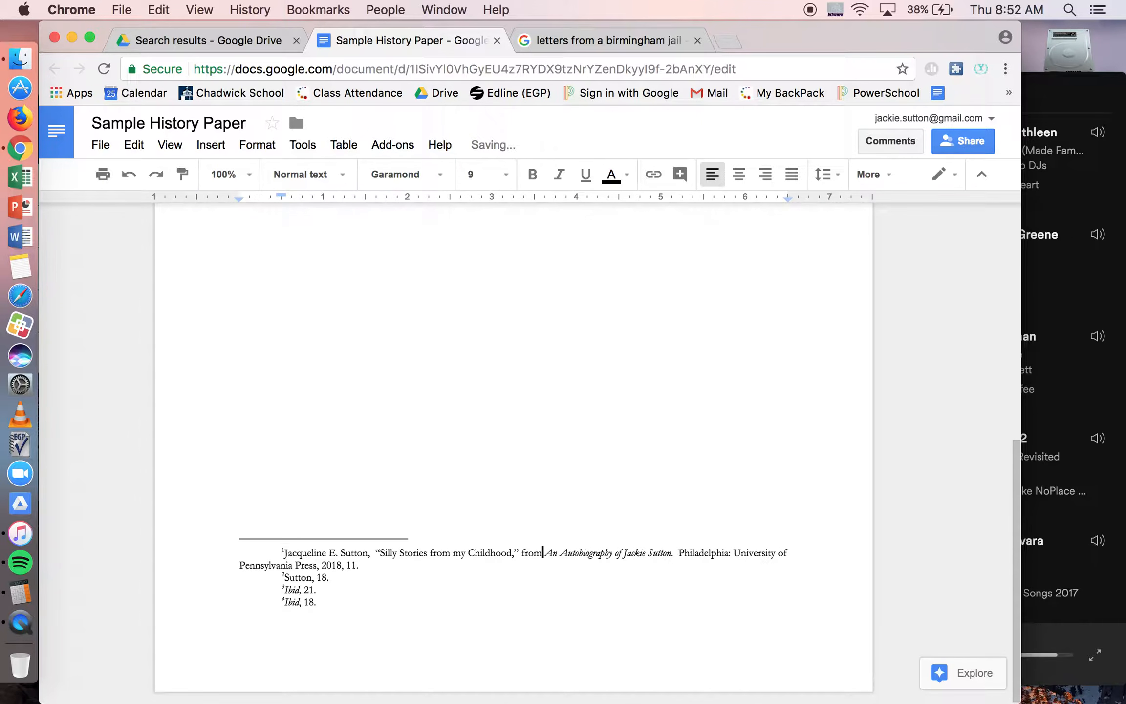
Step: Review the full chapter citation in footnote 1 and compare the references in the body text with their footnote entries
click(588, 554)
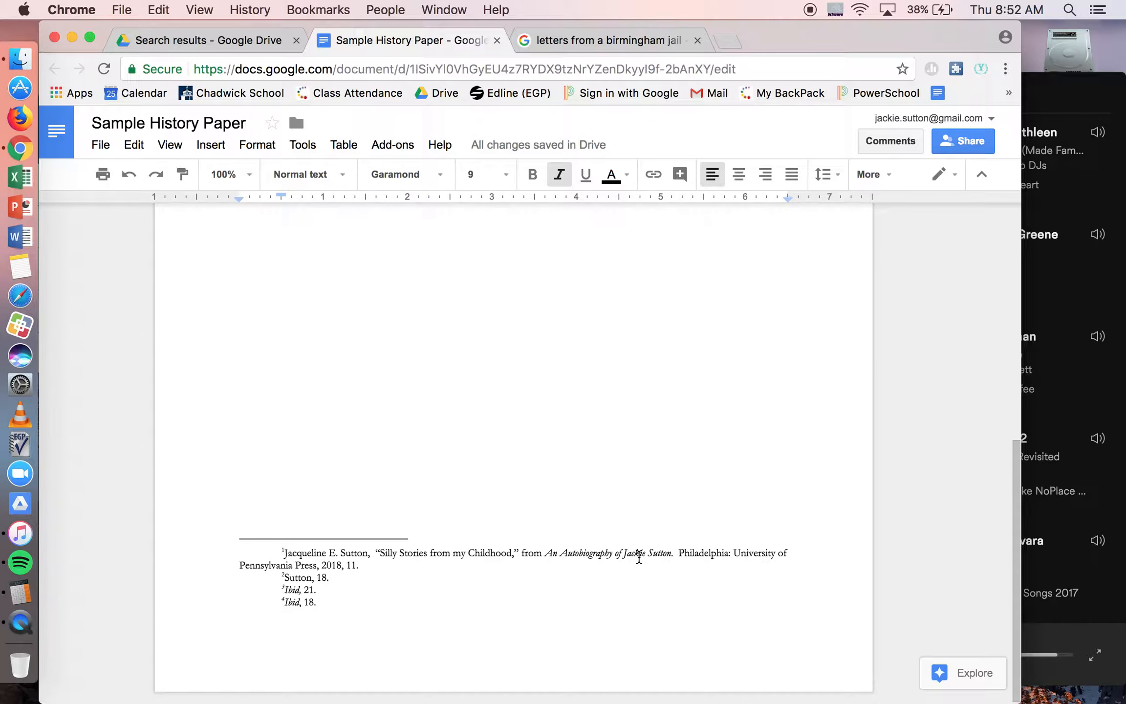
drag(359, 566, 283, 552)
click(361, 566)
scroll(309, 442, up, 10)
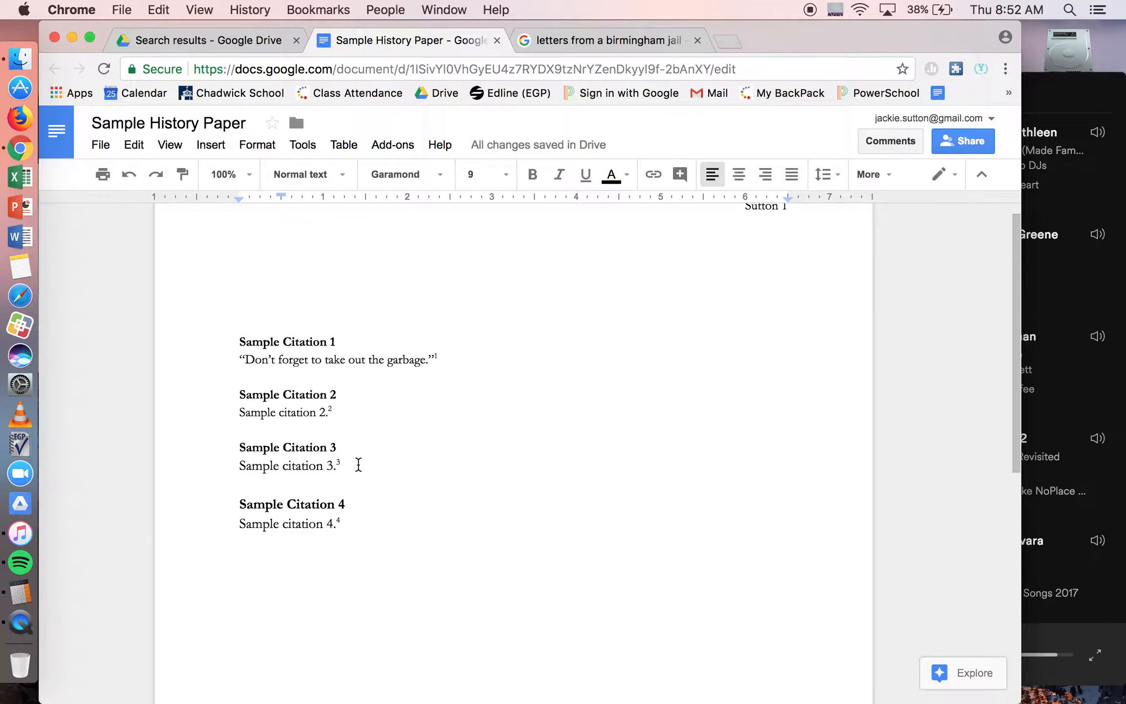
scroll(358, 464, down, 10)
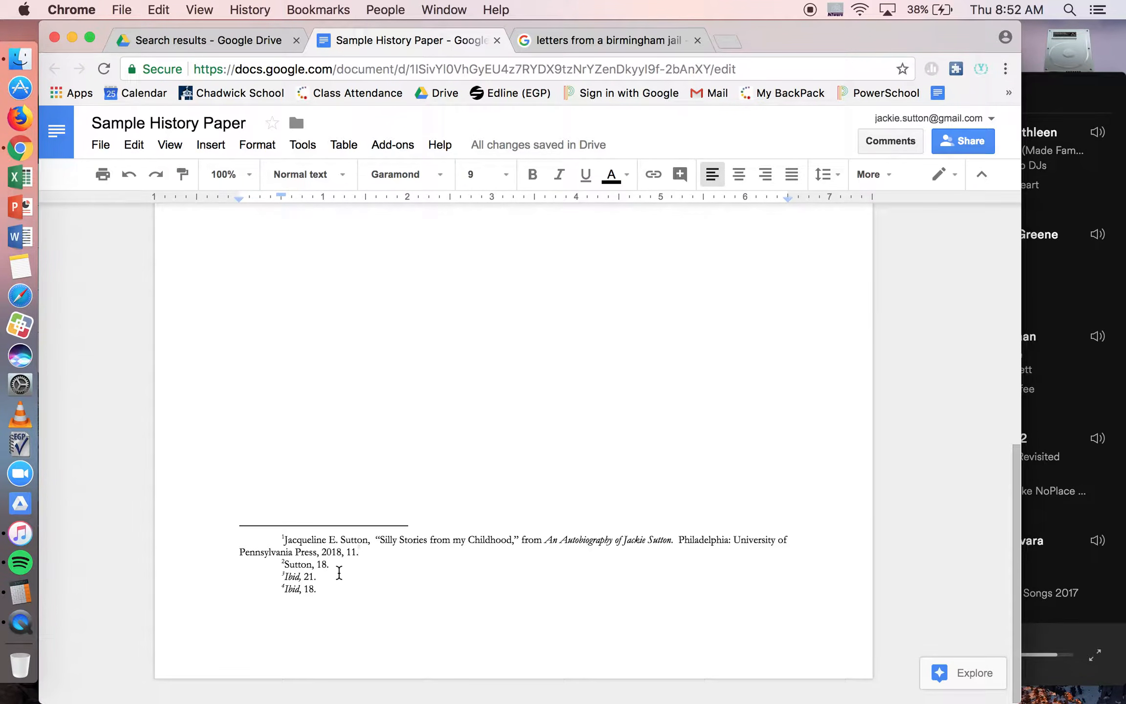
scroll(339, 572, up, 10)
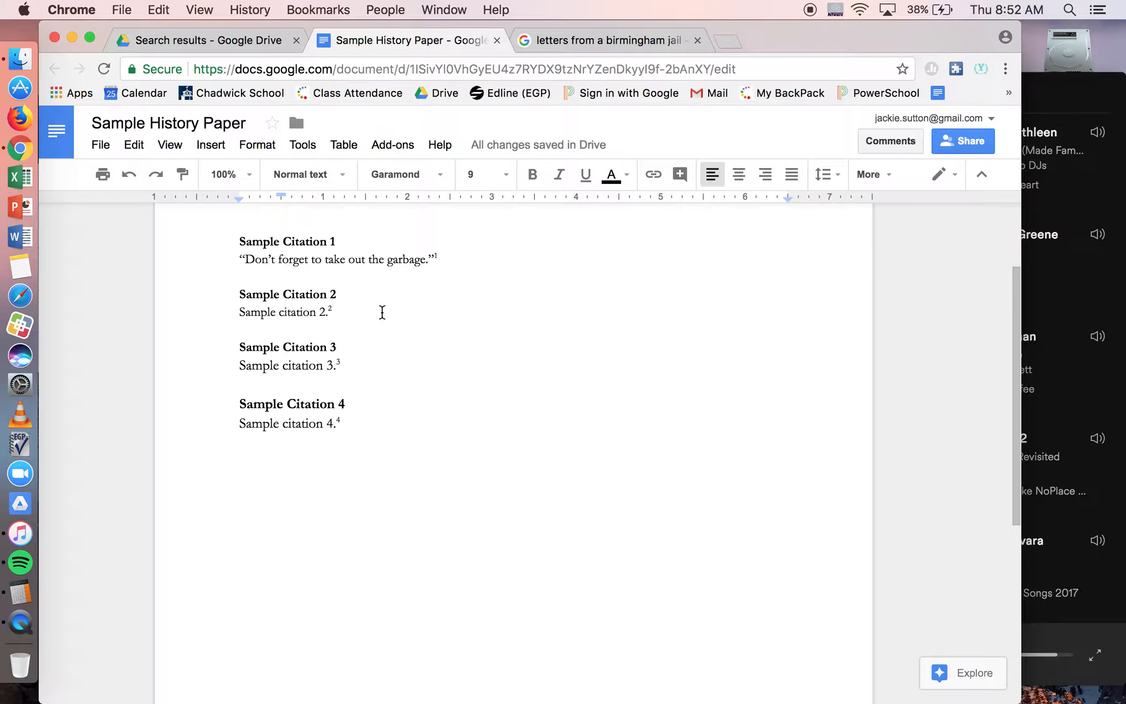
scroll(382, 312, down, 1)
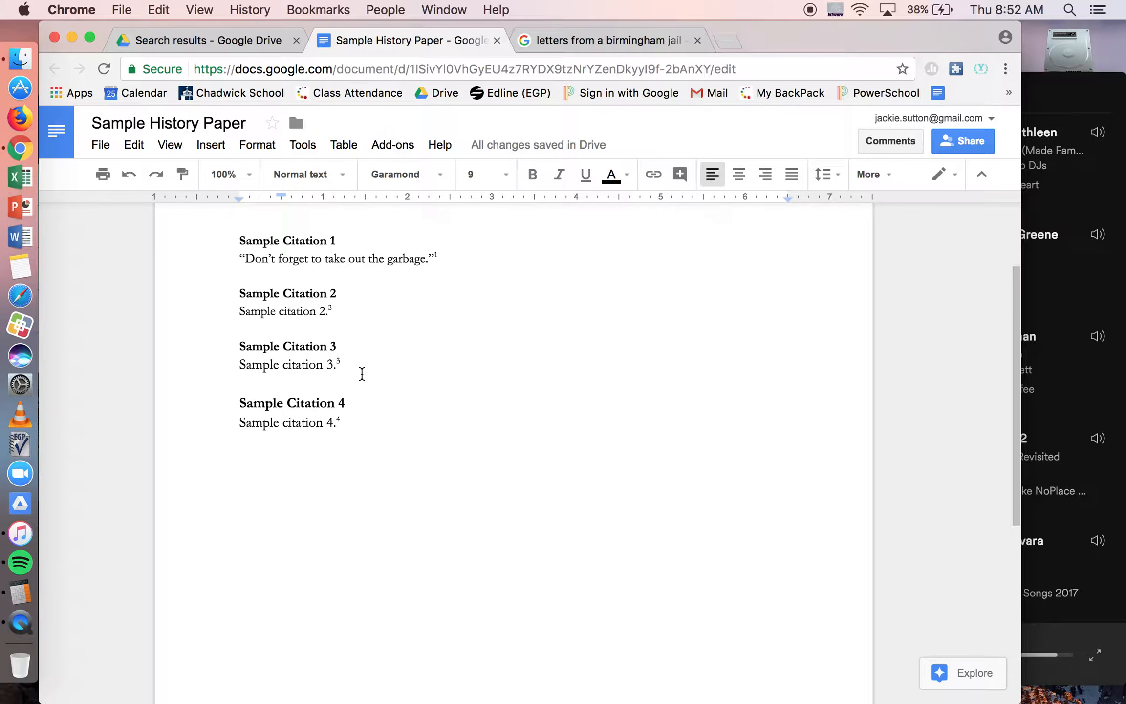
scroll(362, 374, down, 10)
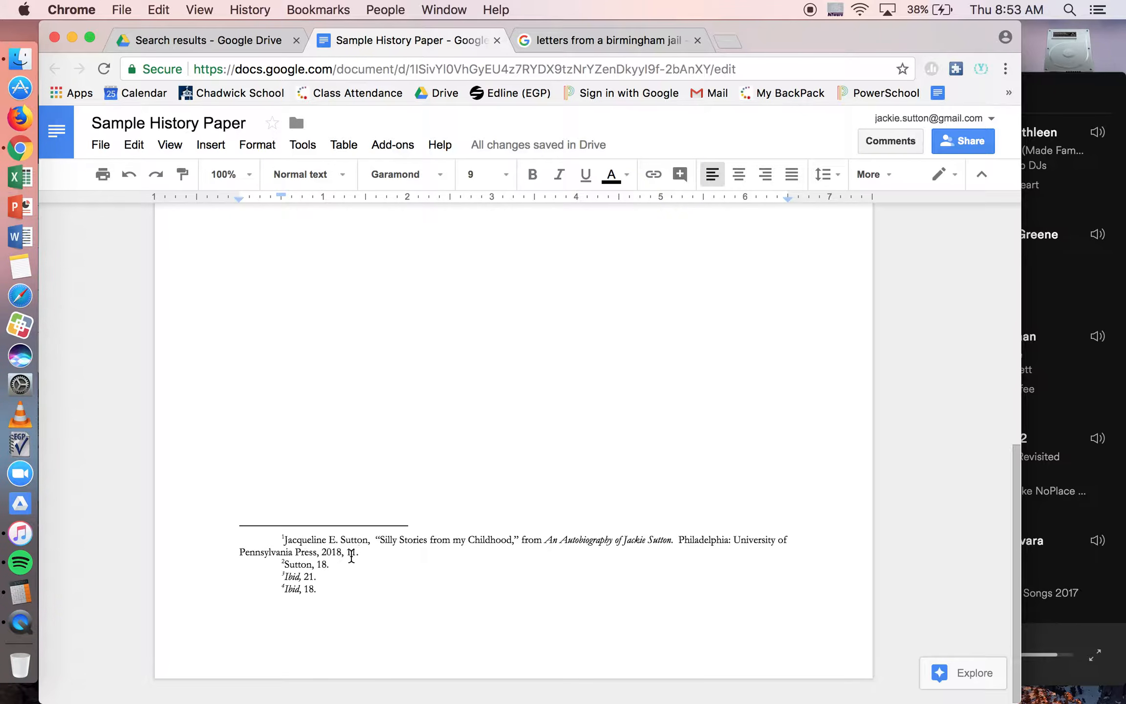
Step: Examine the Ibid entry in footnote 3 in relation to the neighbouring footnotes
drag(277, 576, 321, 577)
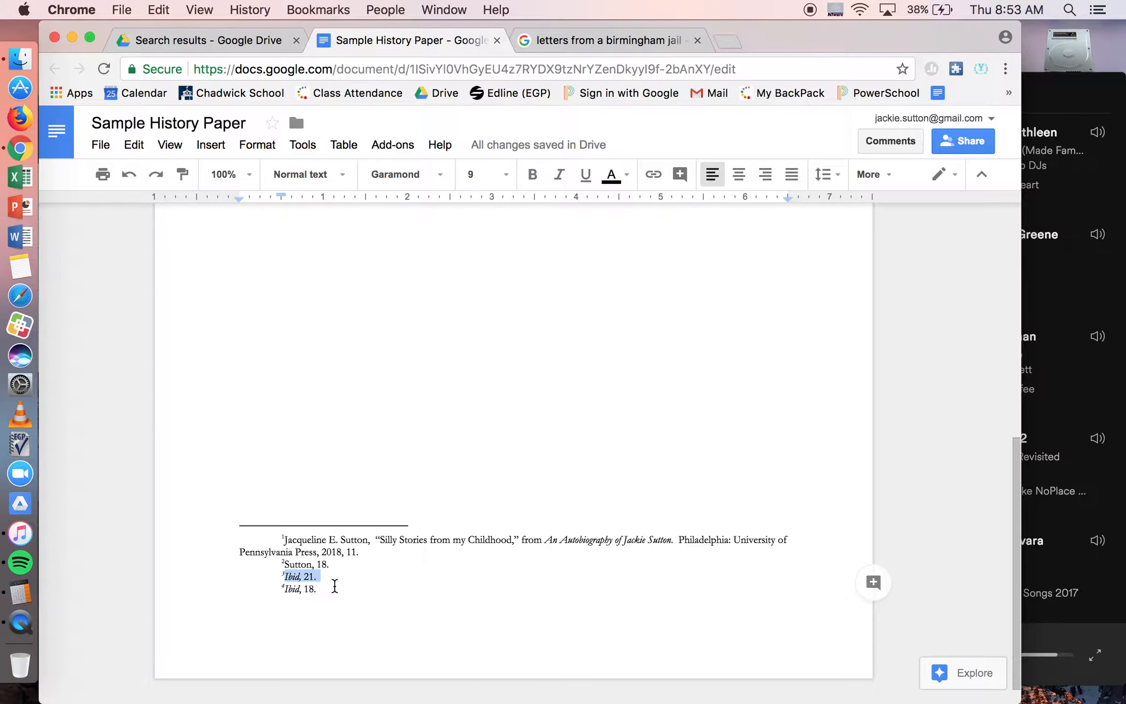
click(335, 585)
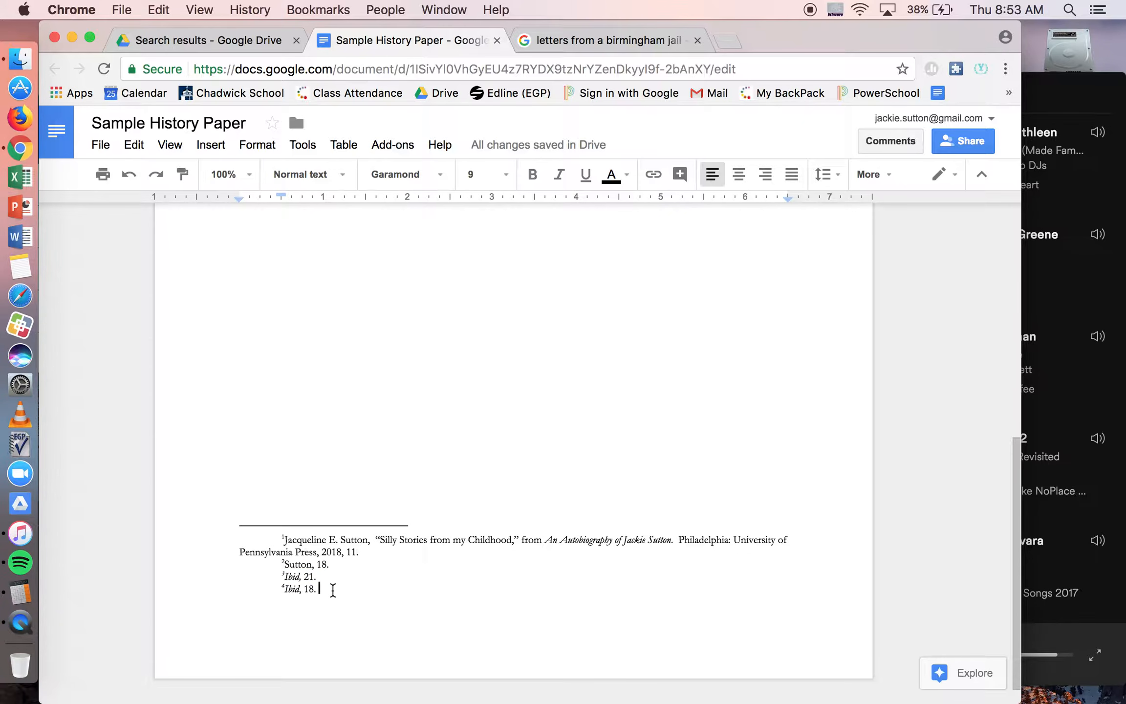
click(309, 577)
drag(281, 576, 341, 571)
scroll(341, 571, down, 1)
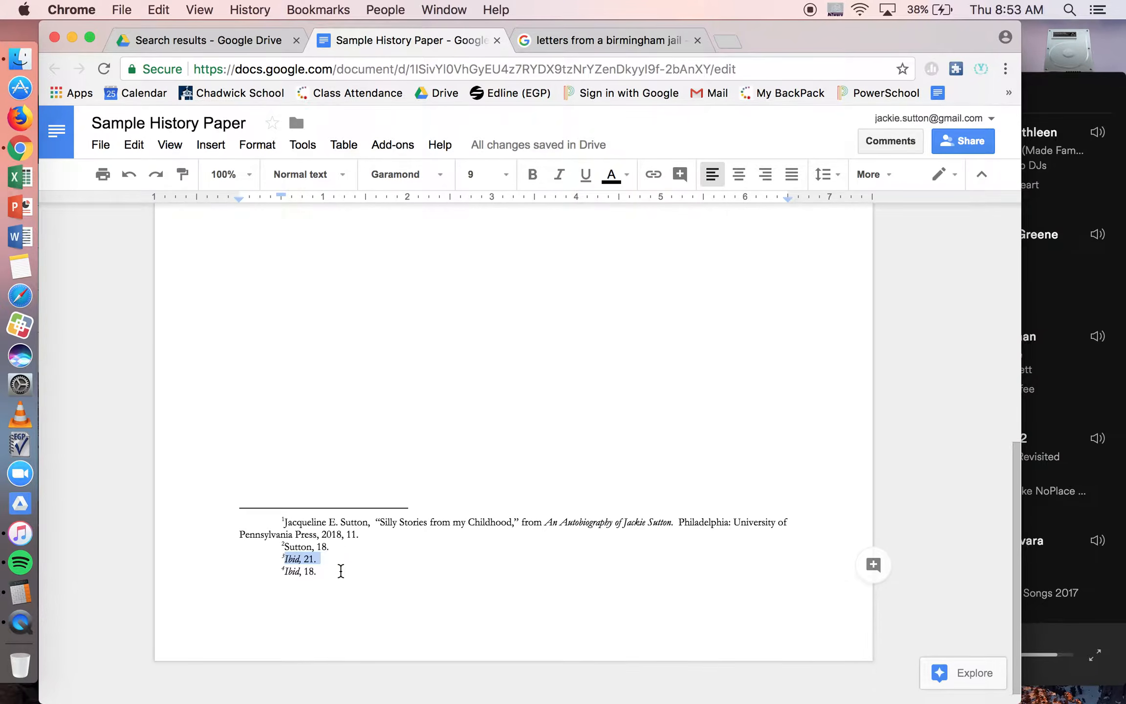
click(348, 540)
scroll(347, 541, up, 1)
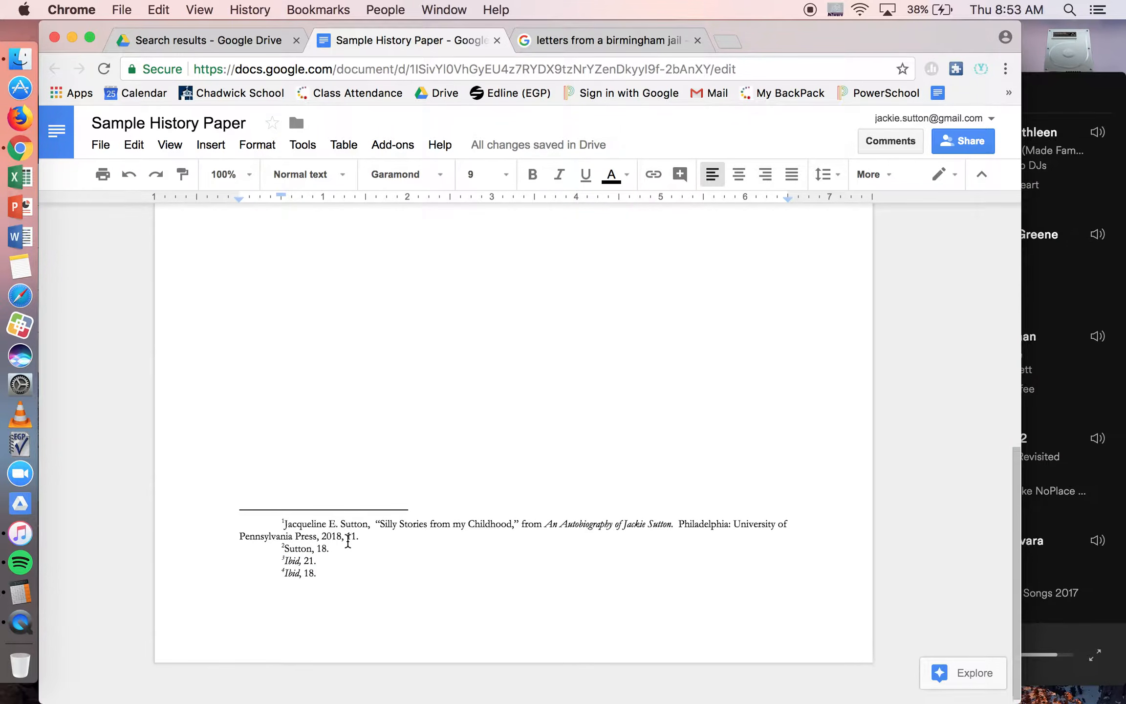
Step: Insert the italicized short title An Autobiography between the author's surname and the page number in footnote 2
drag(375, 543, 344, 556)
click(308, 569)
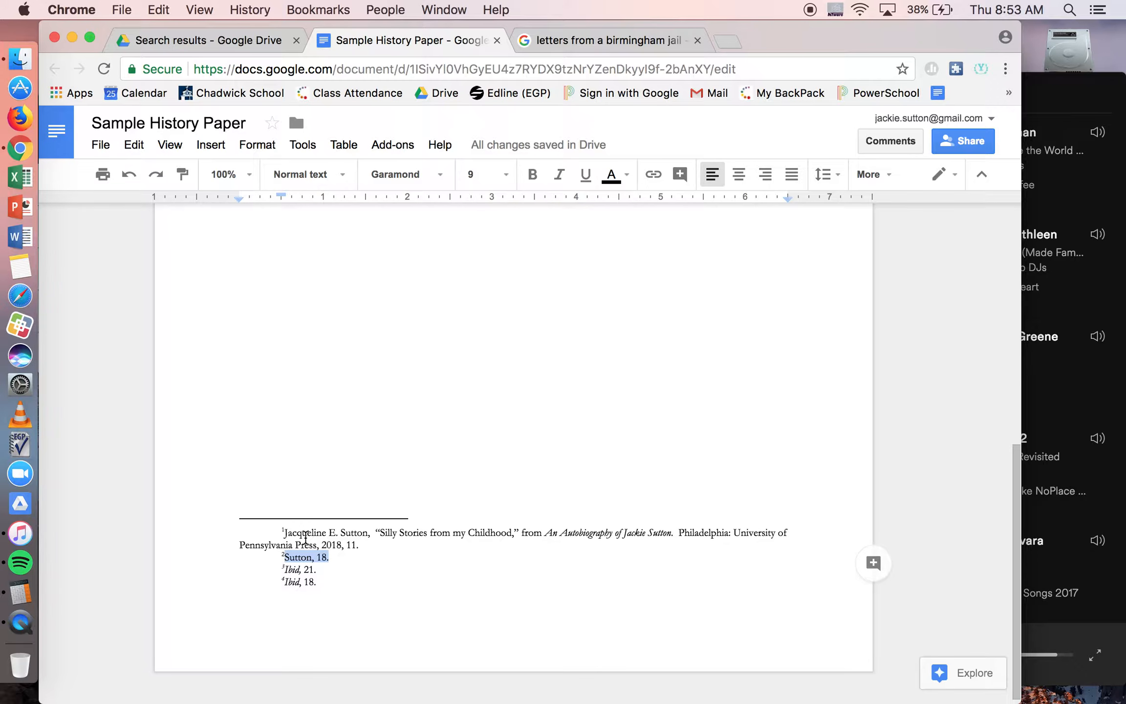
click(311, 557)
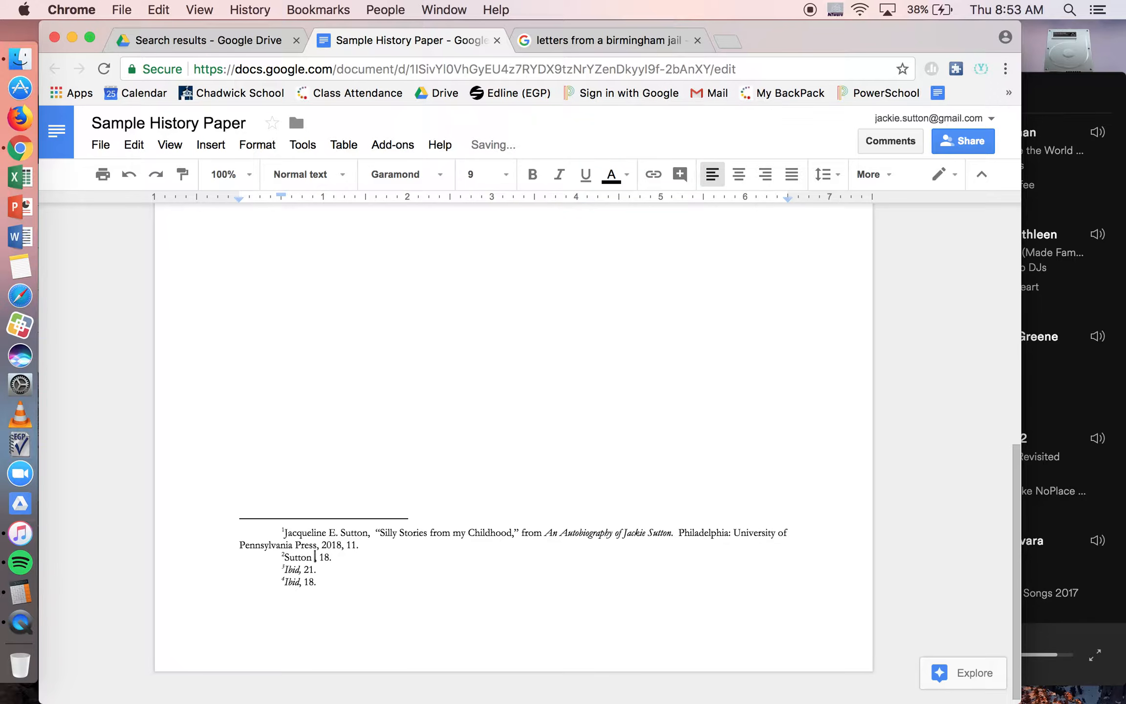
key(super+i)
text(An Autobiography)
key(super+i)
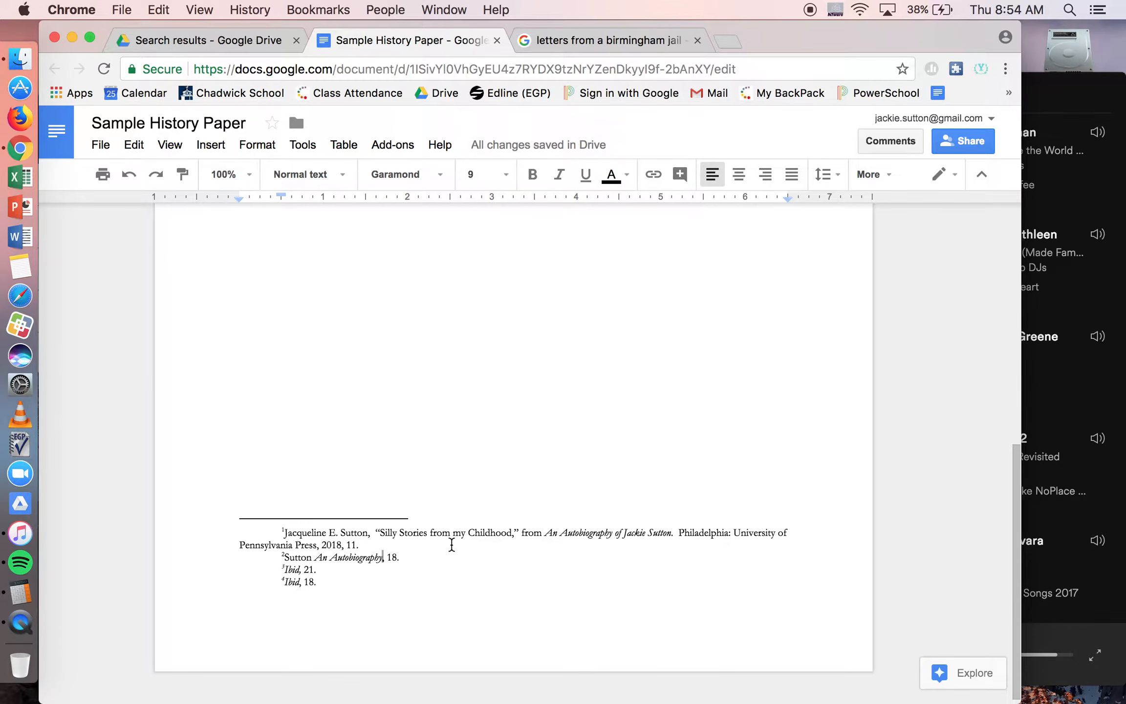
Step: Add a comma after the author's surname in footnote 2
click(314, 557)
text(,)
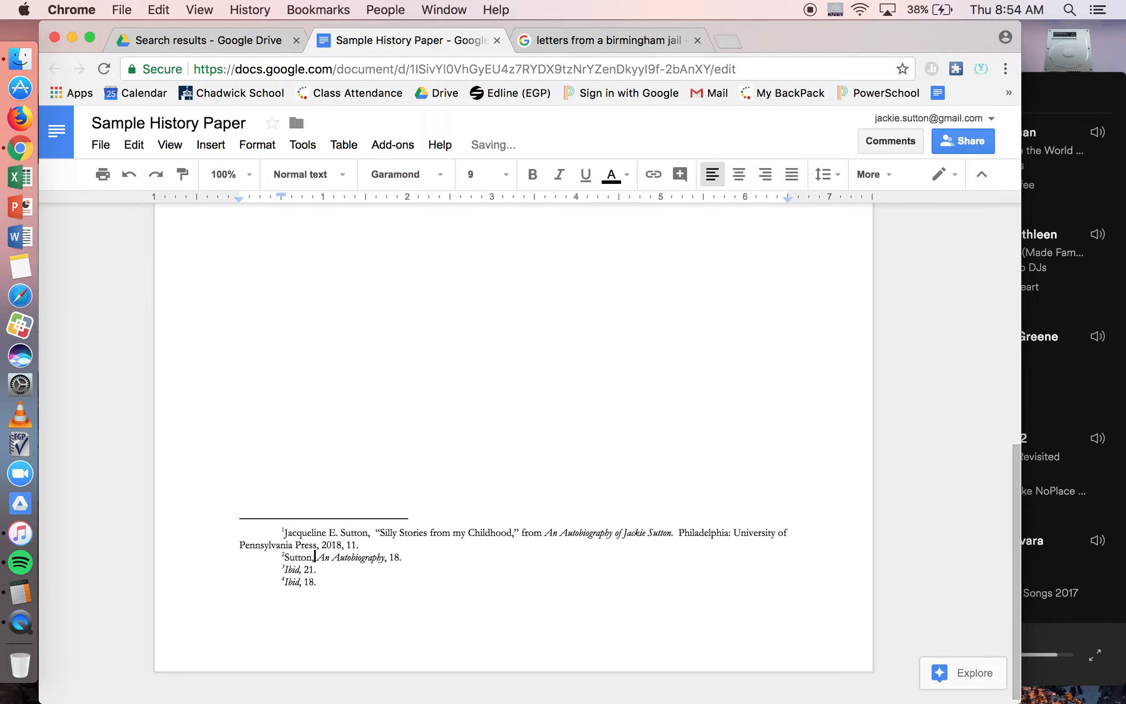
click(442, 562)
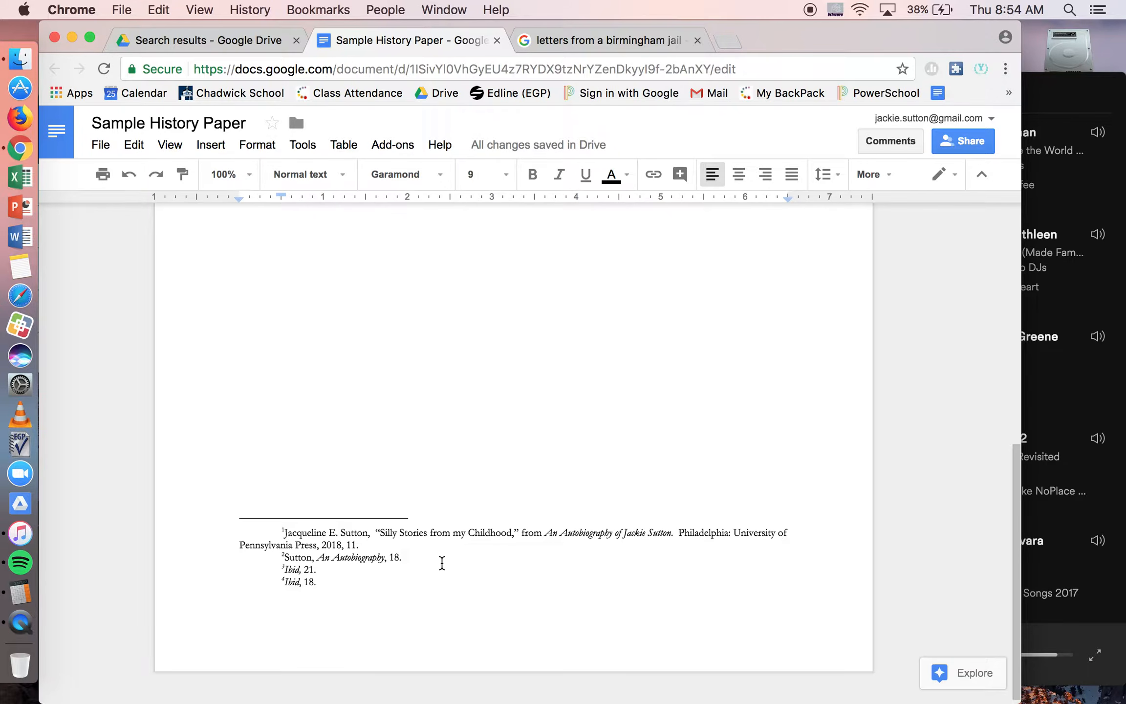
Step: Switch to the thesis PDF in Google Drive and examine the full, shortened and Ibid citations in footnotes 14 to 16
scroll(442, 563, up, 10)
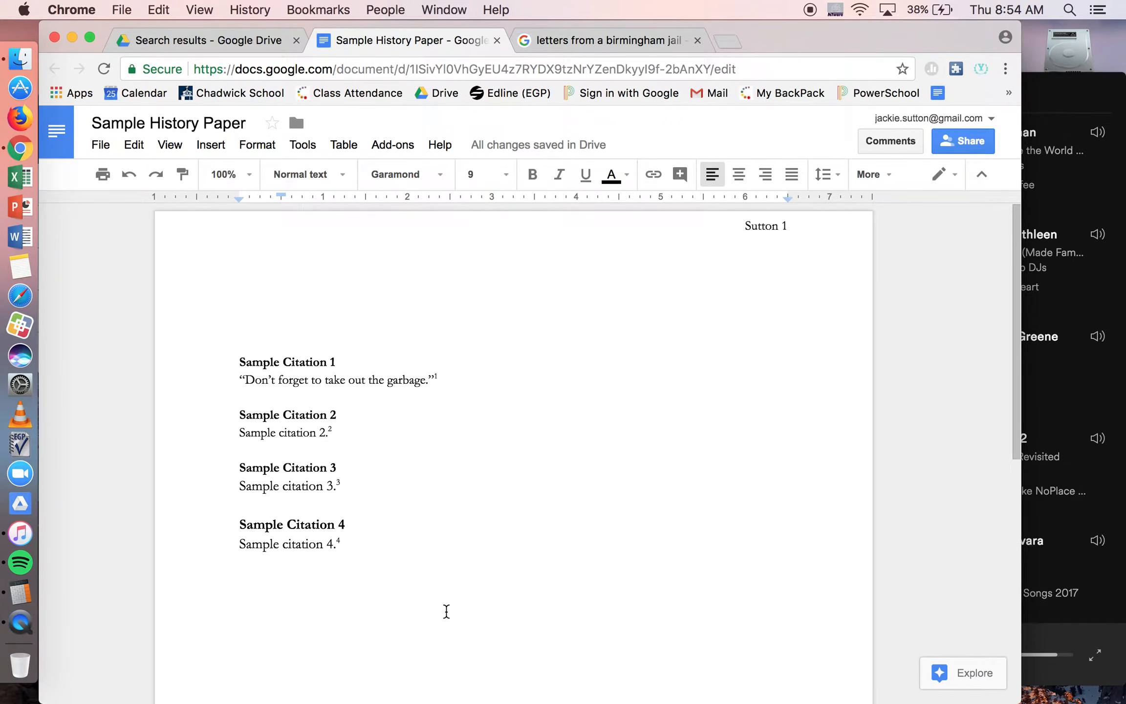
click(182, 43)
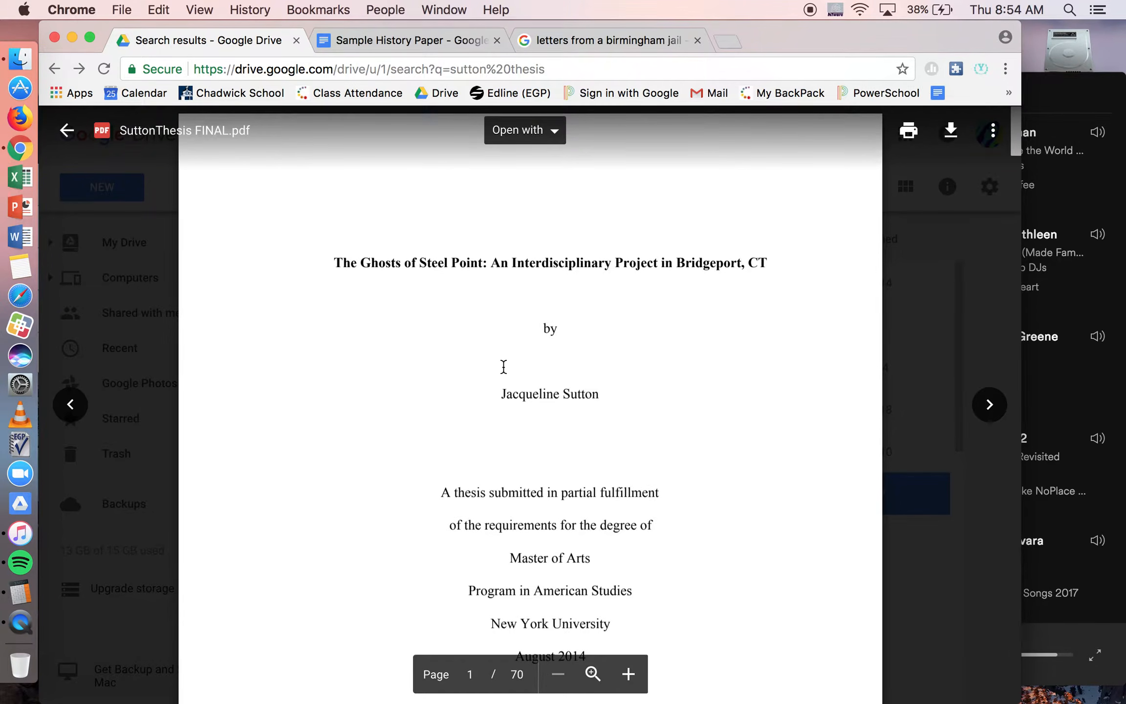
scroll(504, 377, down, 3)
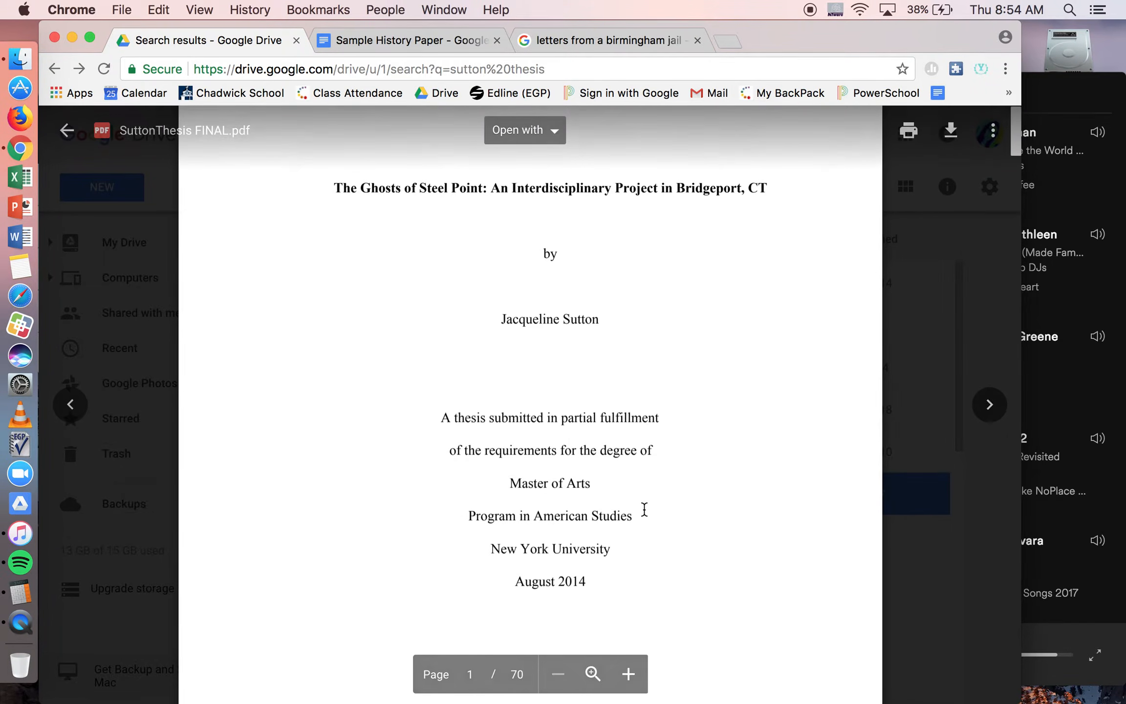
scroll(643, 510, down, 3)
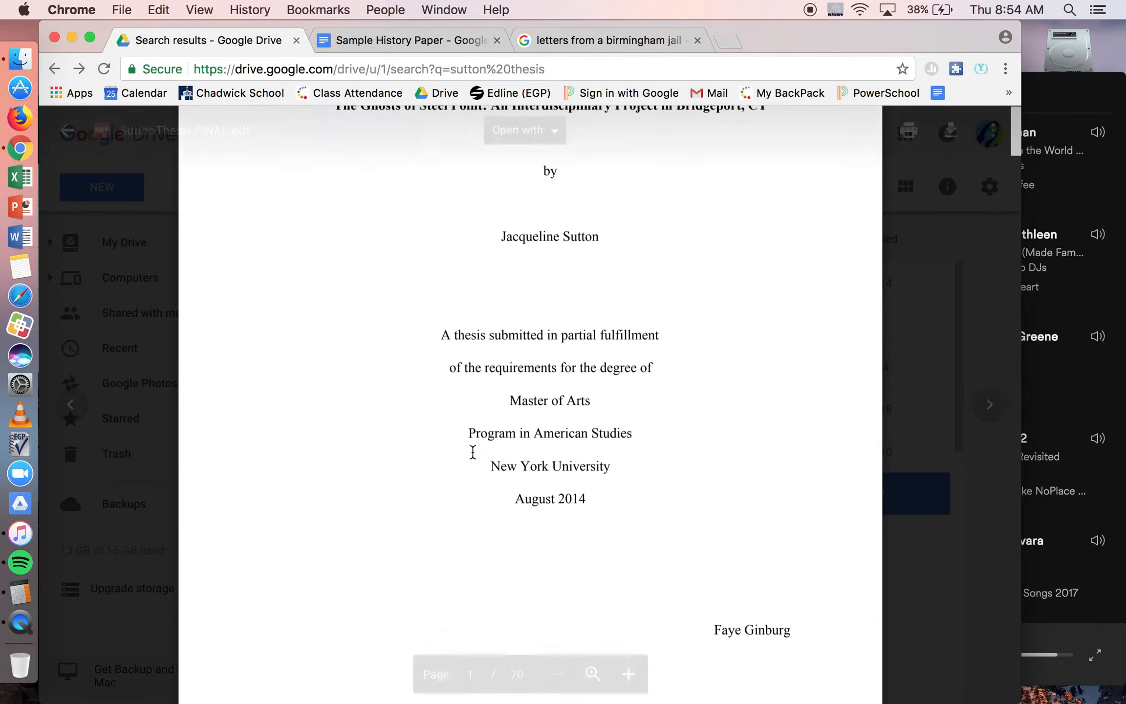
scroll(462, 431, down, 10)
scroll(462, 431, down, 10)
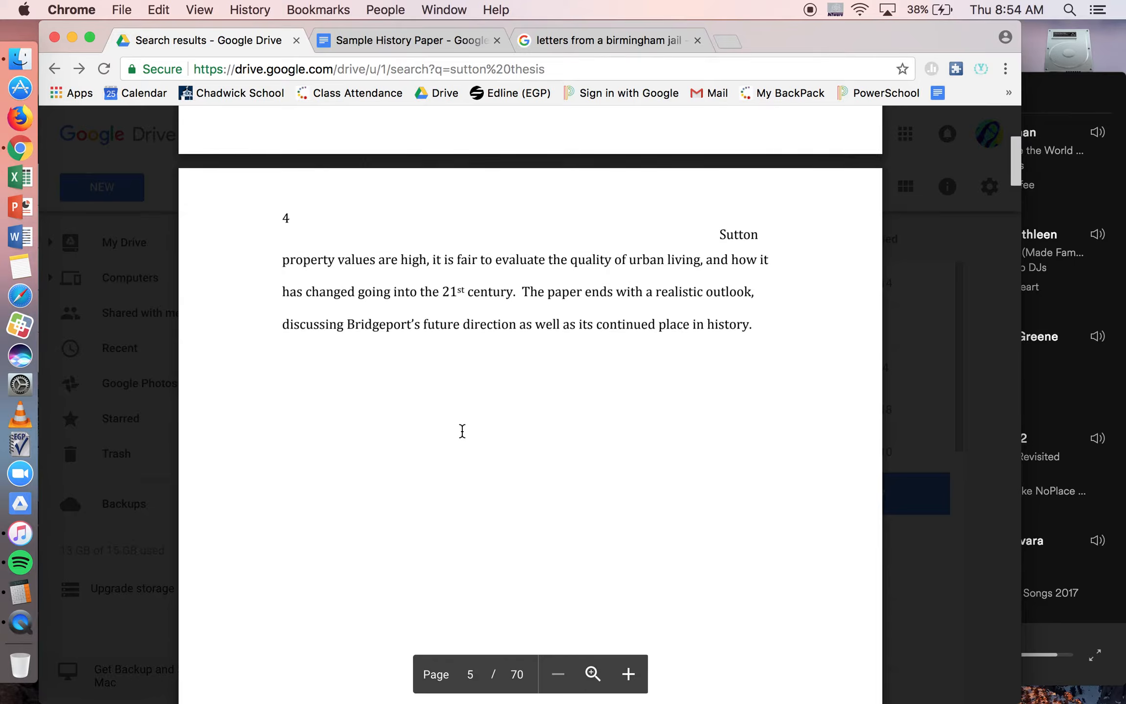
scroll(459, 470, down, 15)
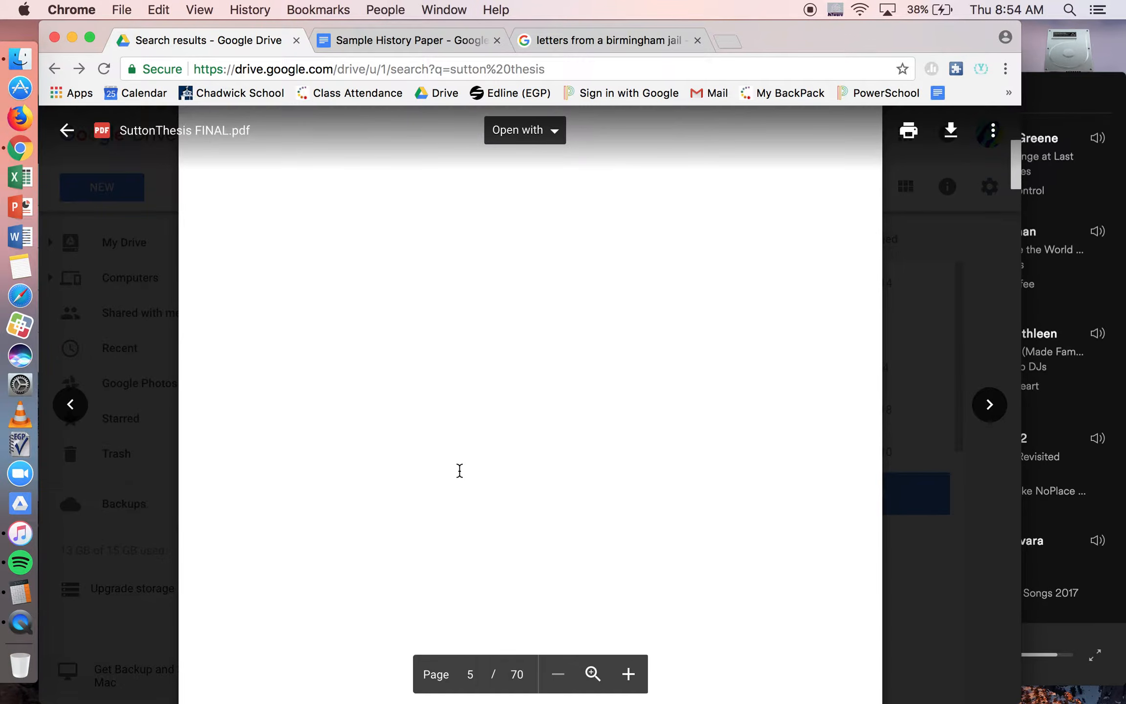
scroll(459, 471, down, 15)
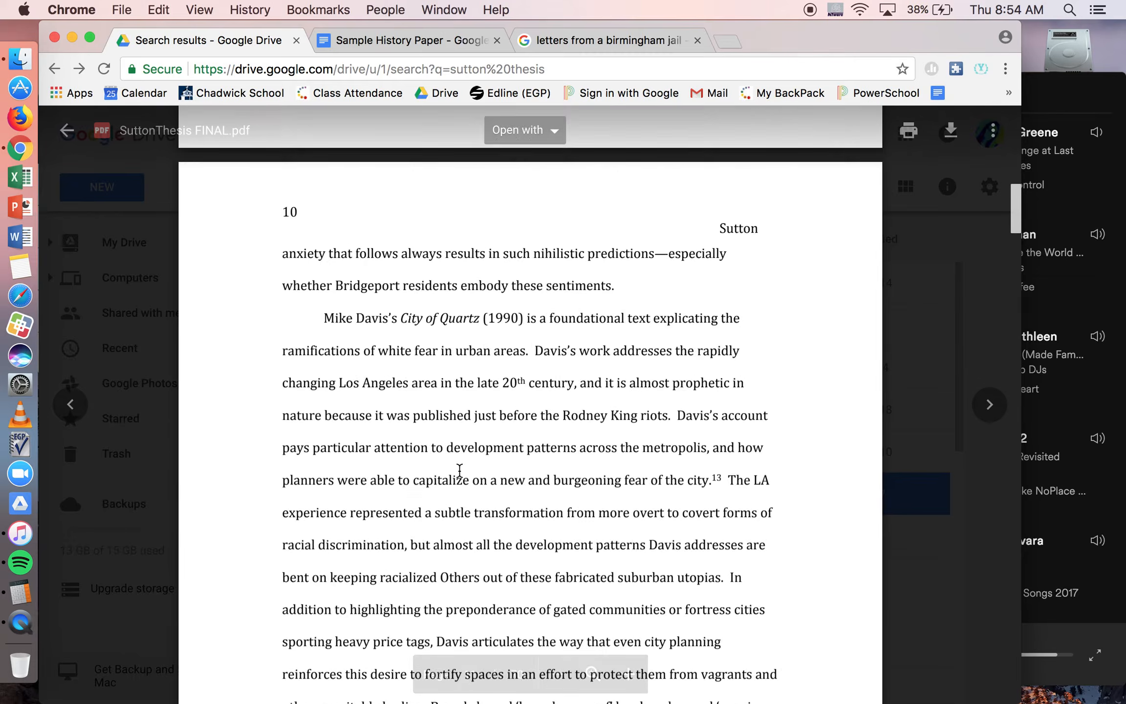
scroll(460, 471, down, 3)
scroll(459, 470, up, 5)
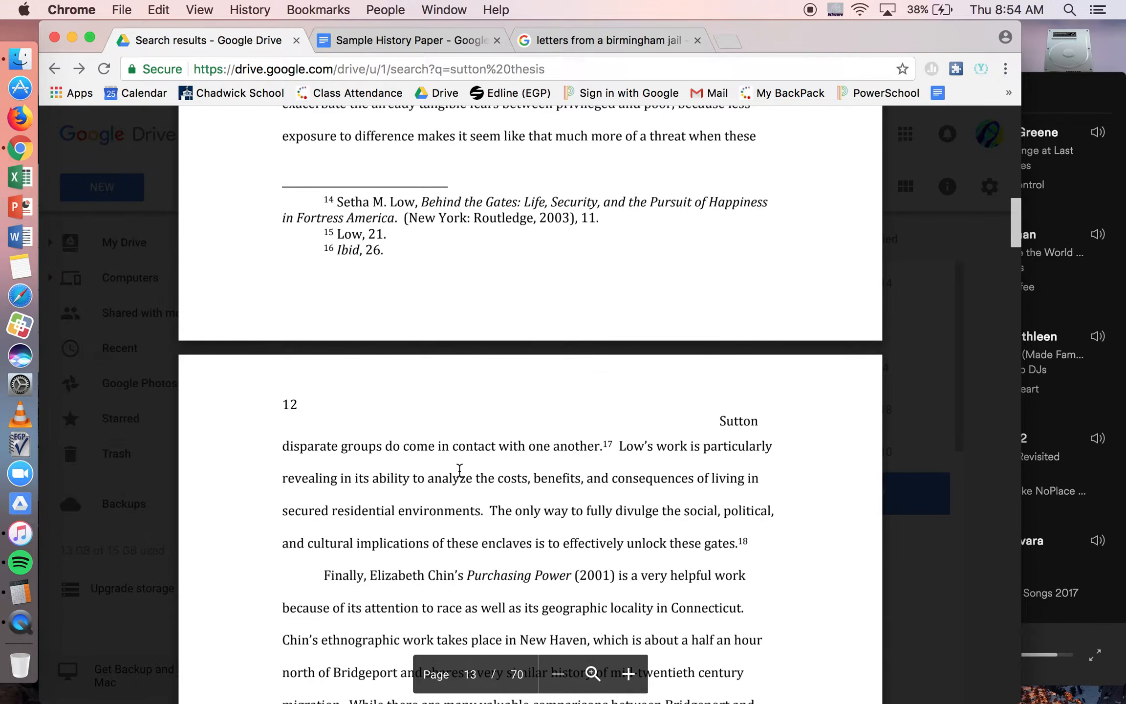
scroll(459, 470, up, 3)
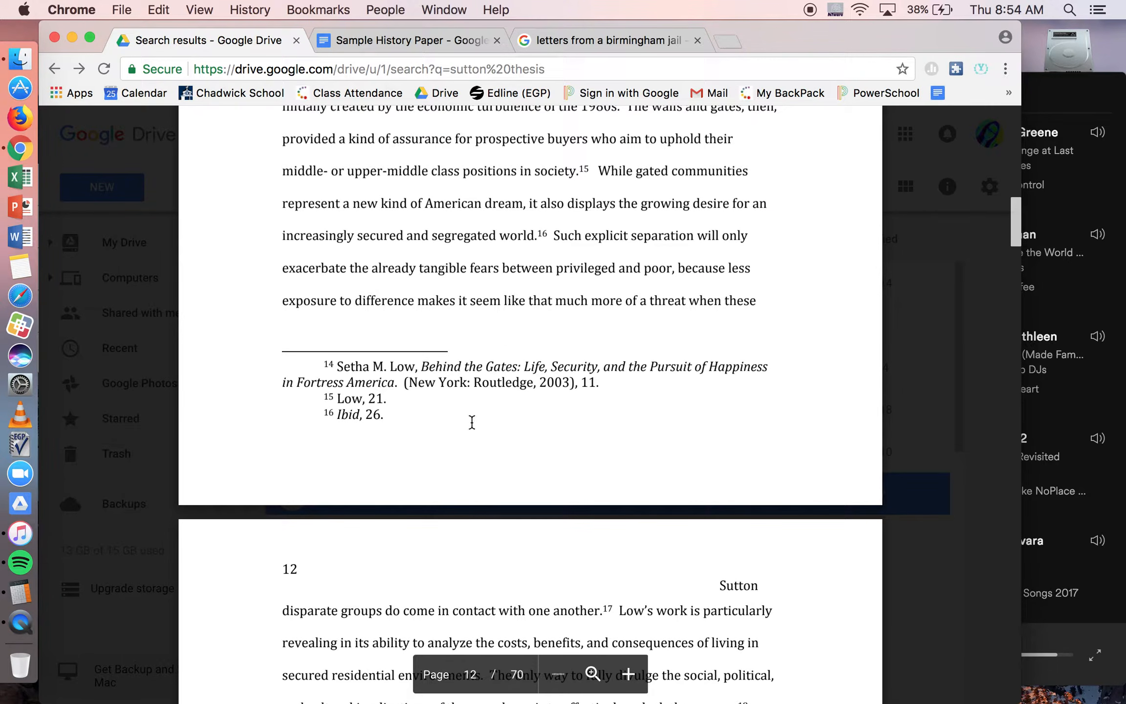
scroll(526, 463, up, 2)
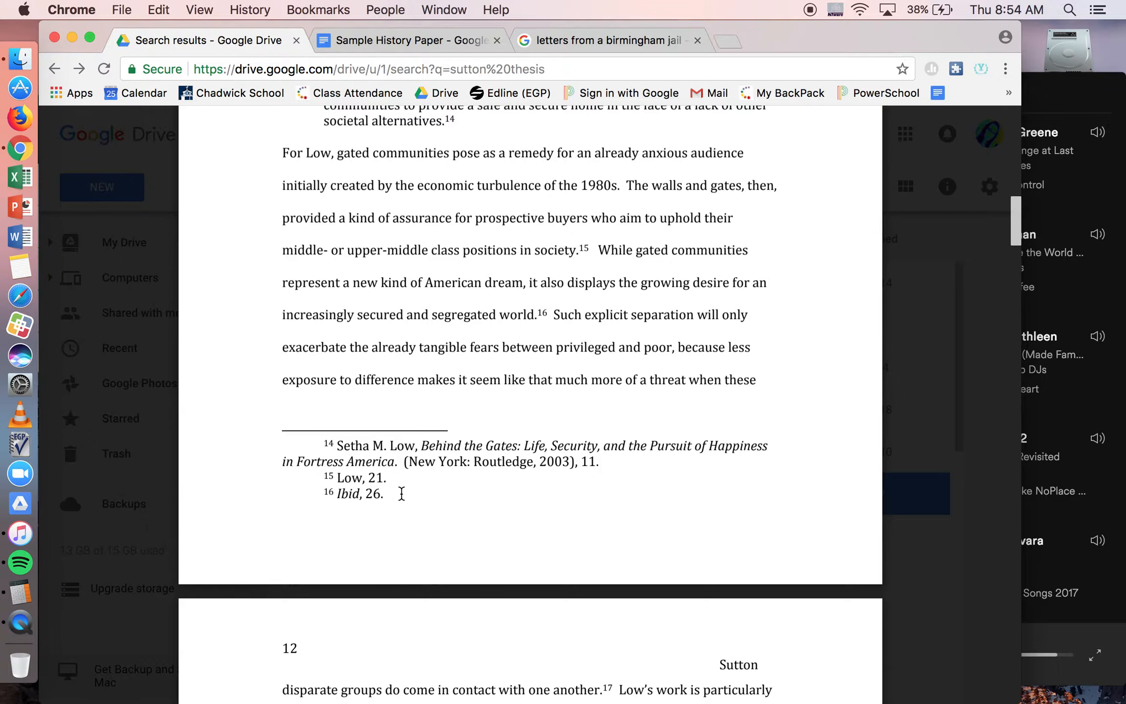
Step: Find the start of the Bibliography near the end of the thesis PDF
scroll(401, 493, down, 20)
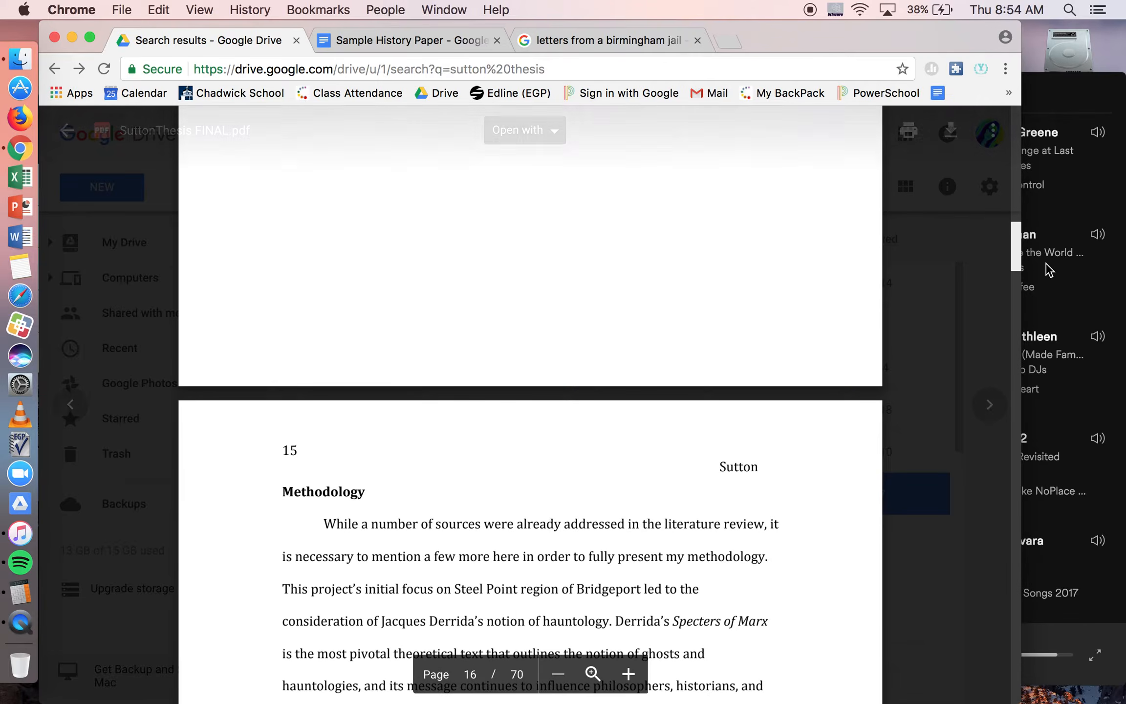
scroll(1017, 250, down, 20)
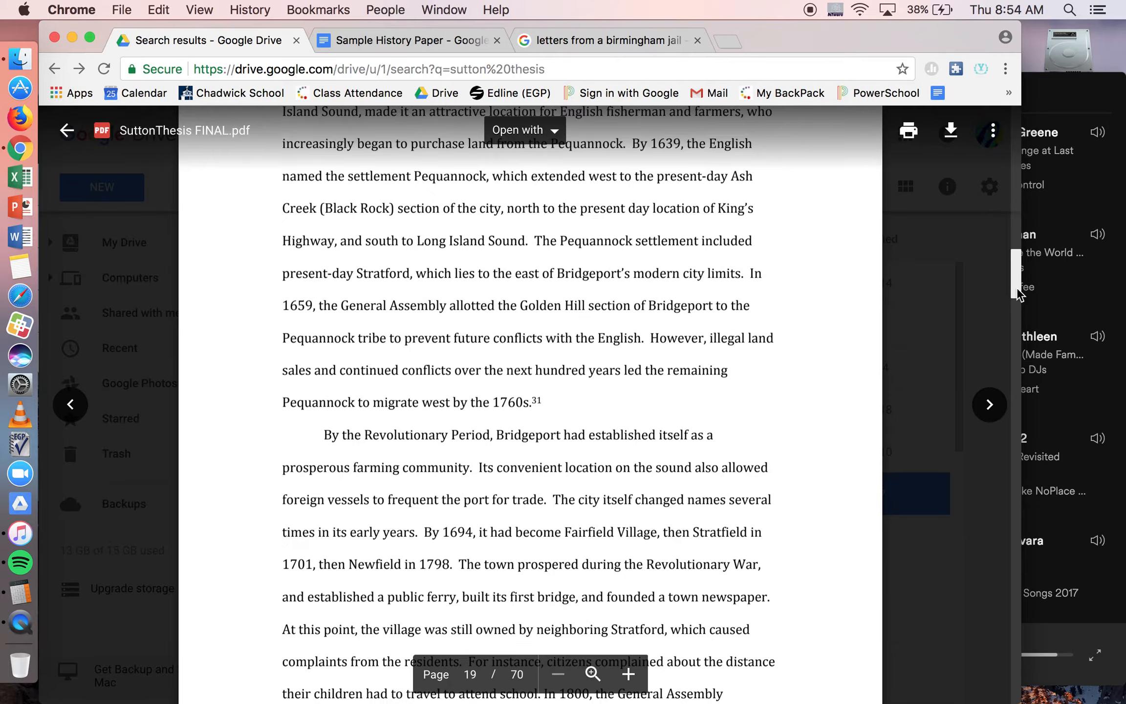
scroll(1010, 370, down, 20)
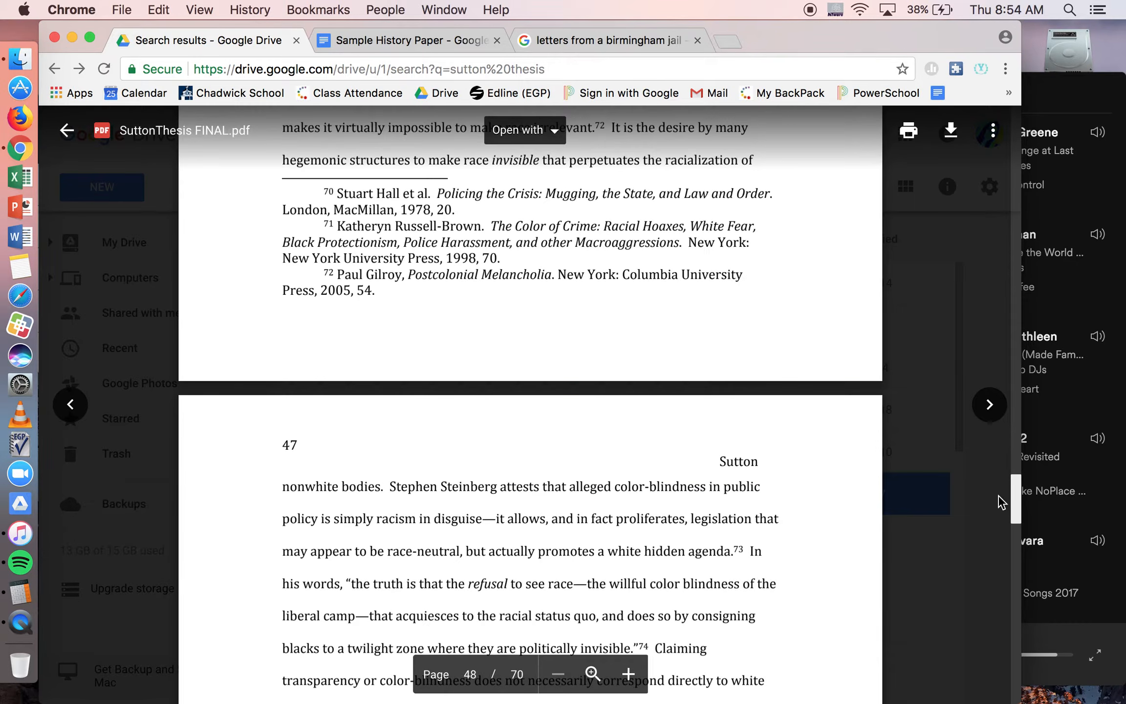
drag(1000, 518, 1017, 640)
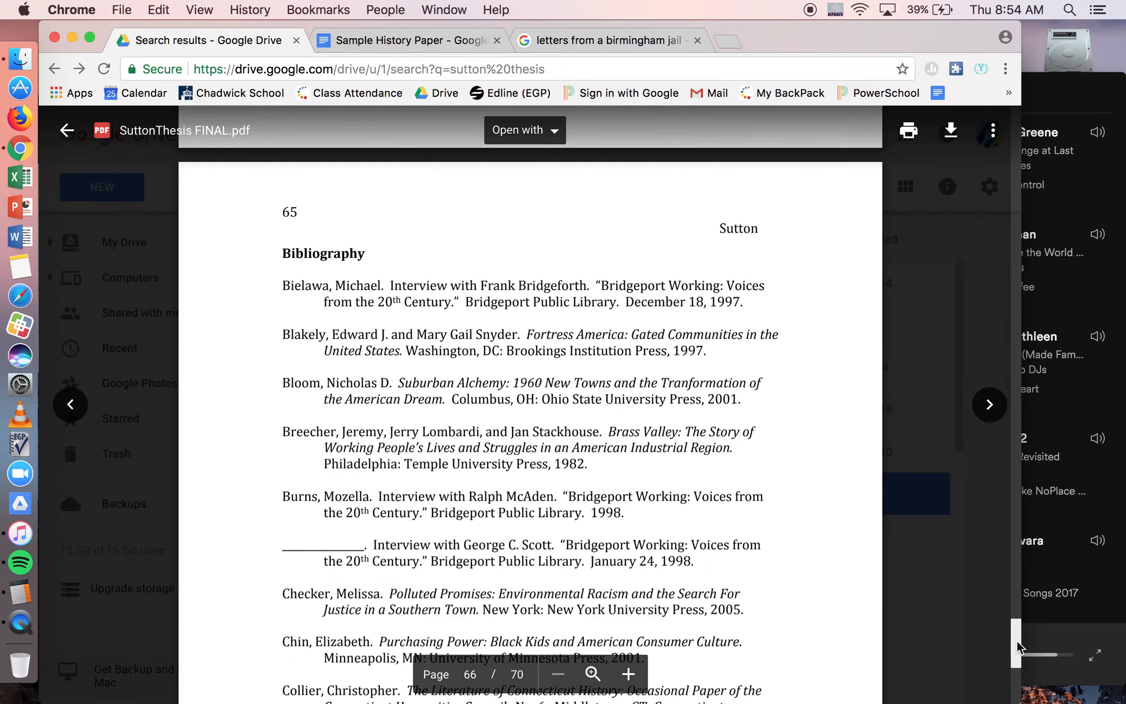
scroll(795, 525, down, 3)
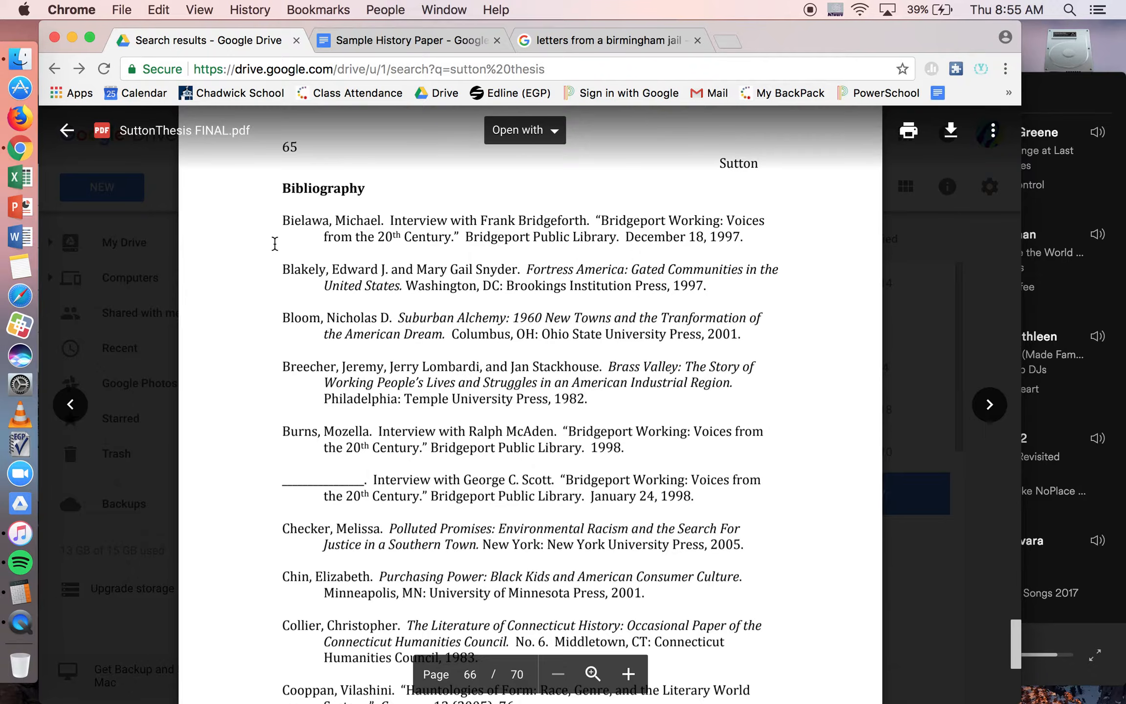
Step: Examine the ordering, hanging indents and repeated-author lines of the bibliography entries through the thesis's last page
scroll(270, 240, down, 2)
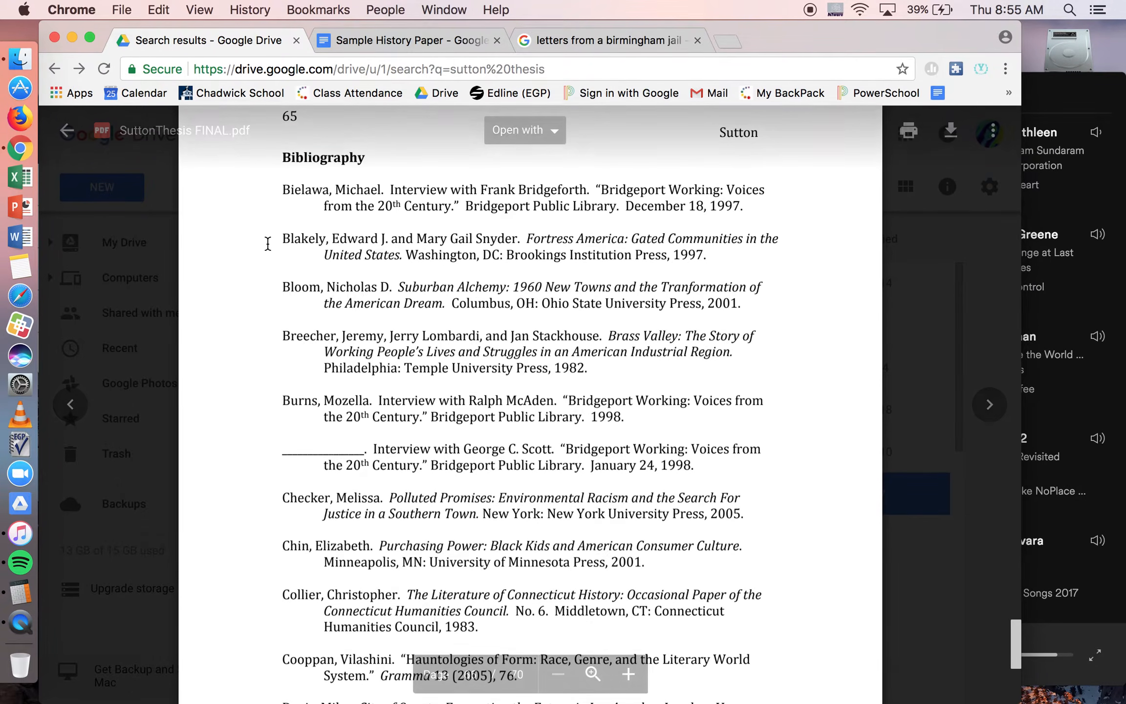
scroll(266, 199, down, 15)
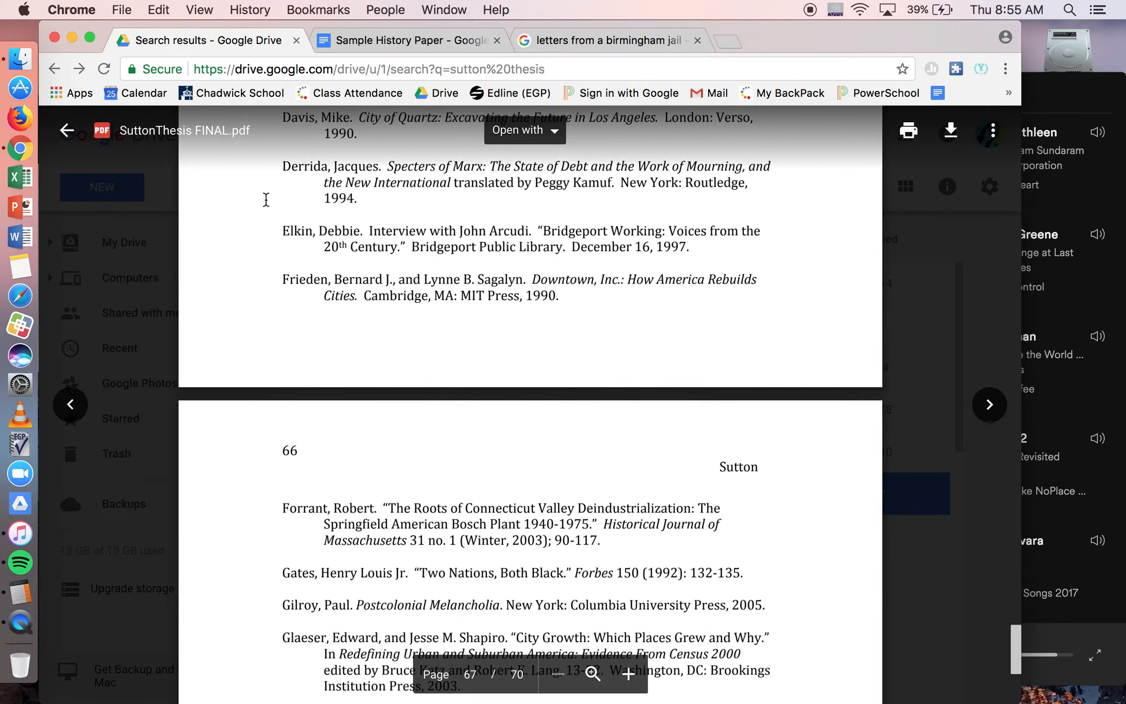
scroll(266, 199, down, 20)
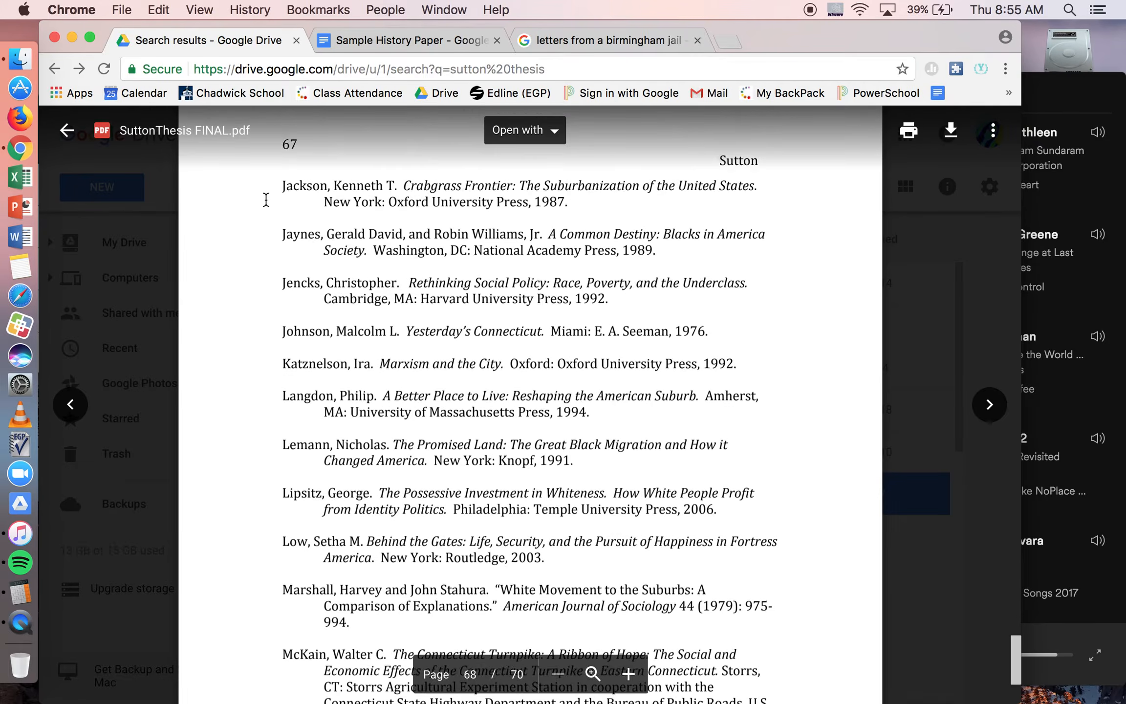
scroll(266, 199, down, 20)
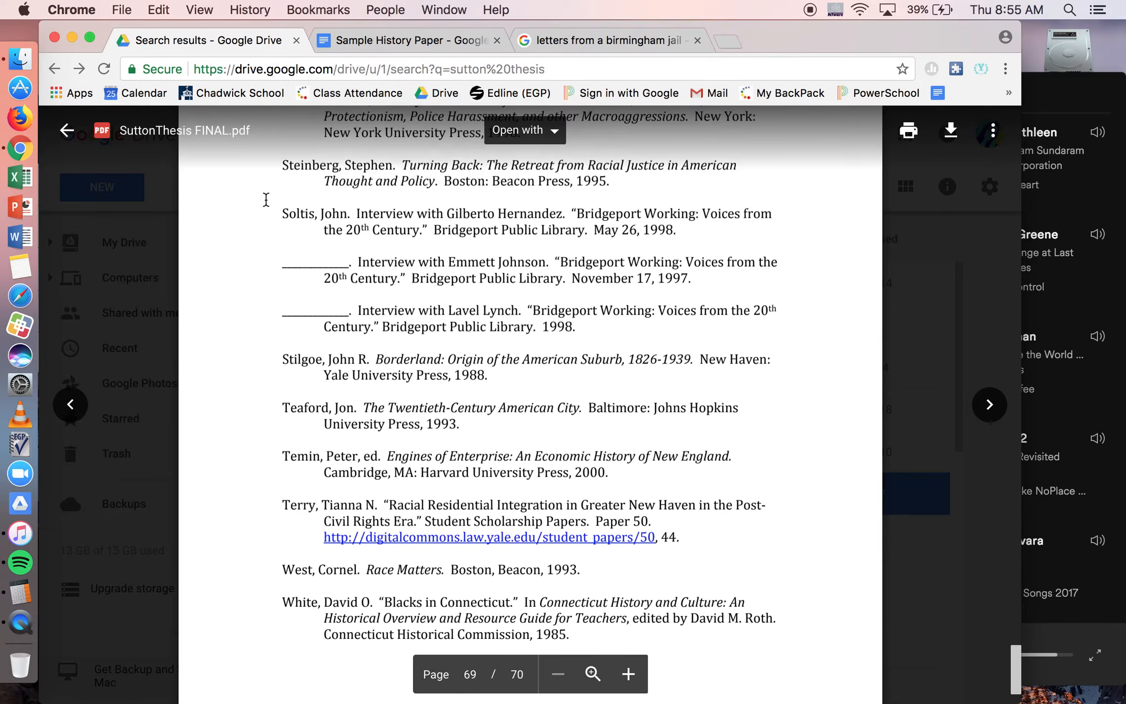
scroll(266, 199, down, 15)
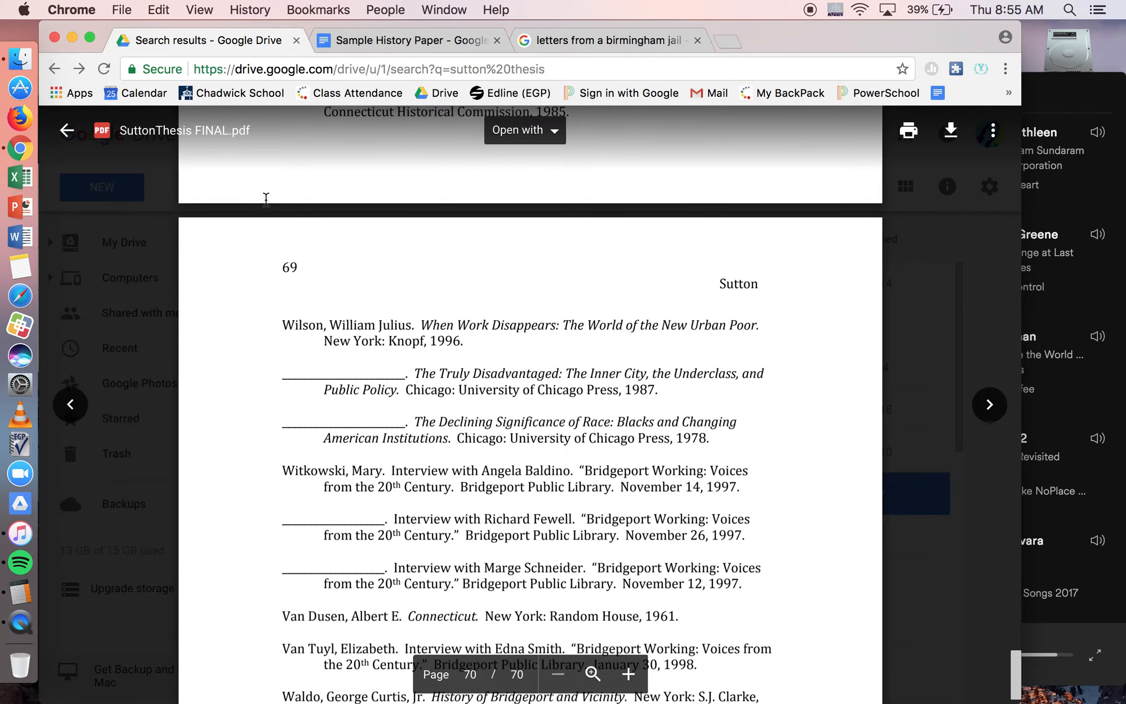
scroll(266, 200, down, 4)
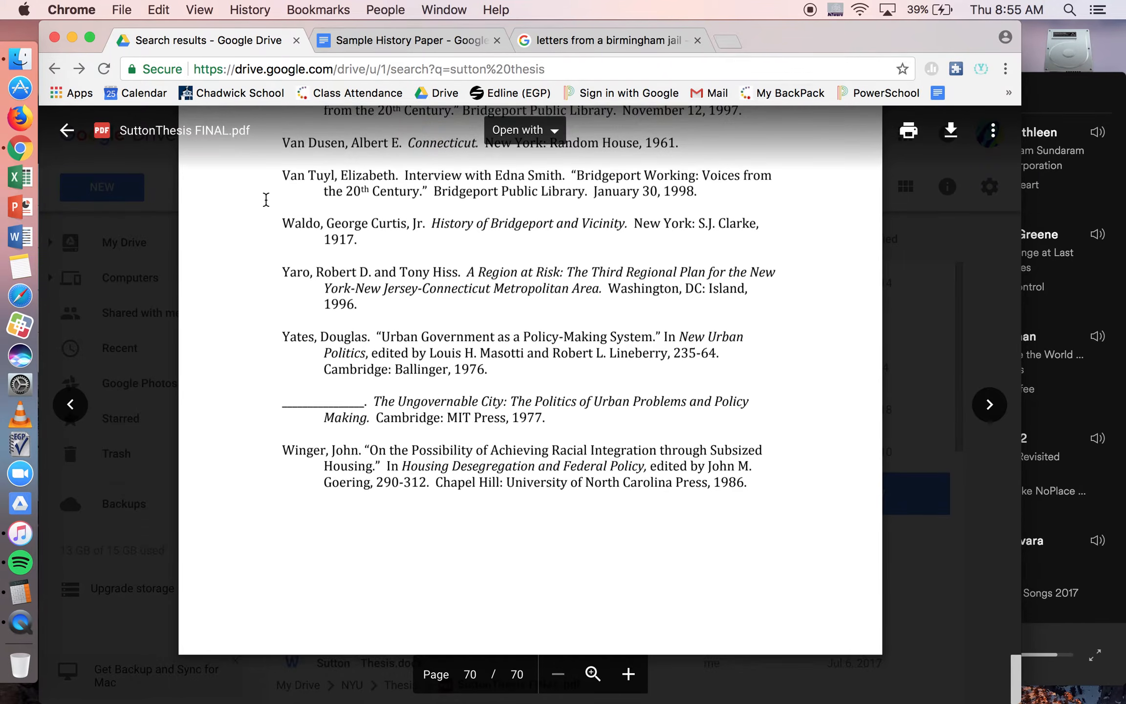
scroll(266, 199, up, 20)
scroll(266, 202, up, 20)
scroll(266, 205, down, 20)
scroll(266, 213, down, 20)
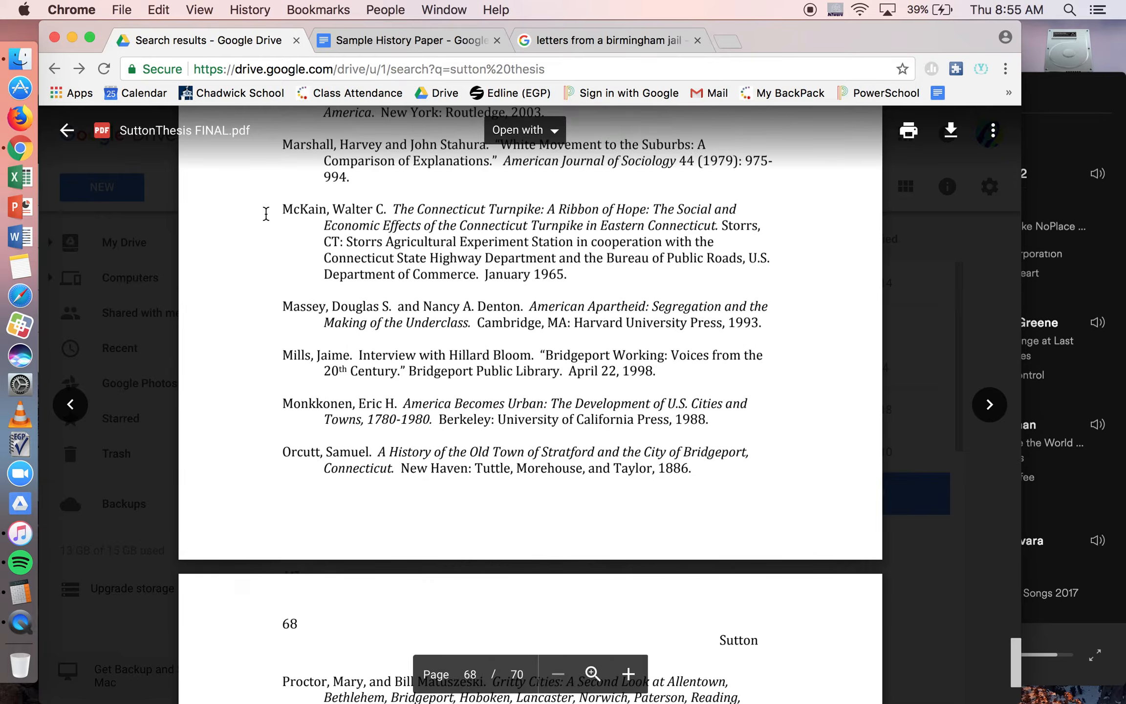
scroll(265, 214, down, 10)
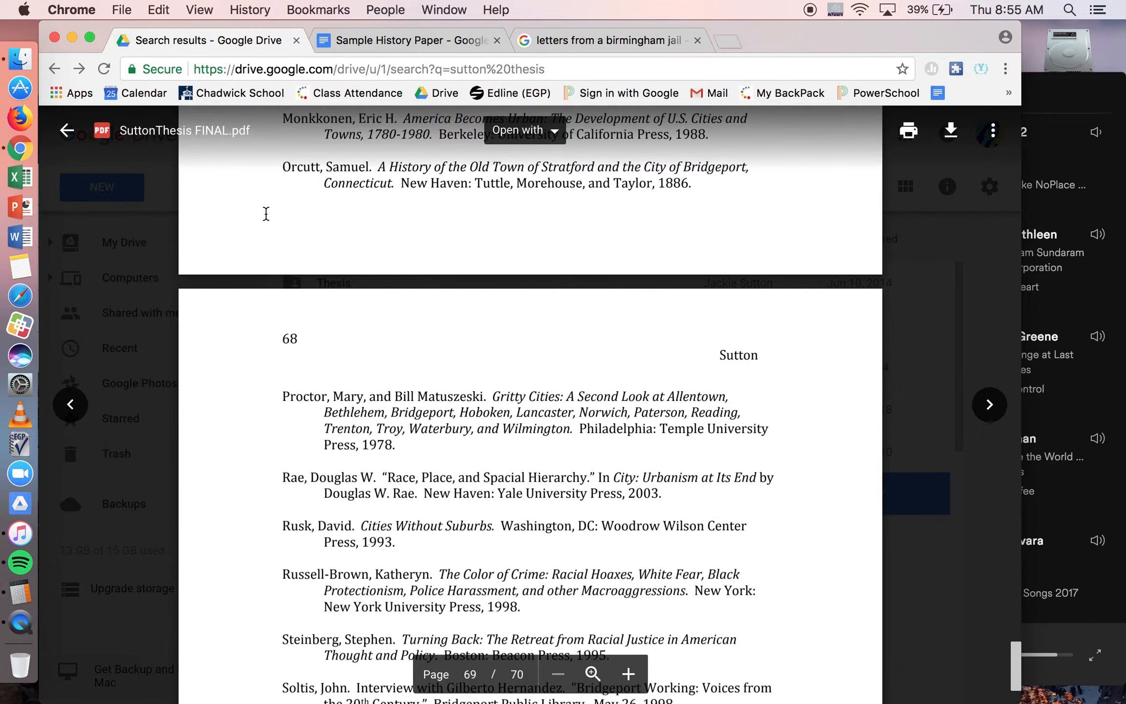
Step: Return to the Sample History Paper document and close the "letters from a birmingham jail" search page
click(407, 39)
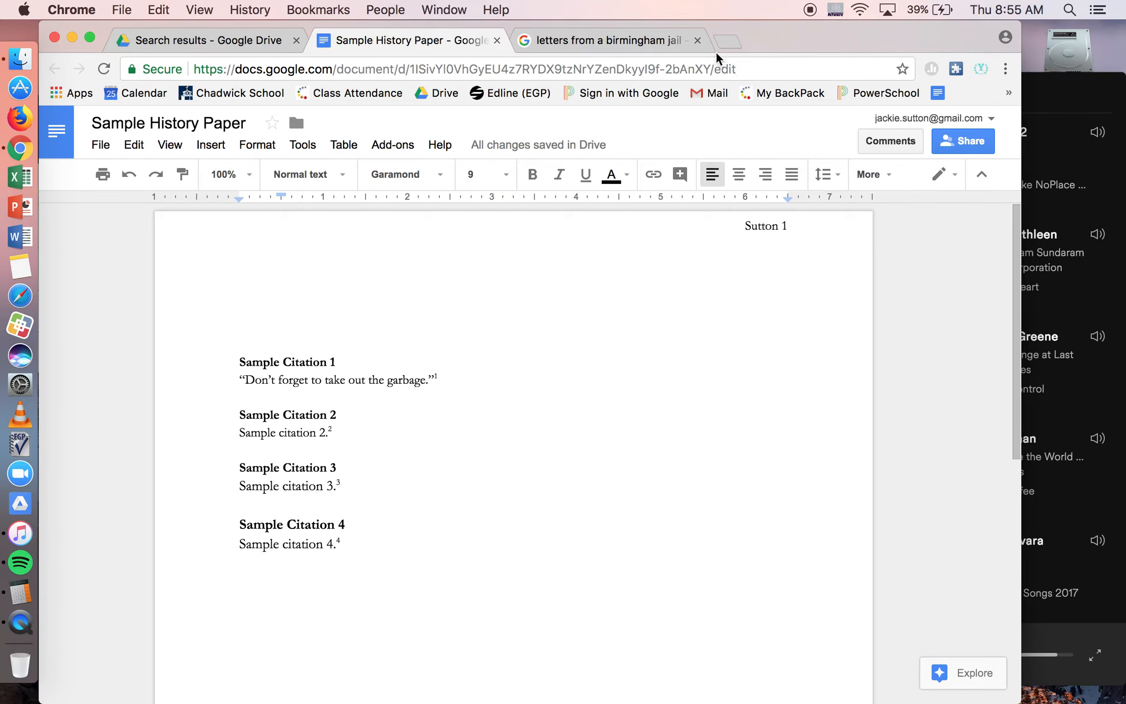
click(697, 40)
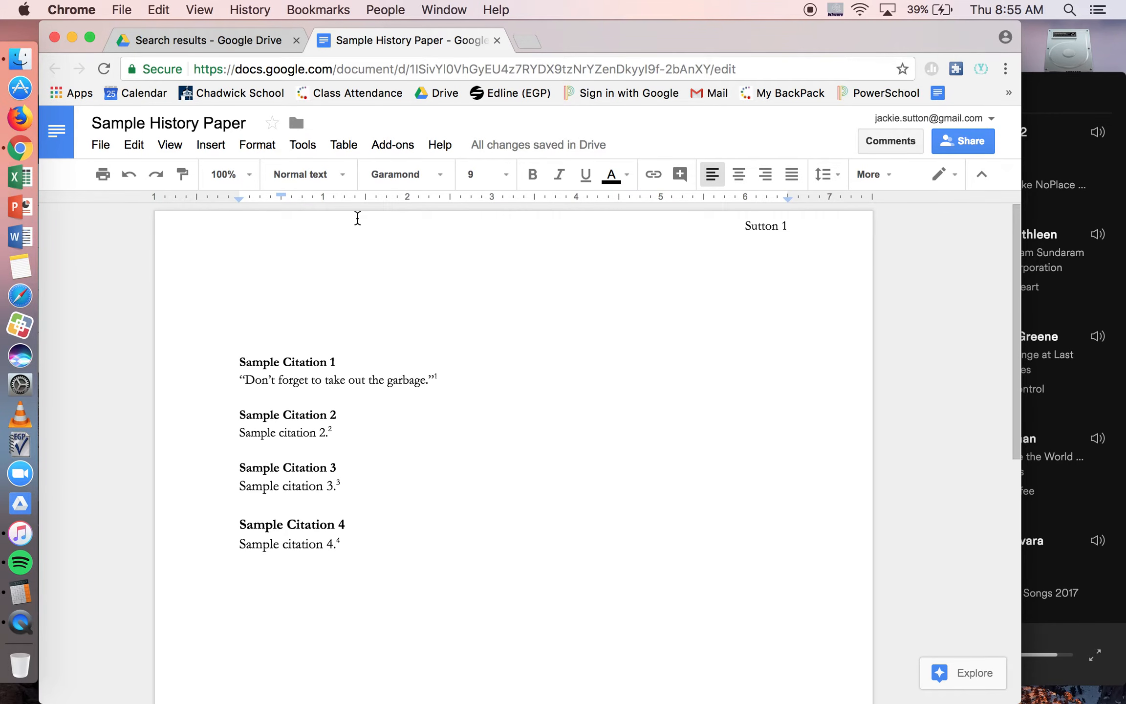
click(21, 626)
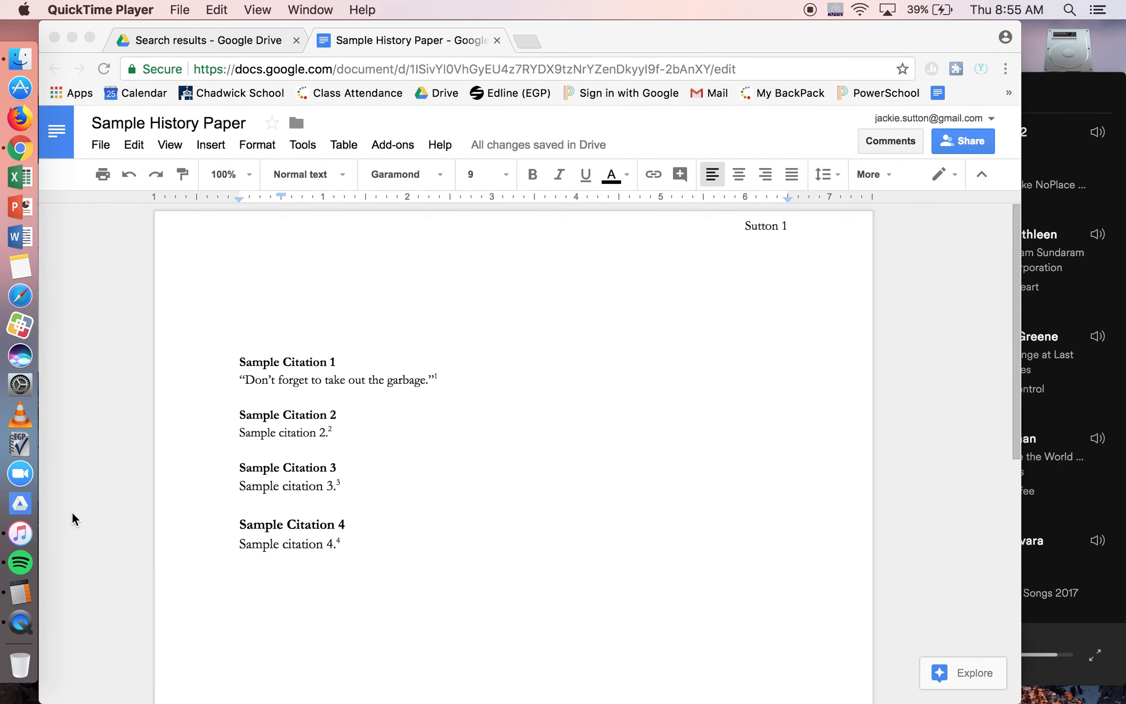
right_click(21, 627)
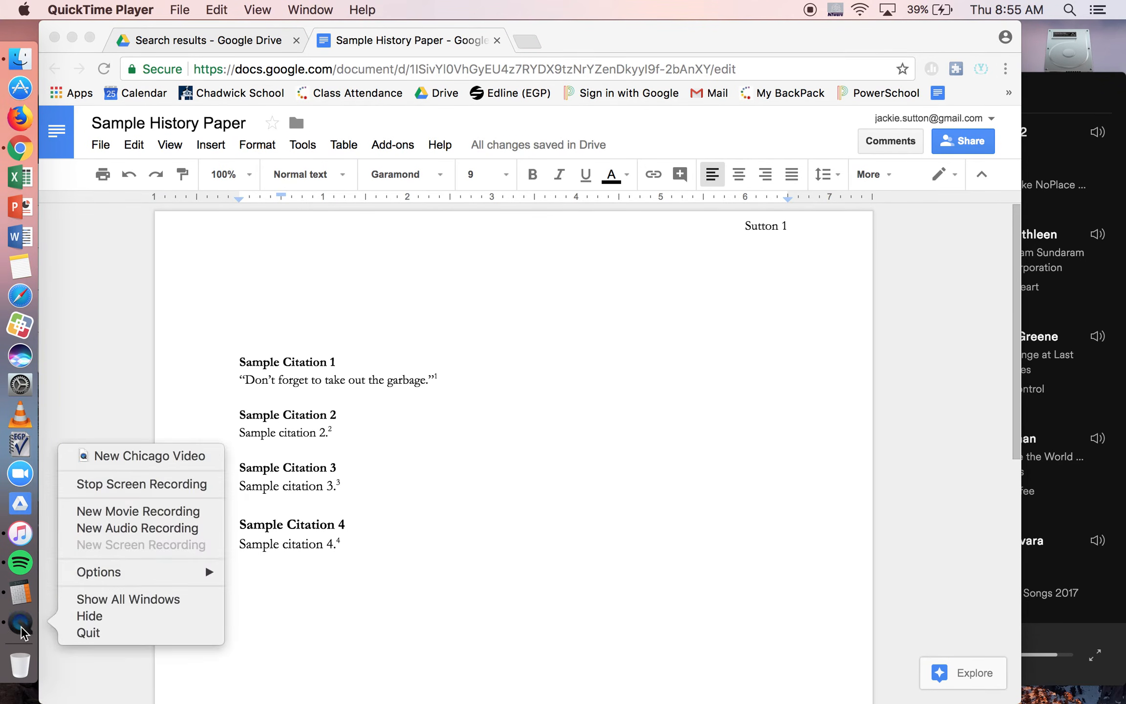